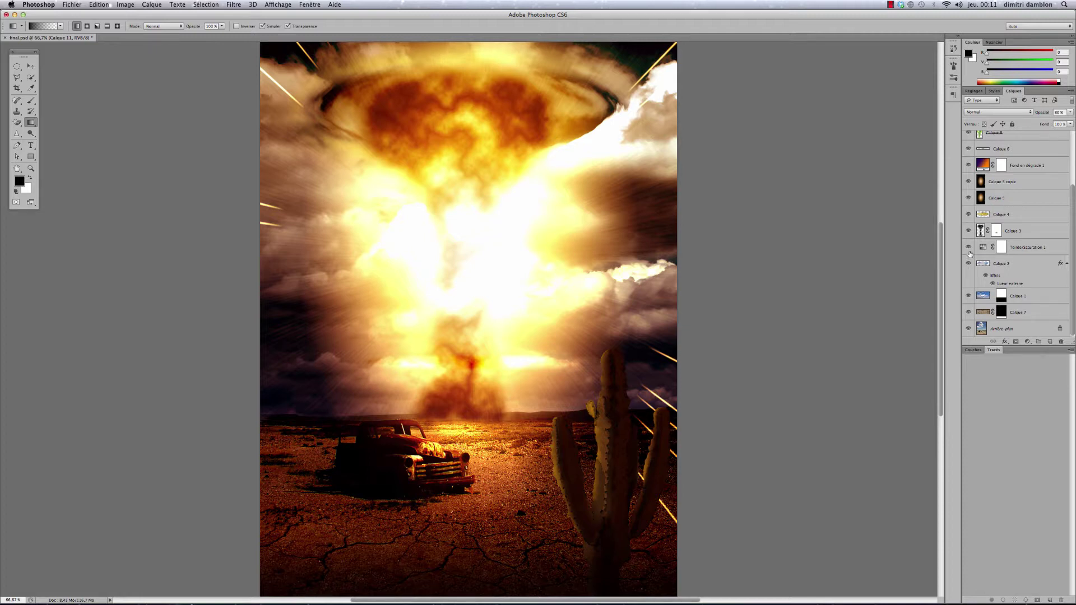
Examine how the finished composition is built by toggling the visibility of its hue/saturation, glow and gradient fill layers
click(967, 249)
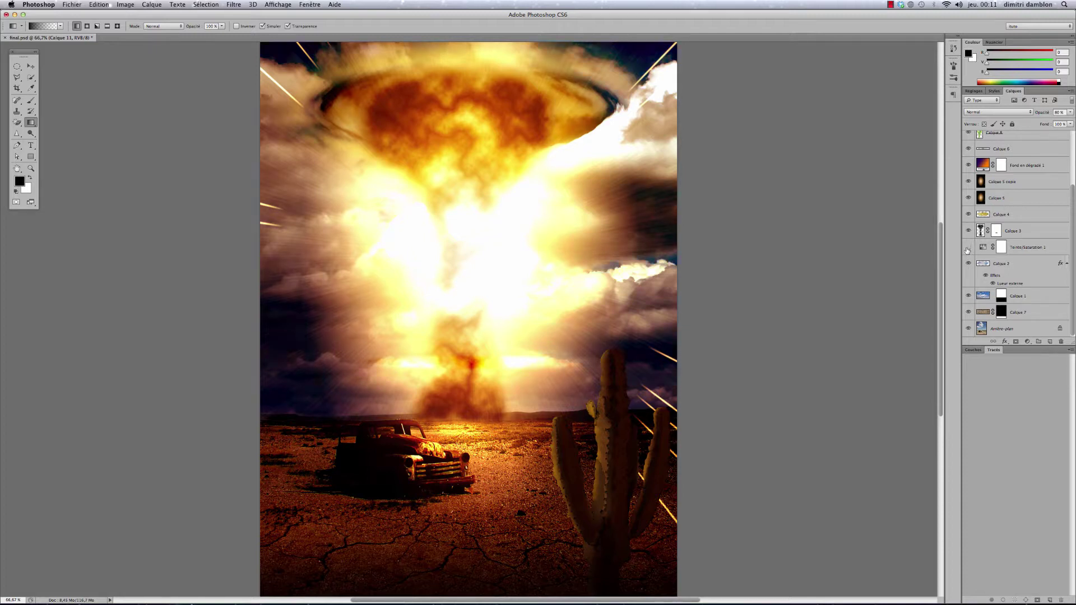
click(967, 198)
click(967, 199)
click(967, 198)
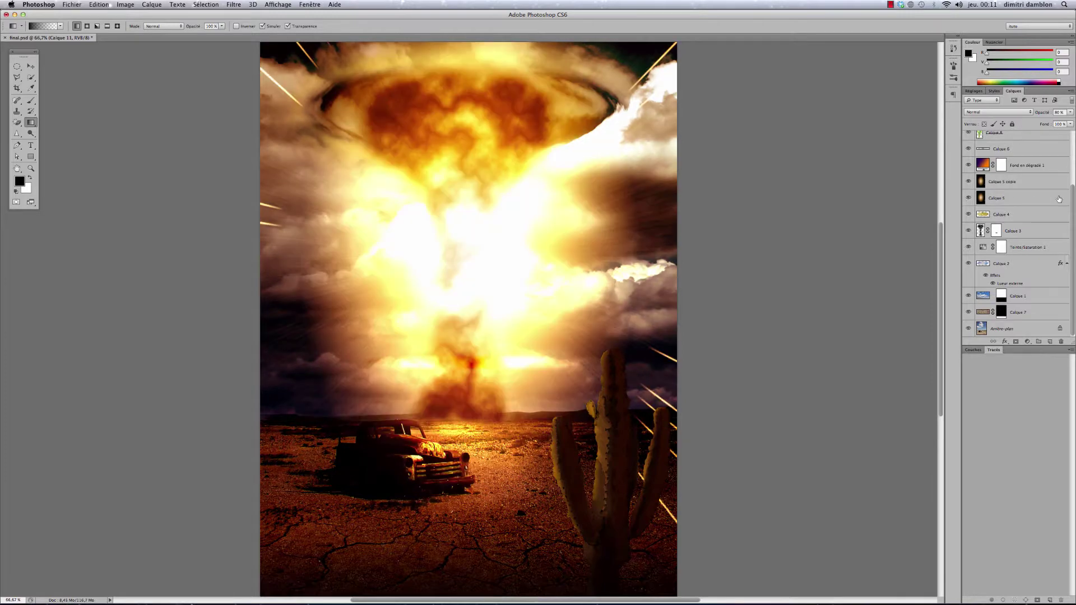
drag(1072, 198, 1069, 171)
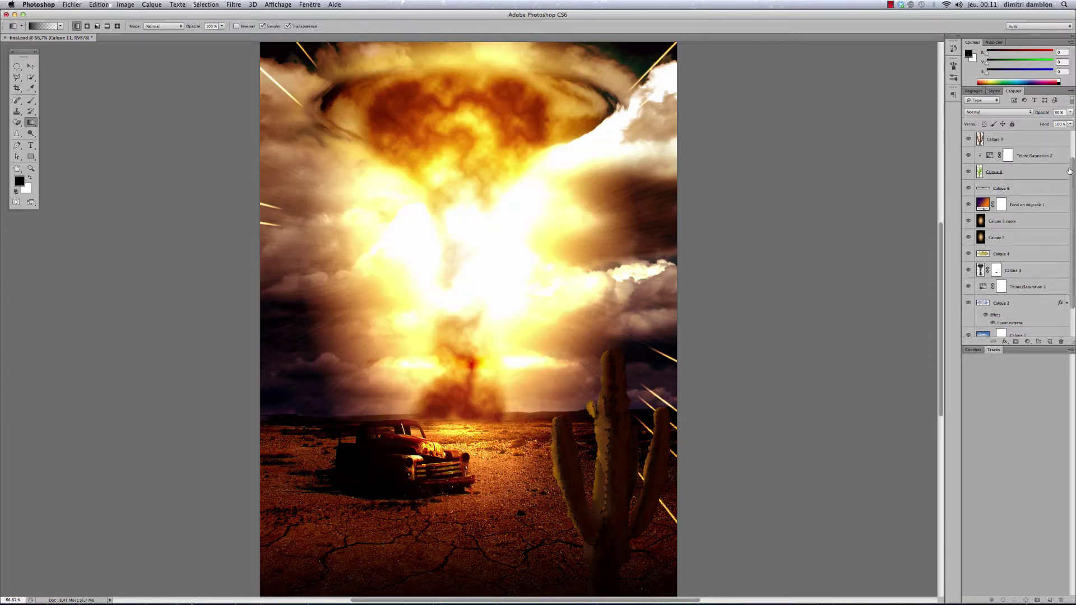
click(968, 205)
click(968, 205)
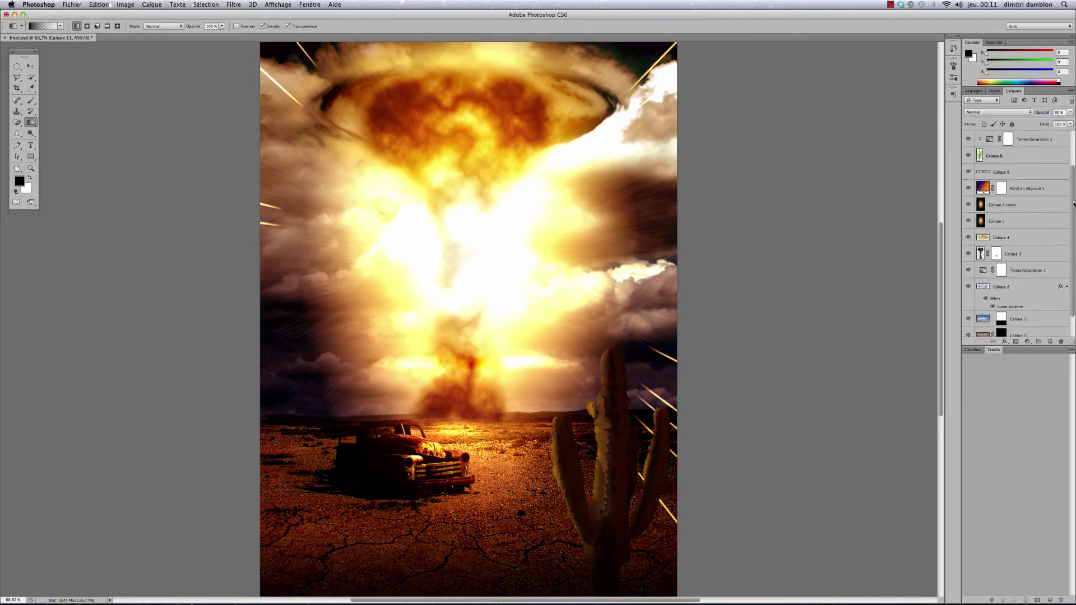
scroll(1007, 283, down, 3)
click(999, 295)
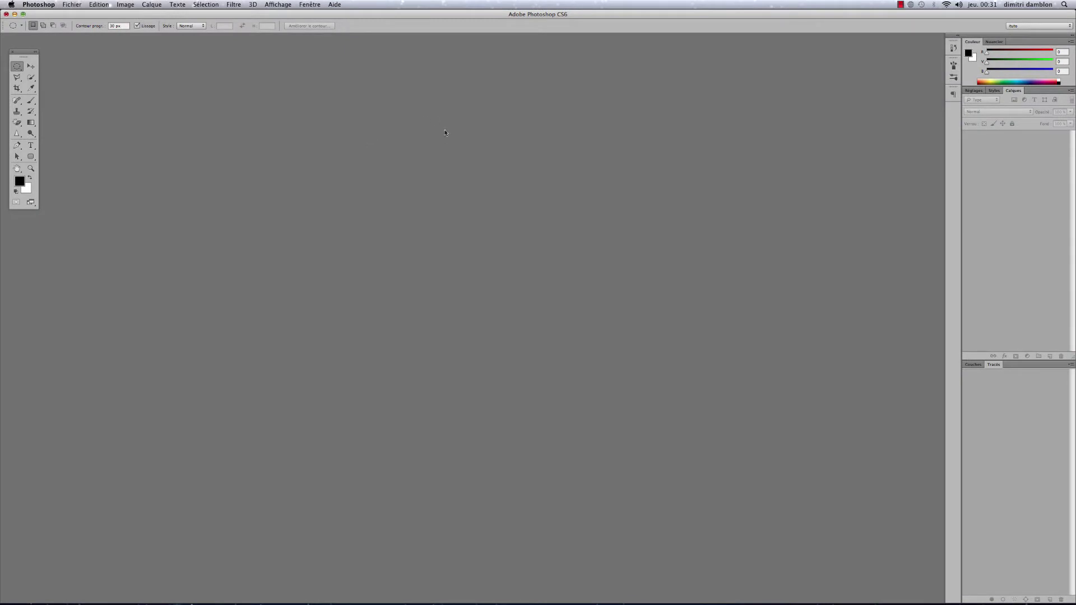
Open decor.jpg from the nuclaire folder, discarding its embedded colour profile
click(73, 6)
click(84, 26)
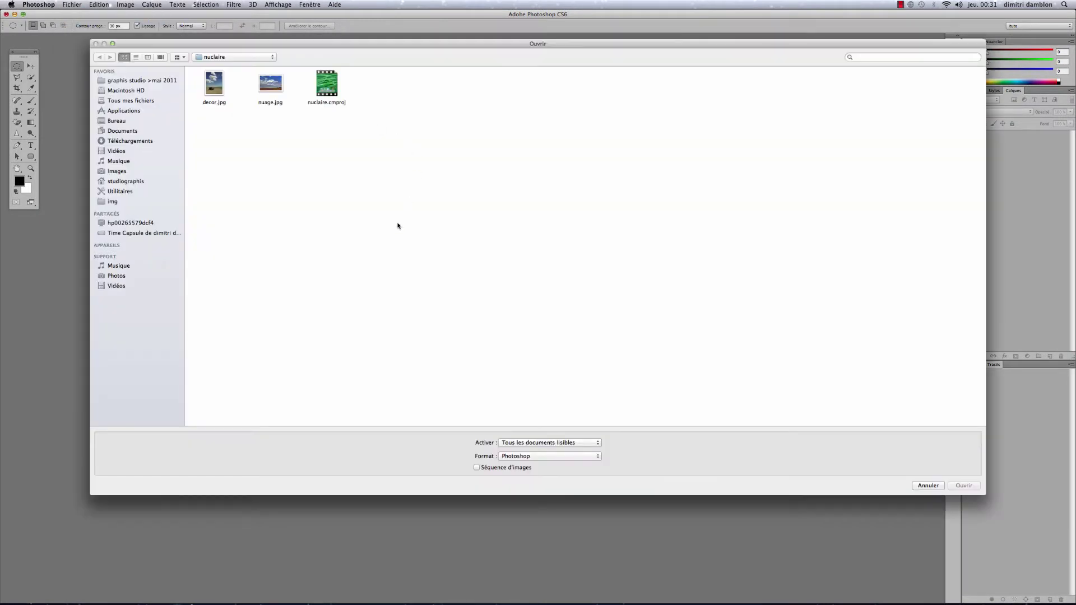
click(215, 92)
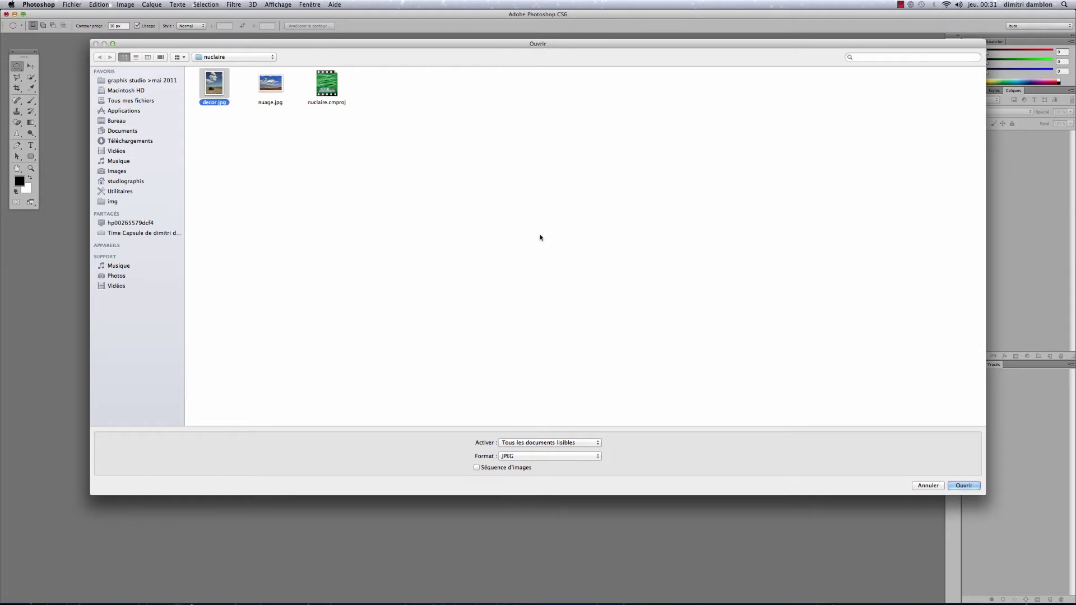
click(964, 486)
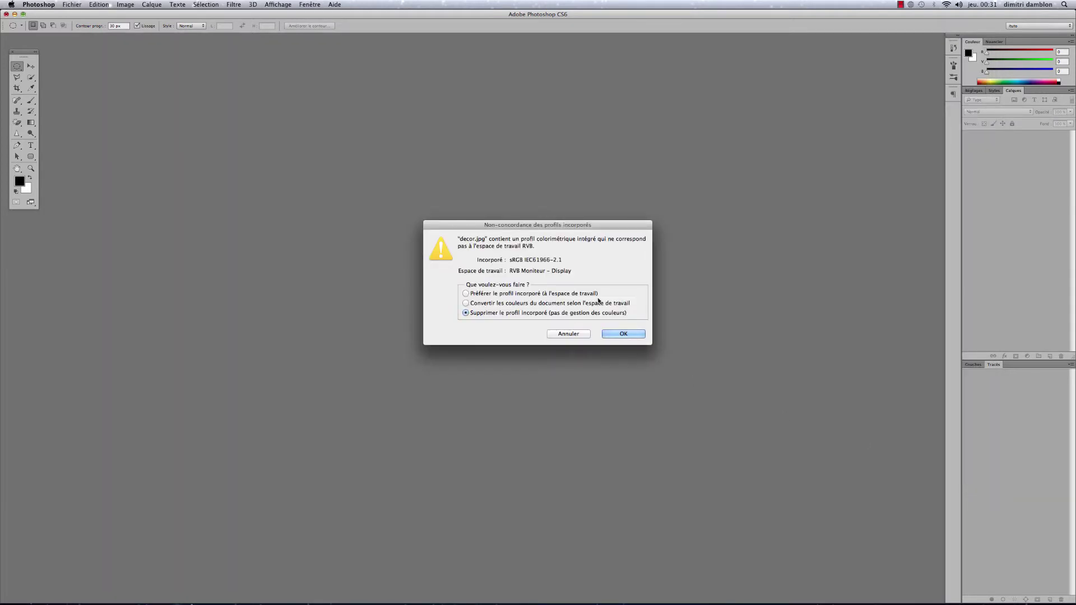
click(622, 332)
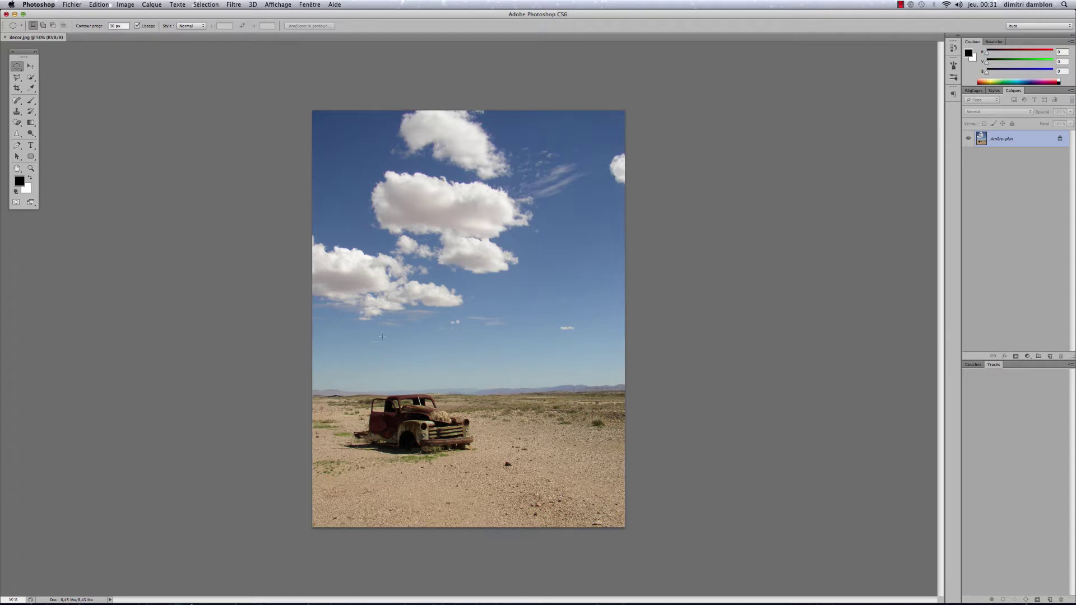
Select the whole sky of decor.jpg down to the horizon with the Polygonal Lasso tool
click(17, 78)
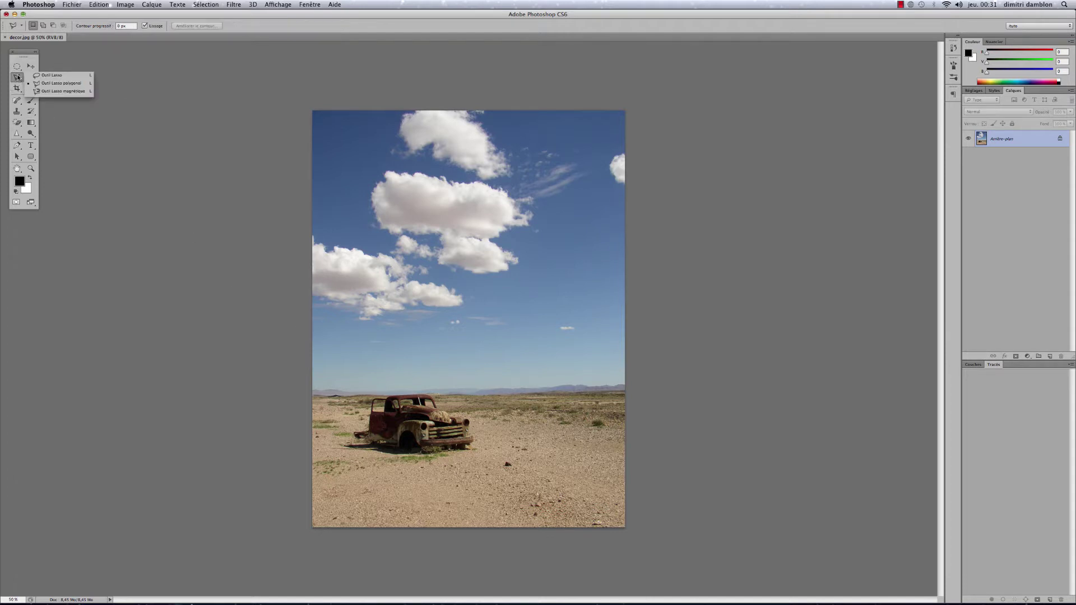
click(46, 84)
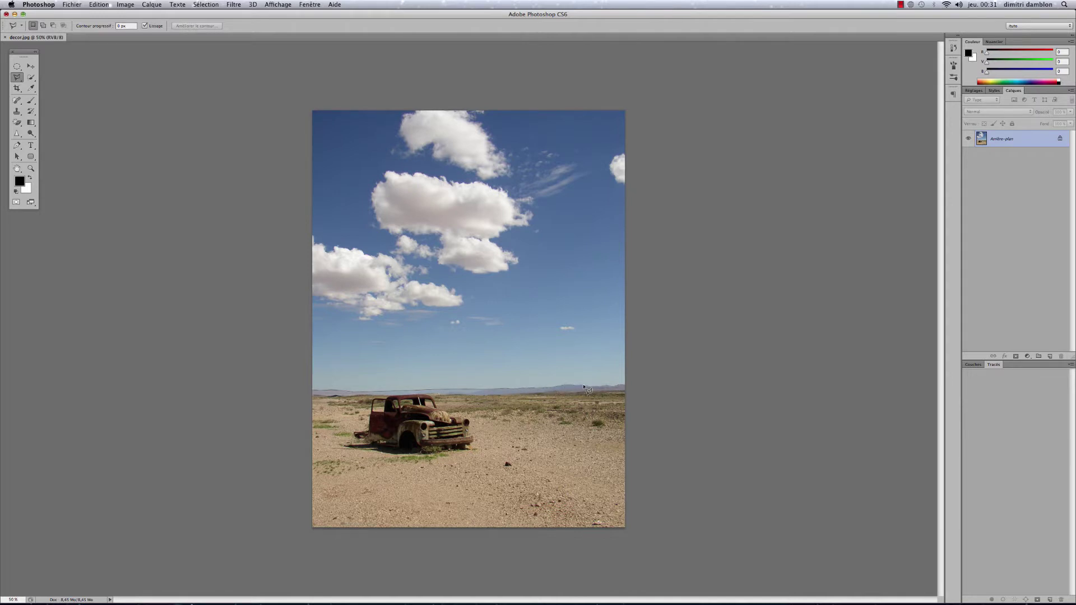
click(627, 384)
click(627, 111)
click(312, 111)
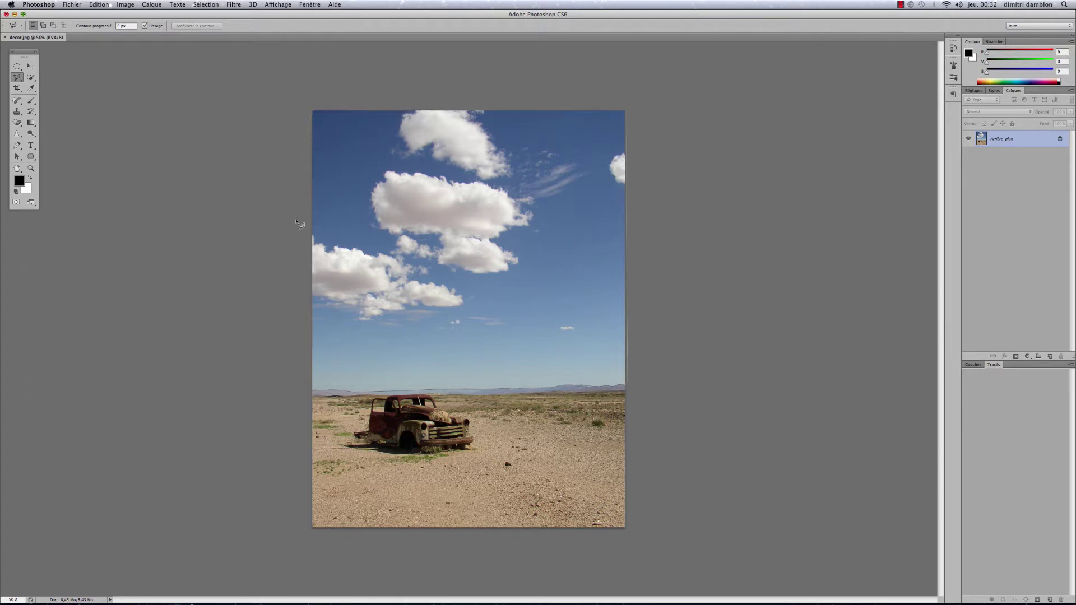
click(312, 391)
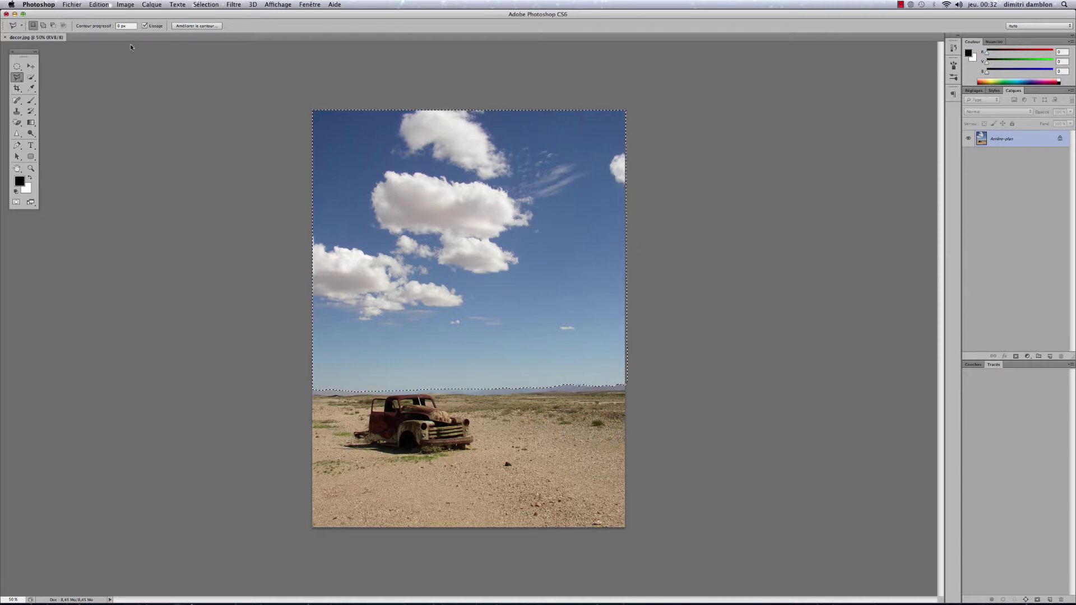
Open nuage.jpg from the nuclaire folder as a second document
click(73, 7)
click(81, 23)
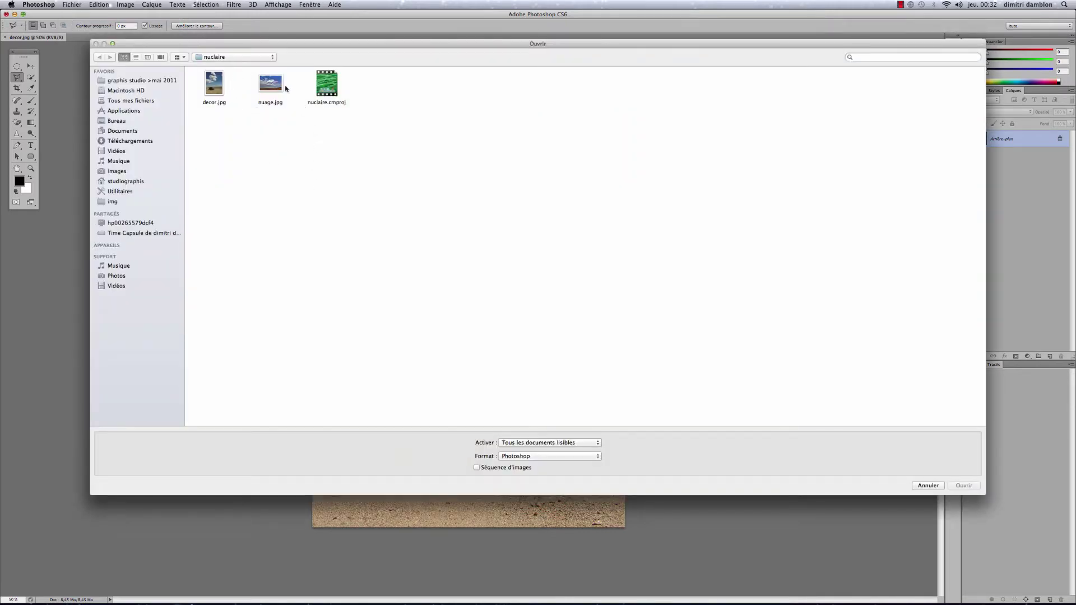
click(277, 87)
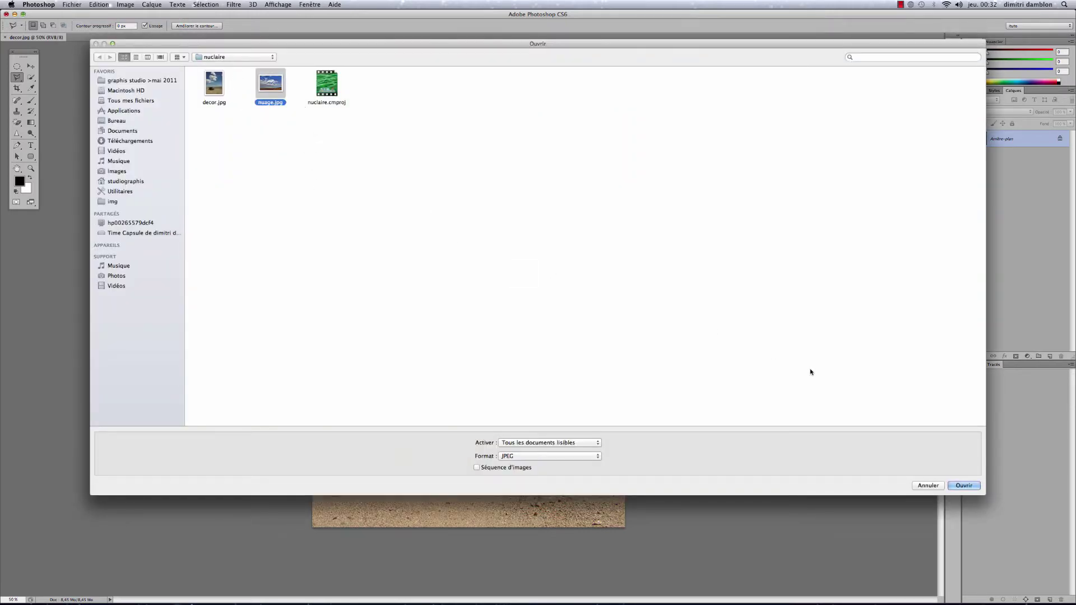
click(964, 486)
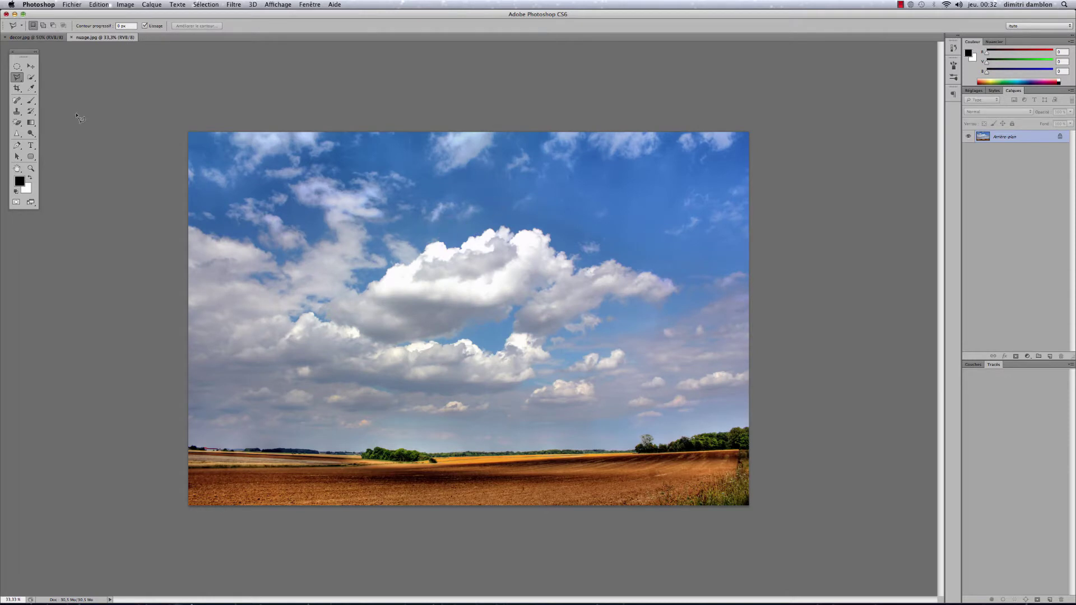
Select the cloudy sky above the tree line across the full width of nuage.jpg with the Rectangular Marquee and copy it
click(18, 67)
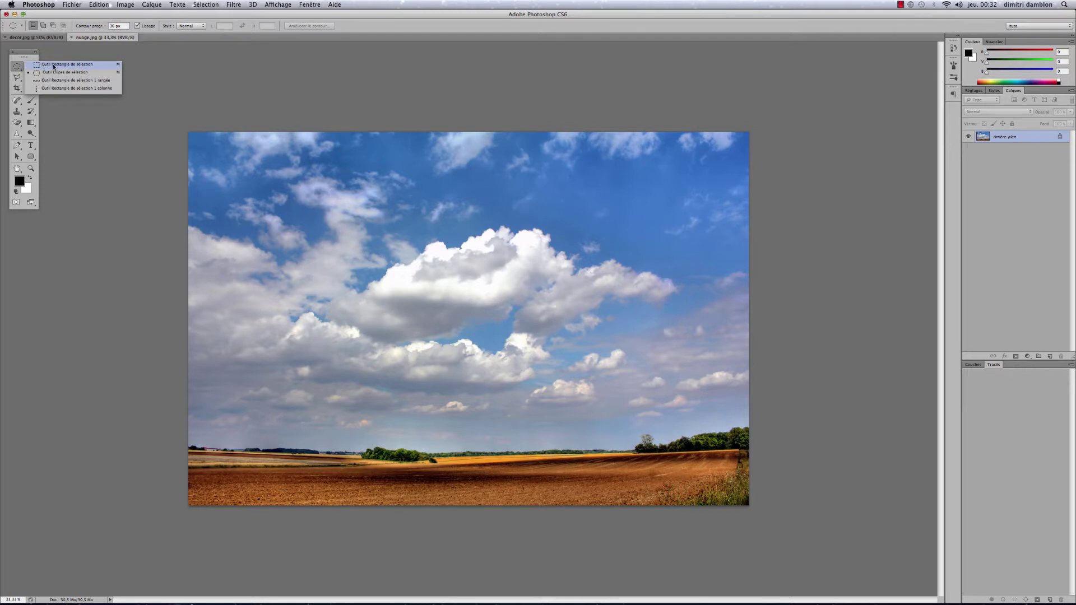
click(53, 65)
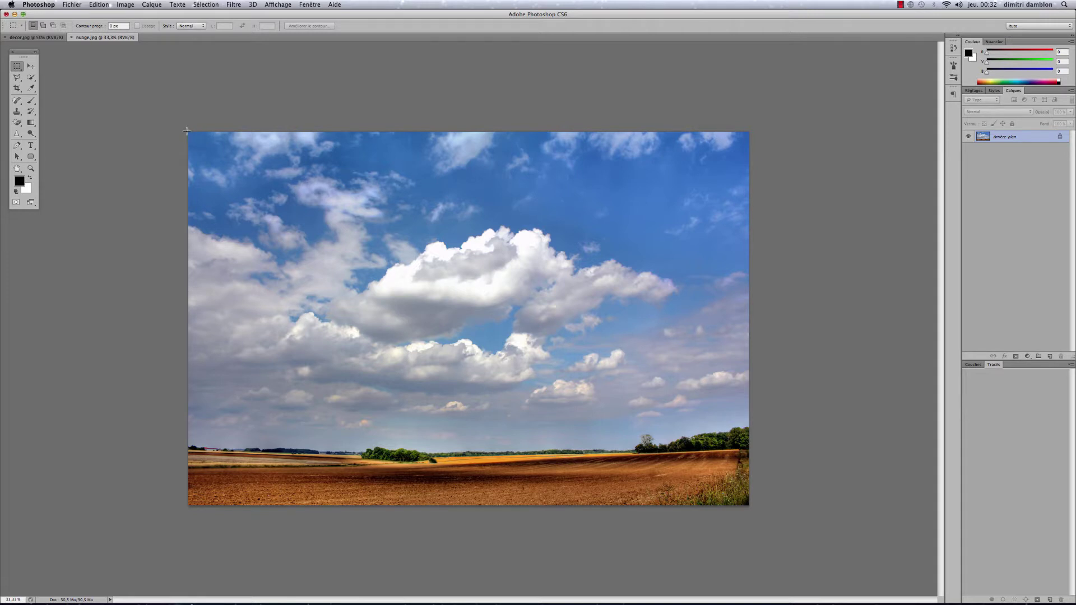
drag(187, 132, 752, 425)
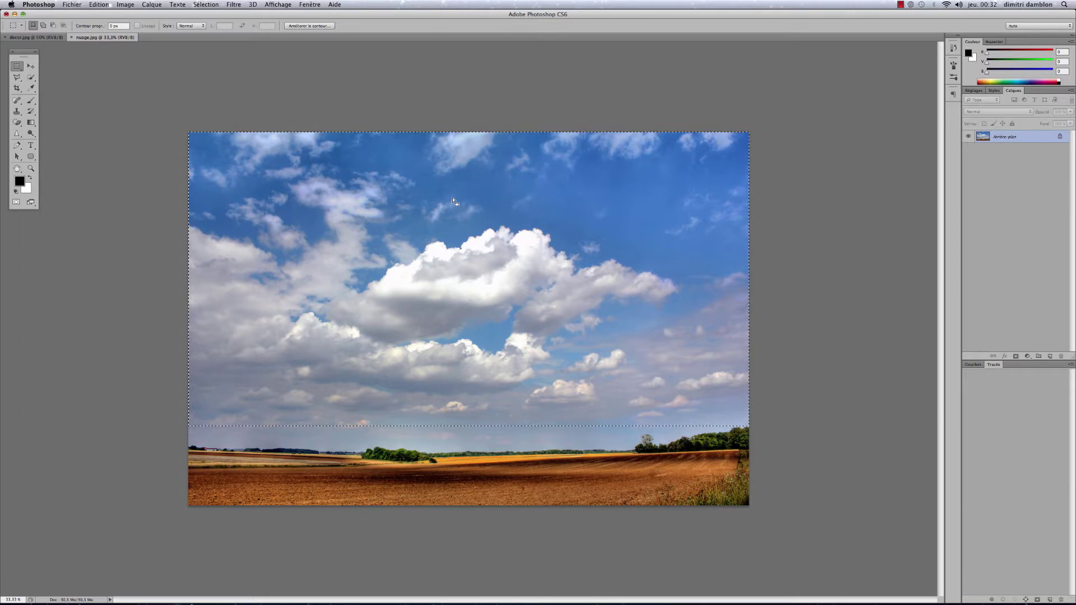
Paste the copied clouds into the sky selection of decor.jpg with Paste Into, creating a masked layer
click(32, 38)
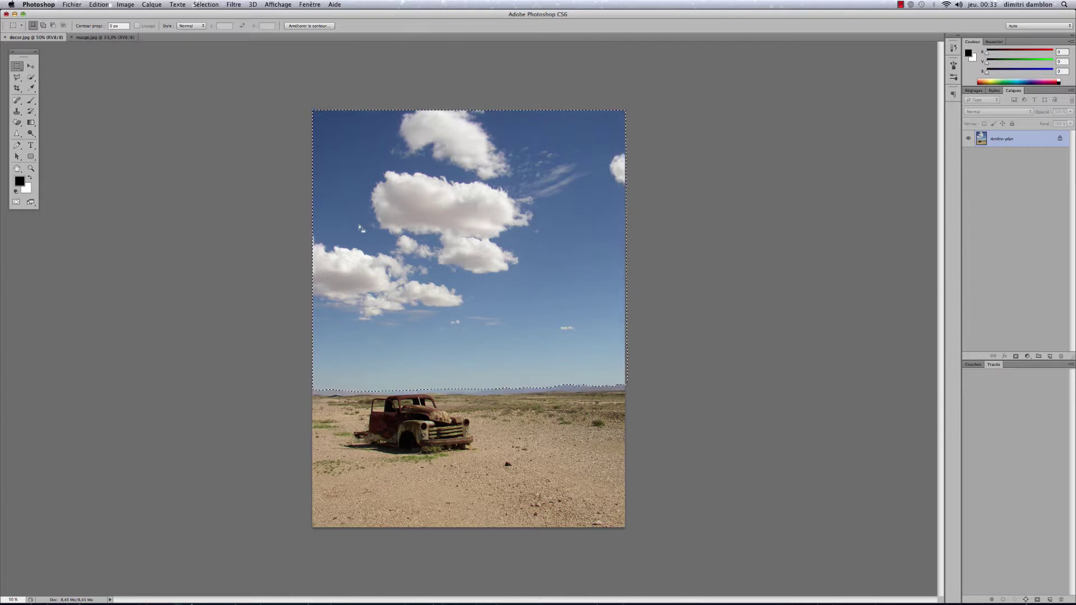
click(100, 4)
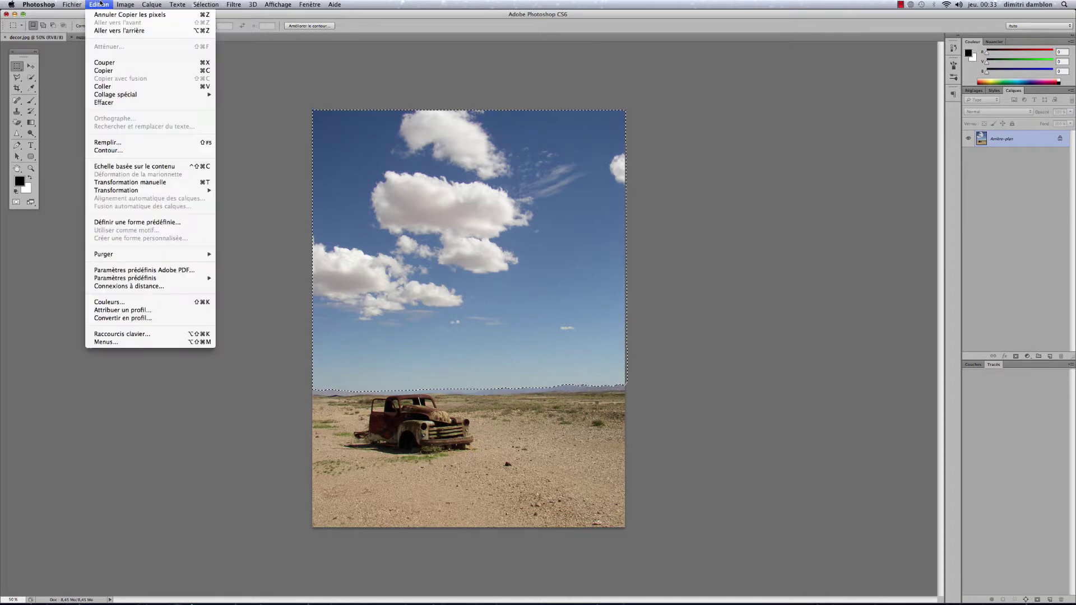
mouse_move(140, 96)
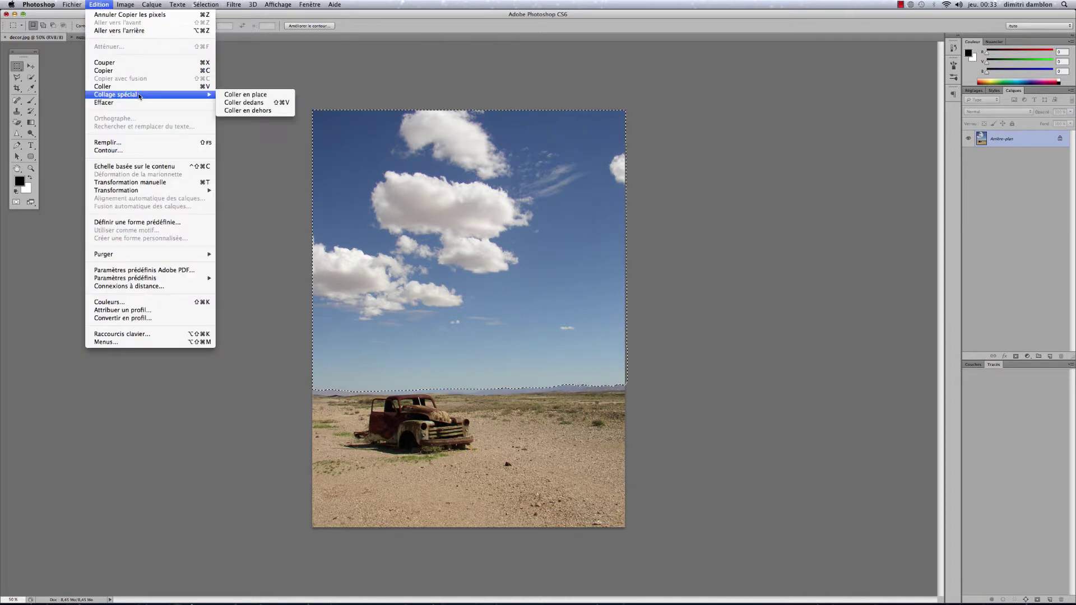
click(243, 103)
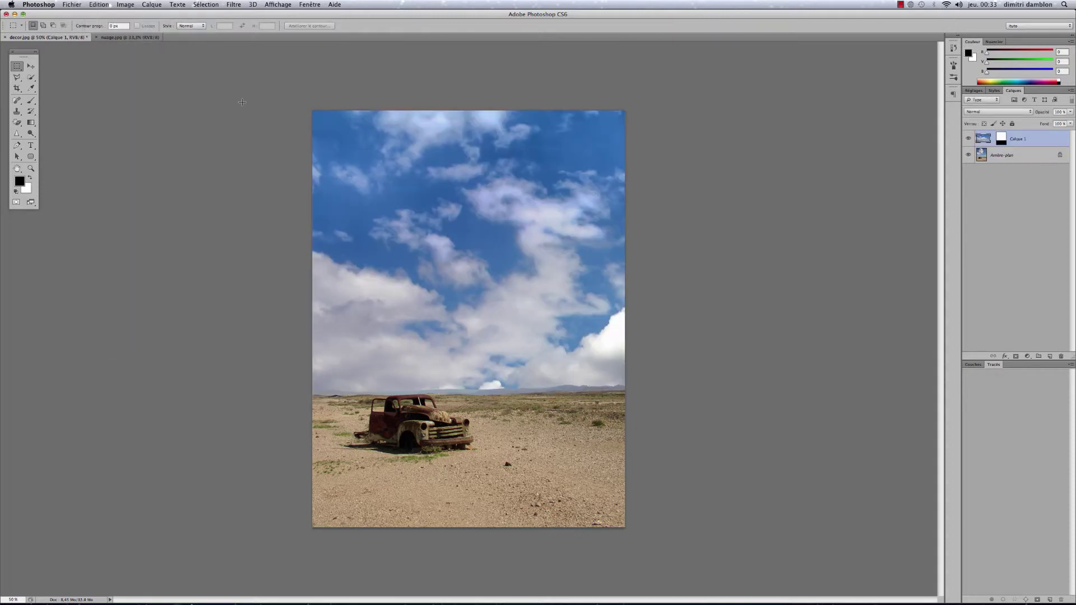
Move the pasted clouds up and to the left within the mask in decor.jpg so the lower clouds meet the horizon
click(118, 37)
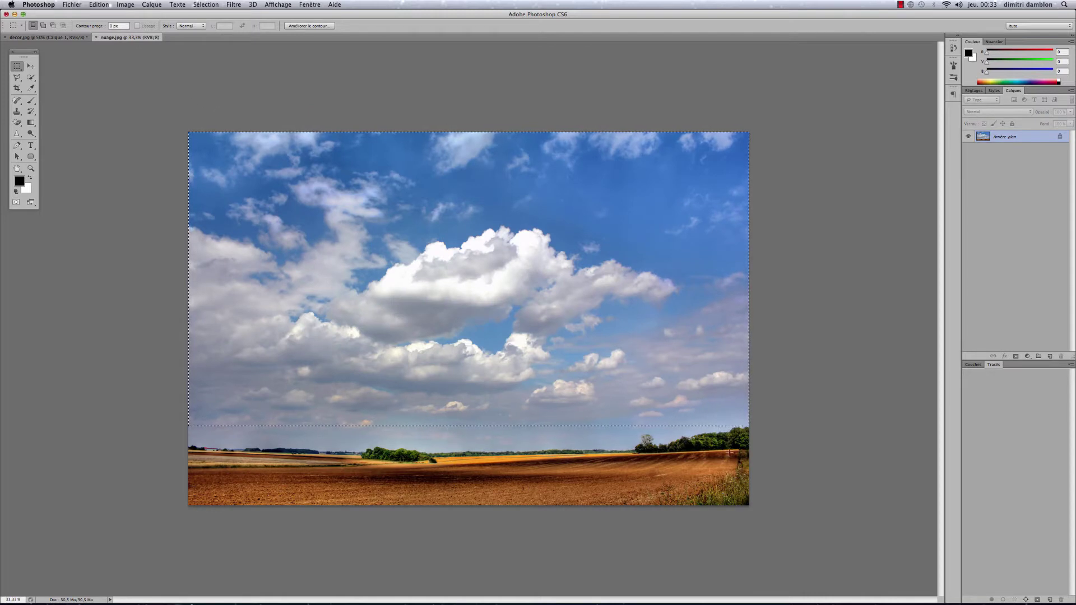
click(55, 38)
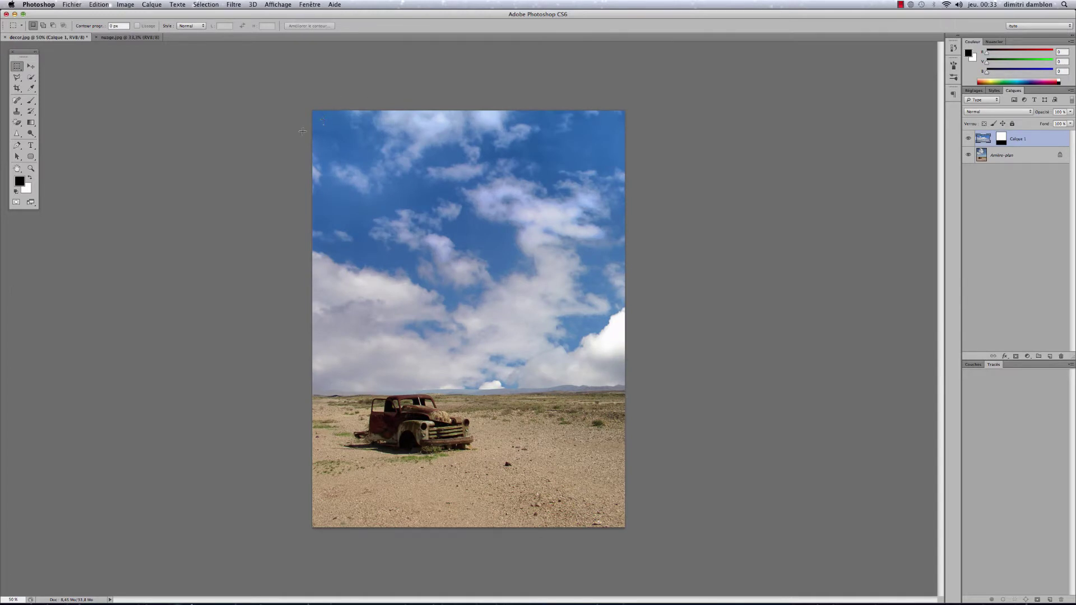
click(31, 66)
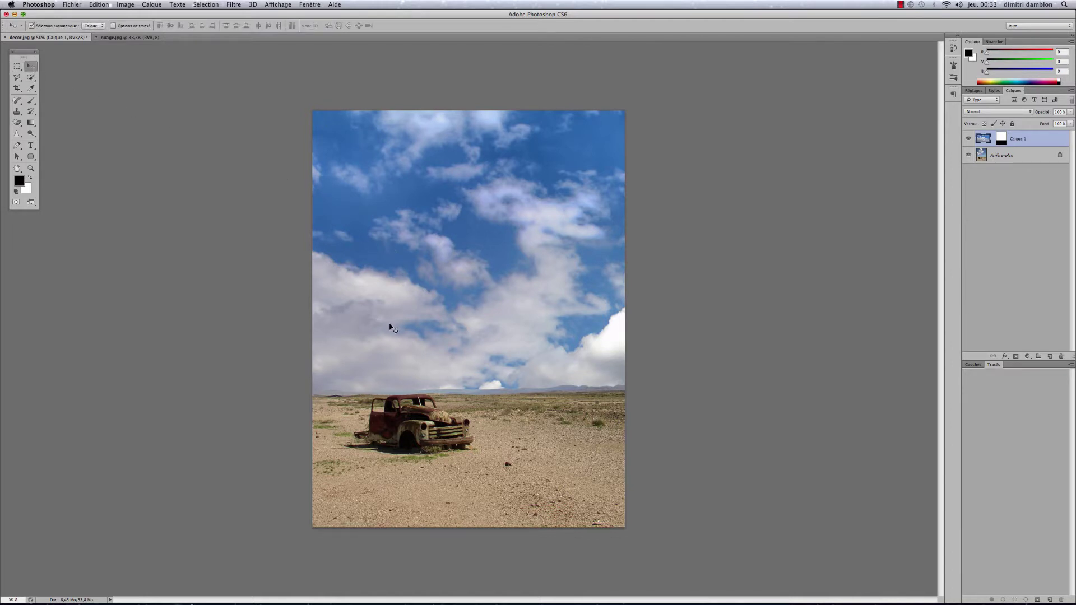
drag(389, 328, 323, 180)
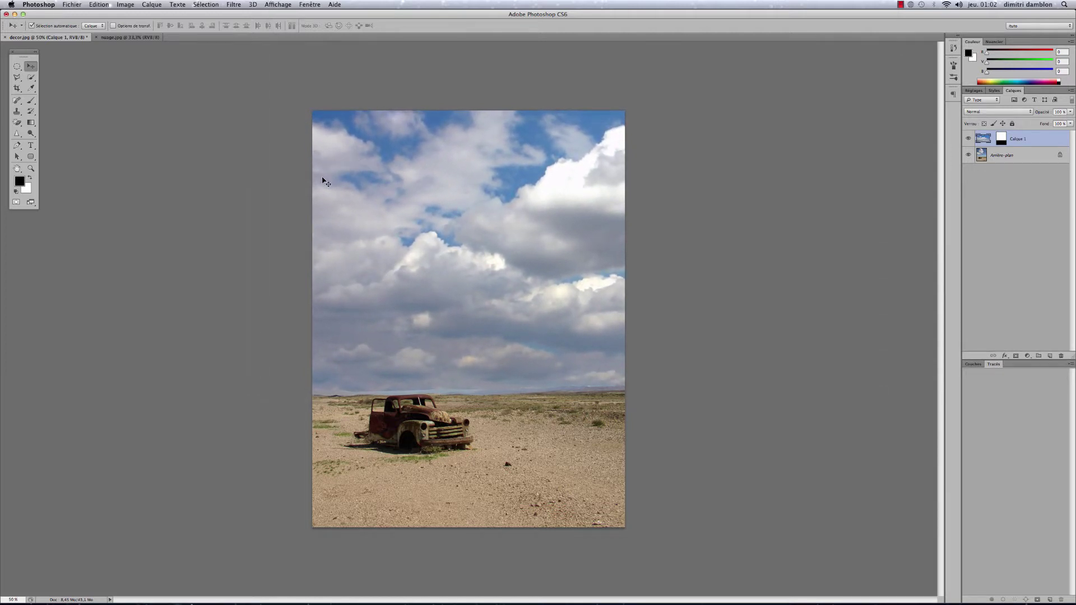
Compare the original and replaced skies by toggling the visibility of the Calque 1 cloud layer
click(968, 138)
click(968, 140)
click(969, 140)
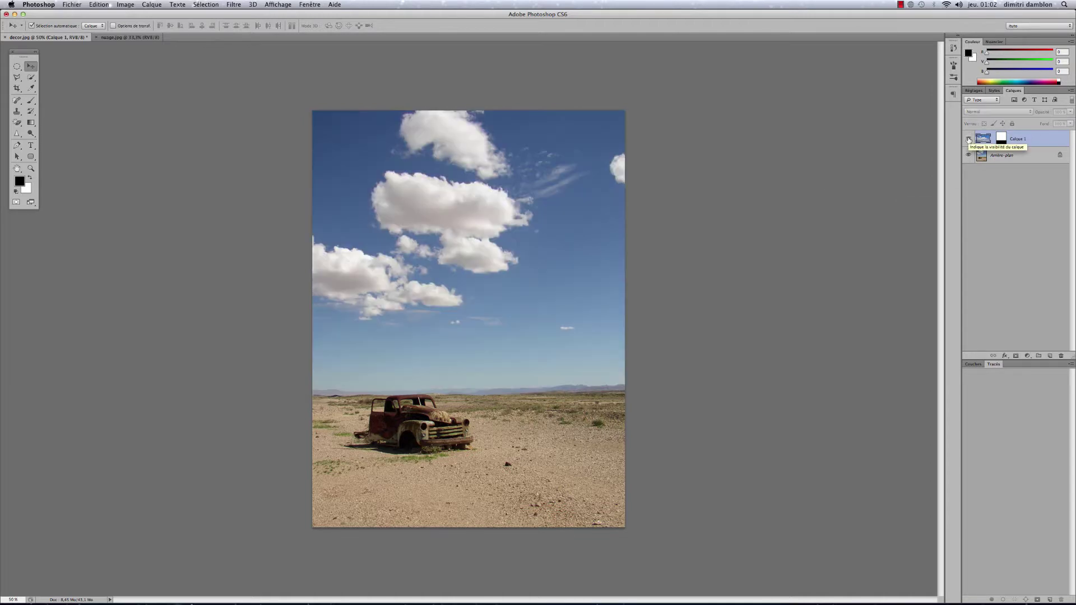
click(968, 140)
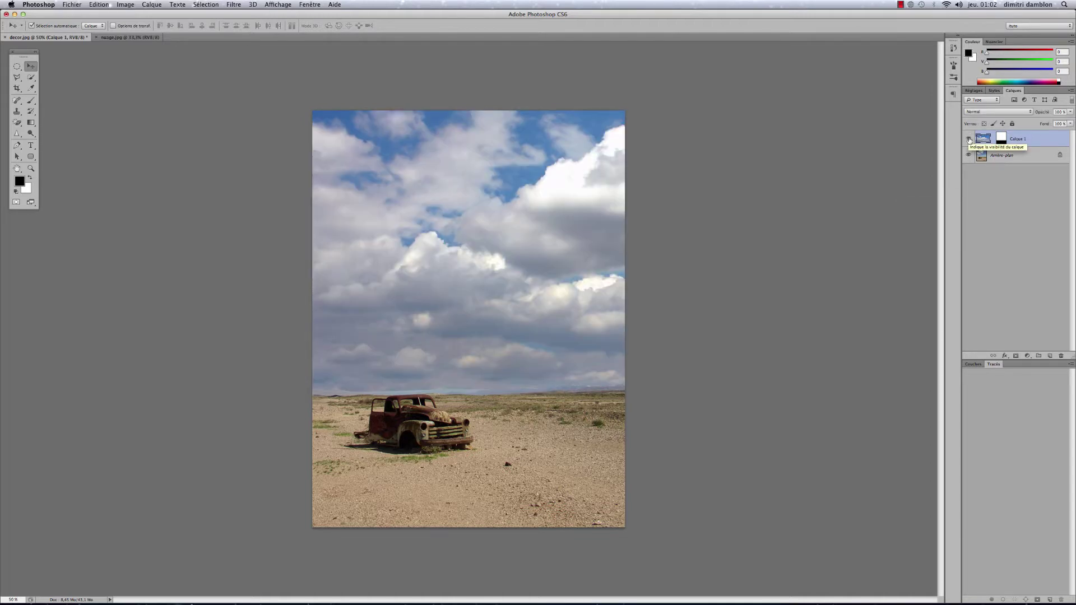
Select a wide, feathered ellipse across the upper clouds of Calque 1 and copy it onto a new layer
click(17, 66)
click(53, 73)
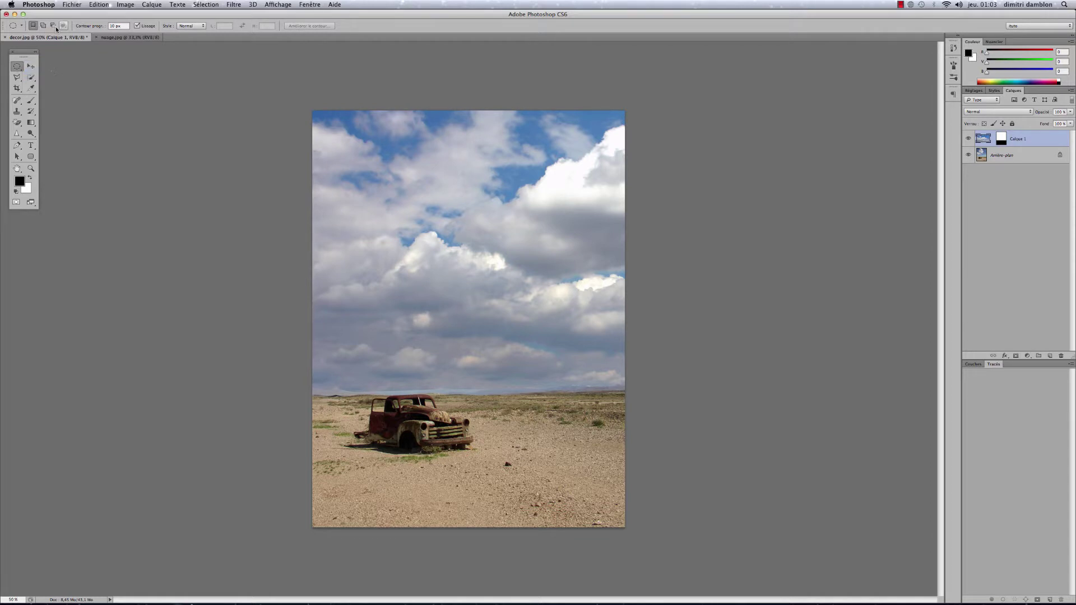
click(112, 26)
drag(456, 161, 573, 191)
drag(428, 159, 440, 160)
key(super+c)
key(super+v)
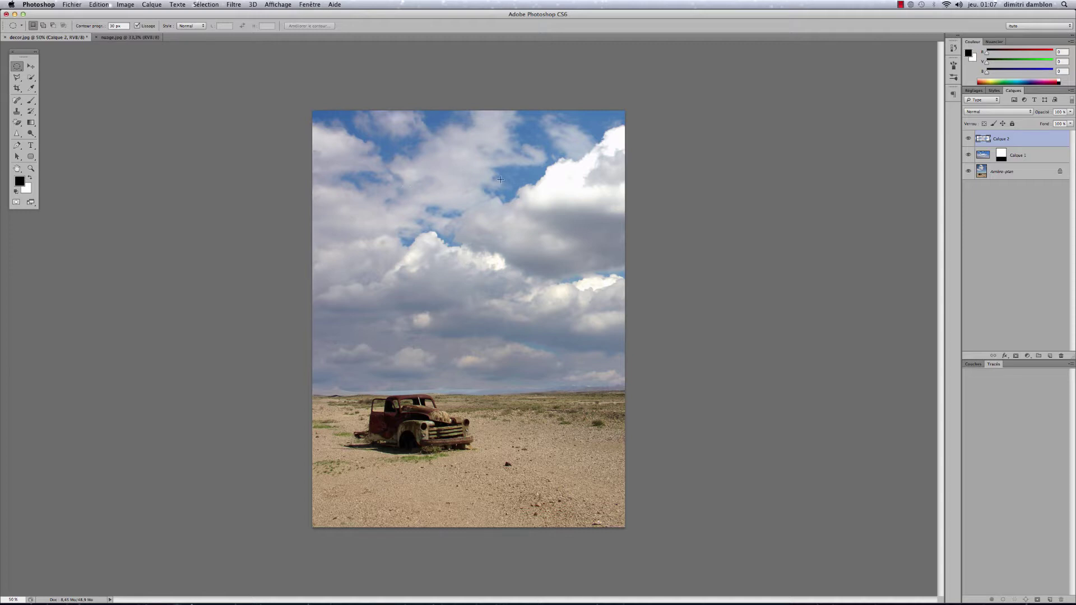
Load the elliptical cloud shape of Calque 2 as a selection, apply Spherize at 100% in Normal mode to it, and deselect
super+click(985, 141)
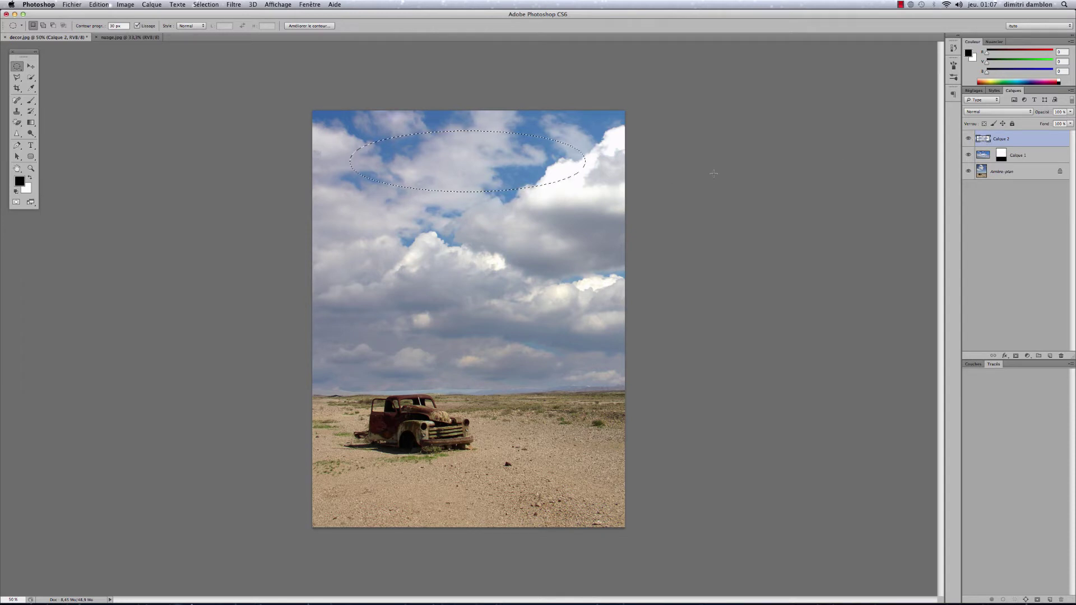
click(235, 5)
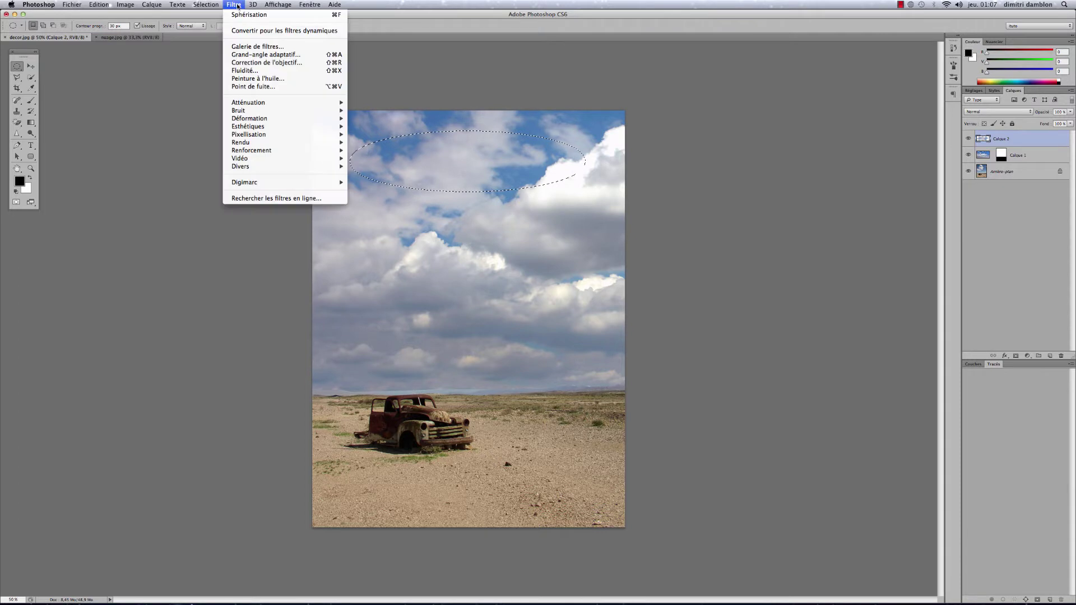
mouse_move(269, 119)
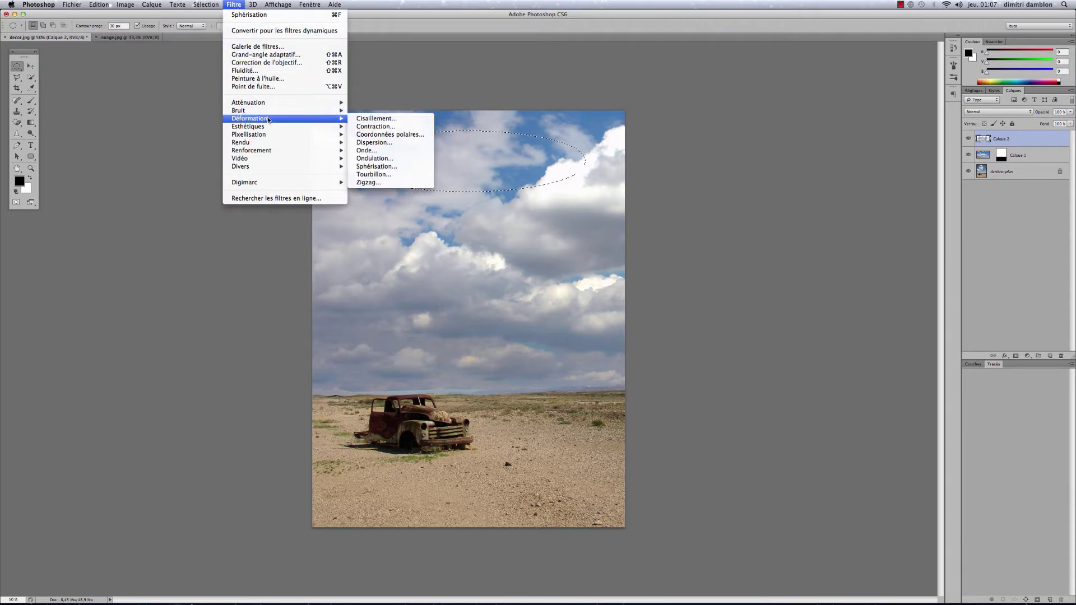
click(382, 166)
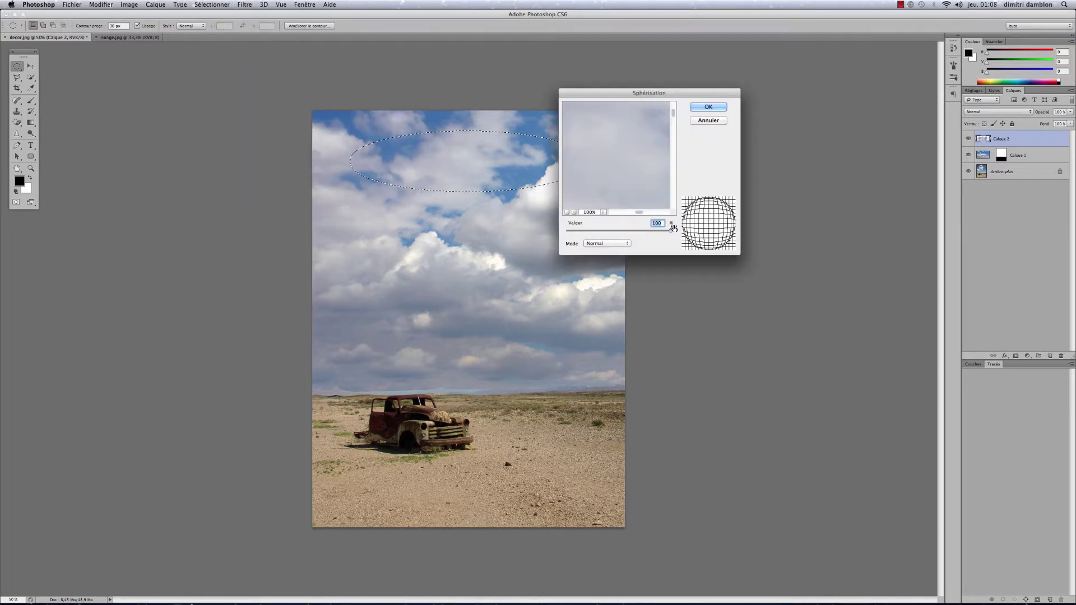
mouse_move(673, 229)
mouse_down()
mouse_move(612, 231)
mouse_move(674, 232)
mouse_up()
click(587, 244)
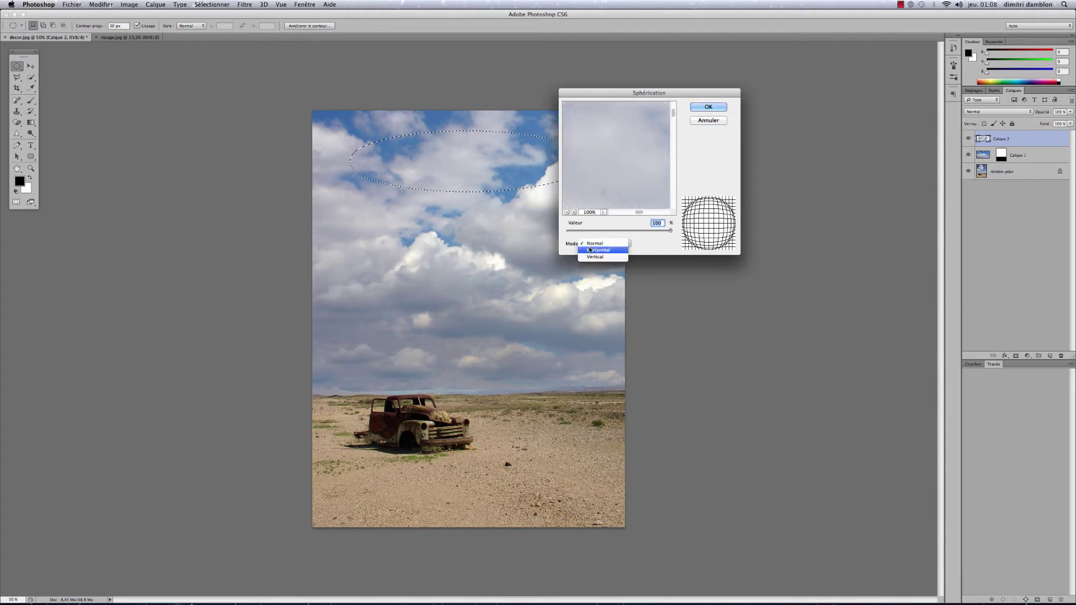
click(594, 244)
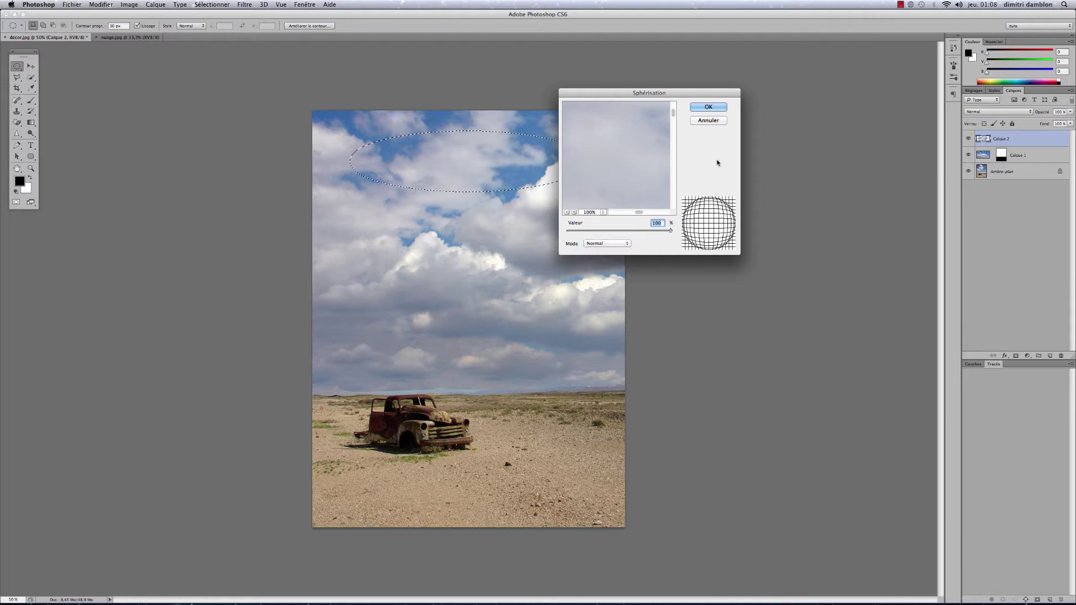
click(708, 107)
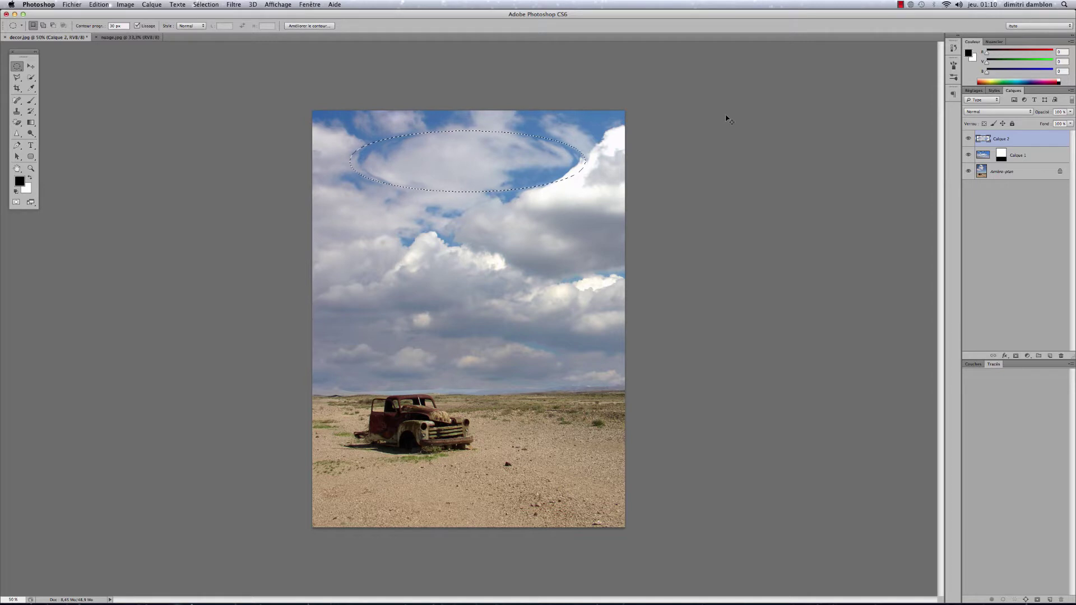
key(super+d)
Add an Outer Glow layer style to Calque 2 and set its colour to bright yellow fde800
click(1005, 356)
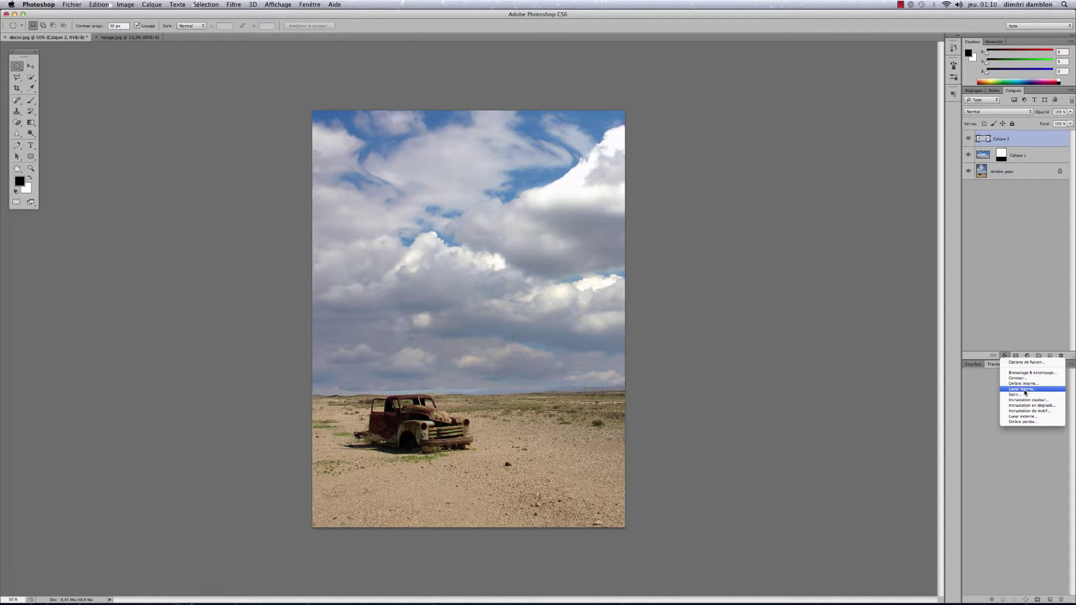
click(1025, 417)
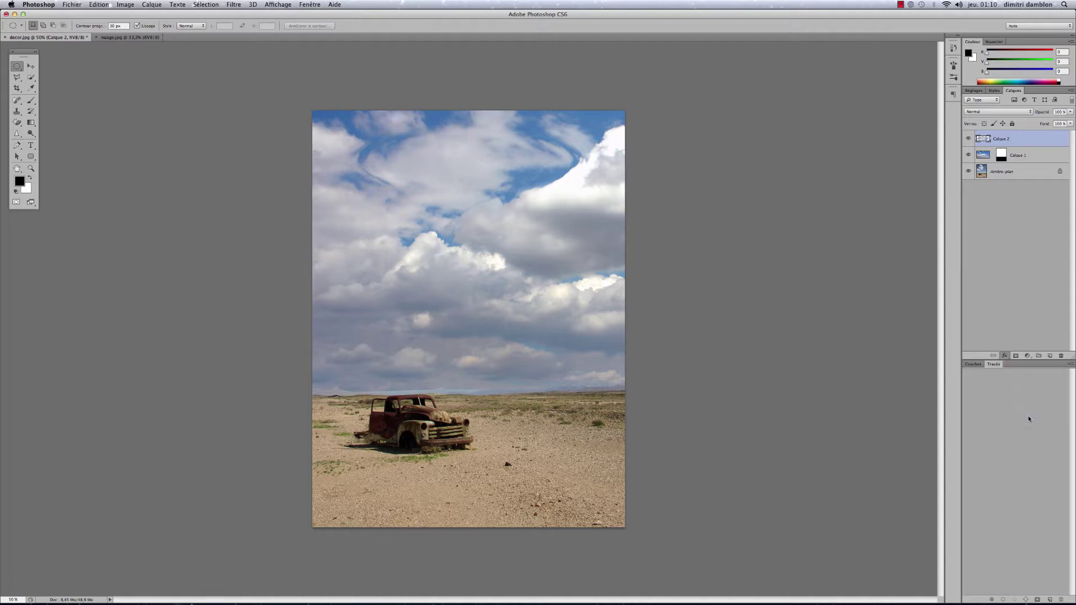
drag(659, 59, 641, 125)
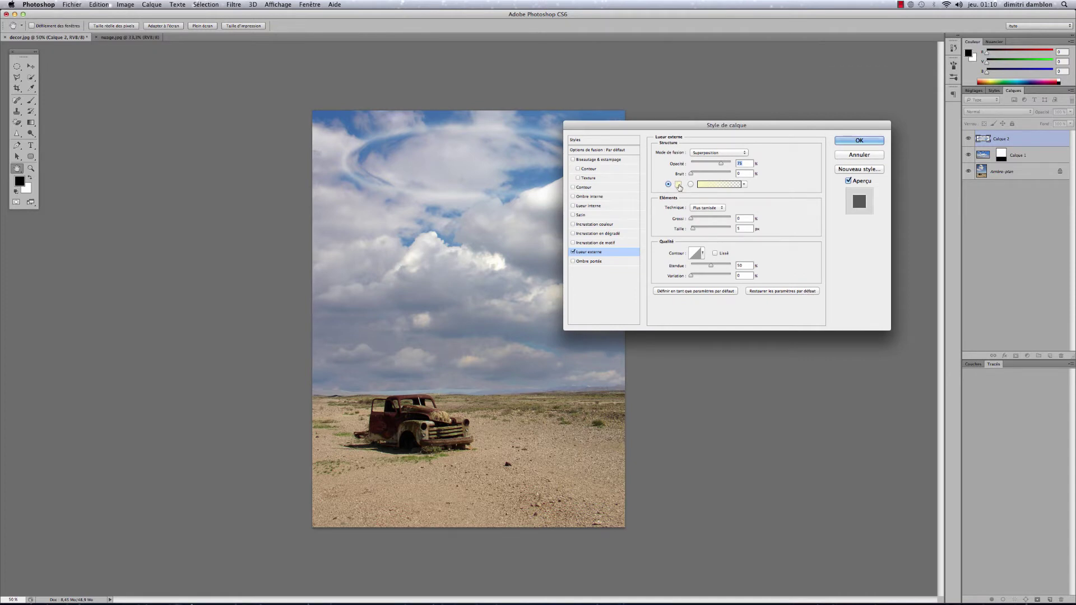
click(680, 185)
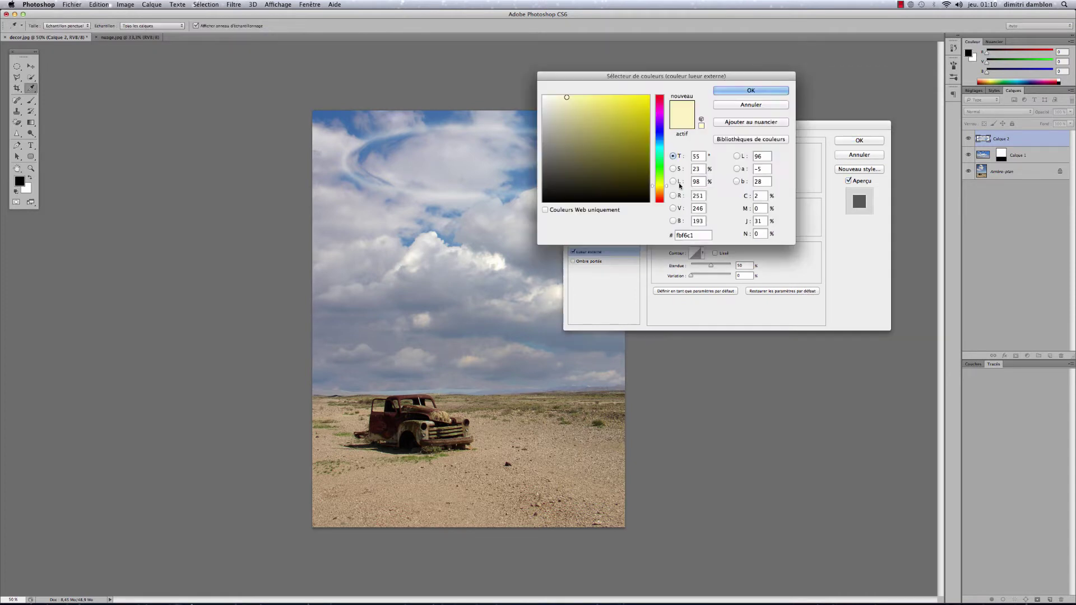
click(639, 101)
drag(640, 101, 648, 96)
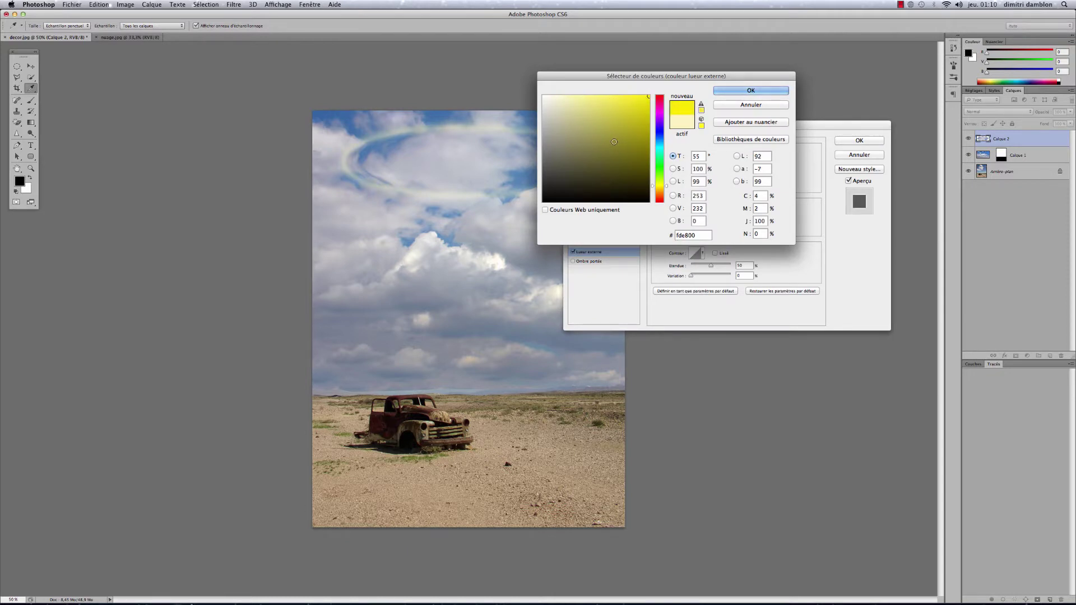
click(740, 90)
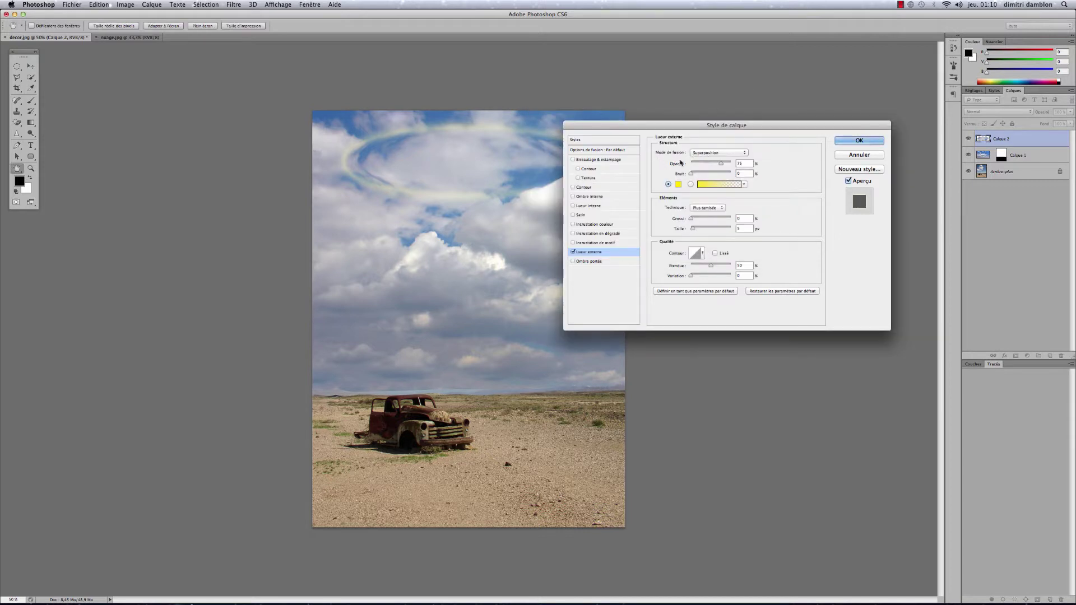
Set the outer glow's blend mode to Eclaircir (Lighten), greatly enlarge its size, and apply the style
click(703, 153)
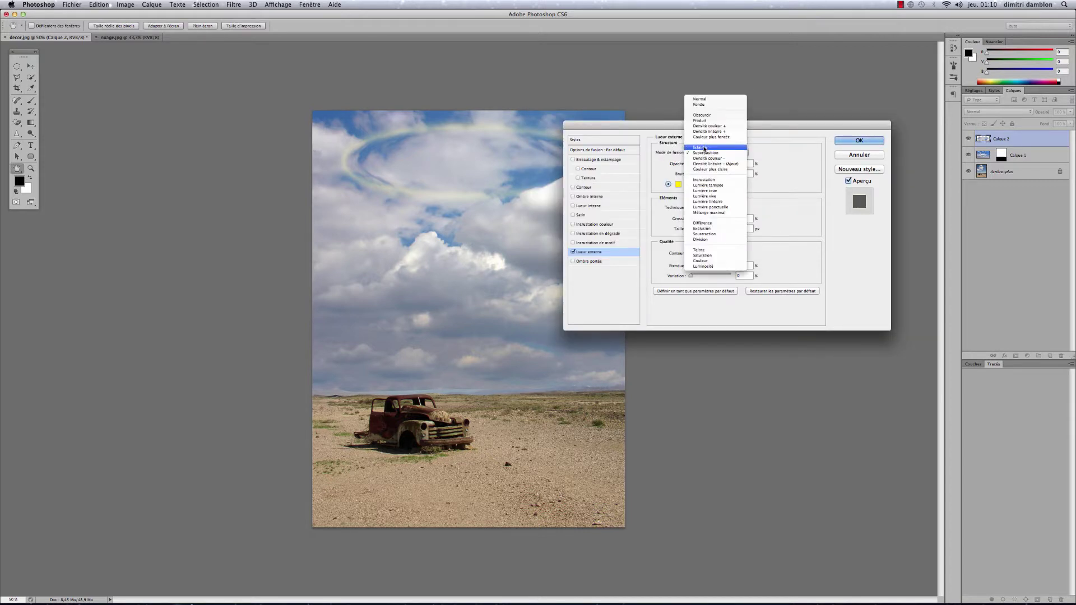
click(701, 147)
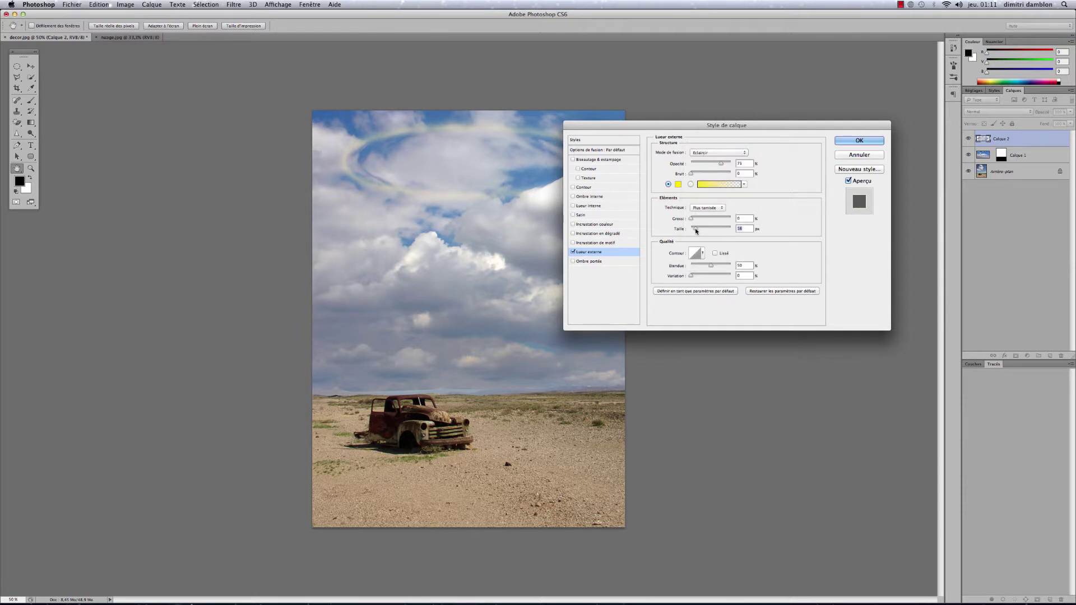
drag(693, 229, 723, 230)
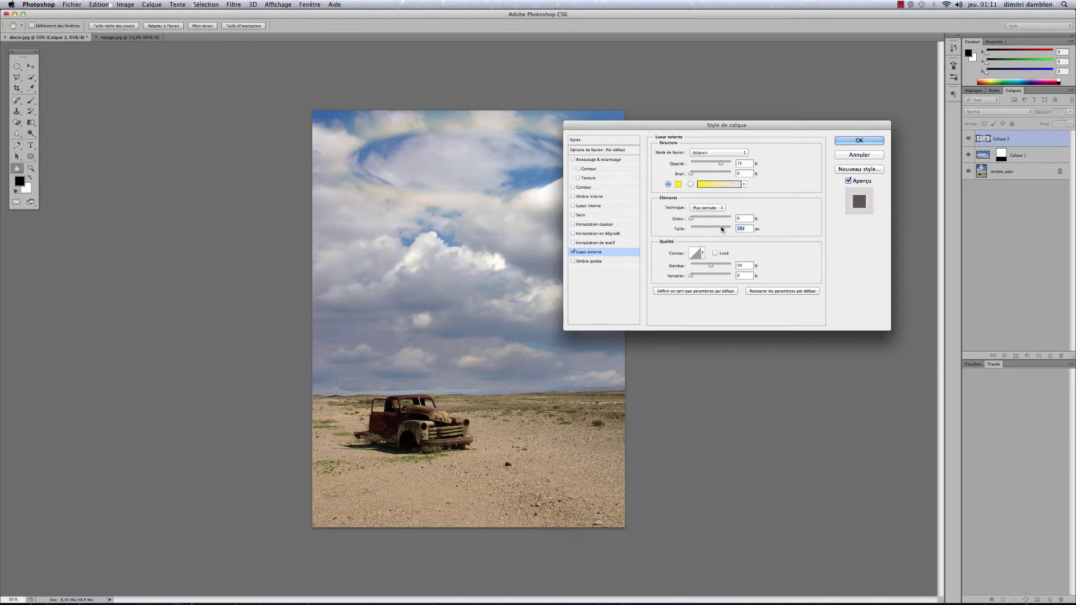
click(855, 144)
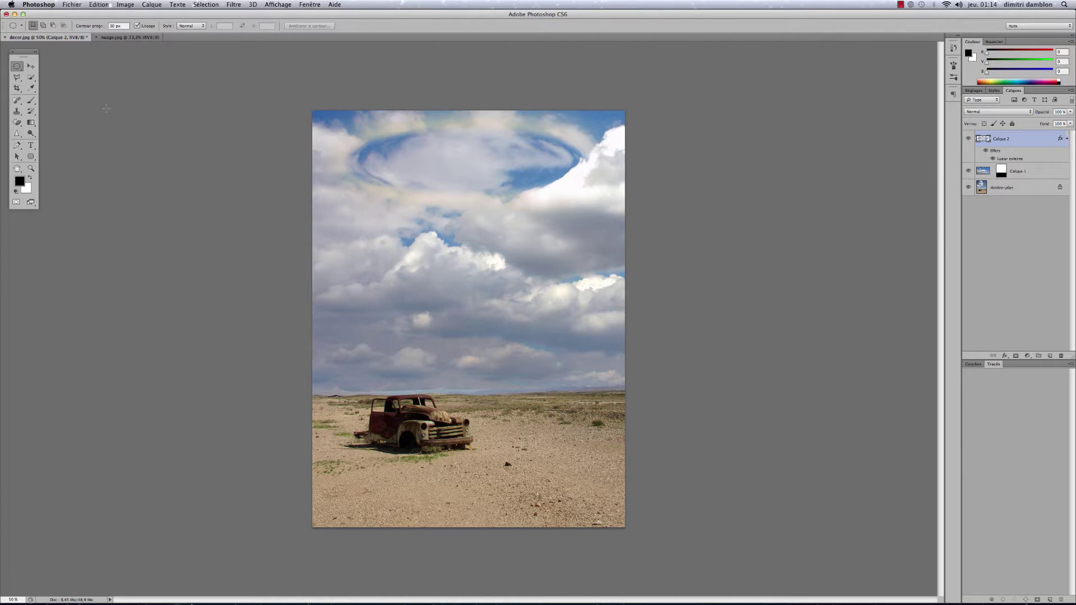
Outline a mushroom-cloud shape from the upper ring down to the horizon with the freehand Lasso, feathered by 30 px
click(17, 78)
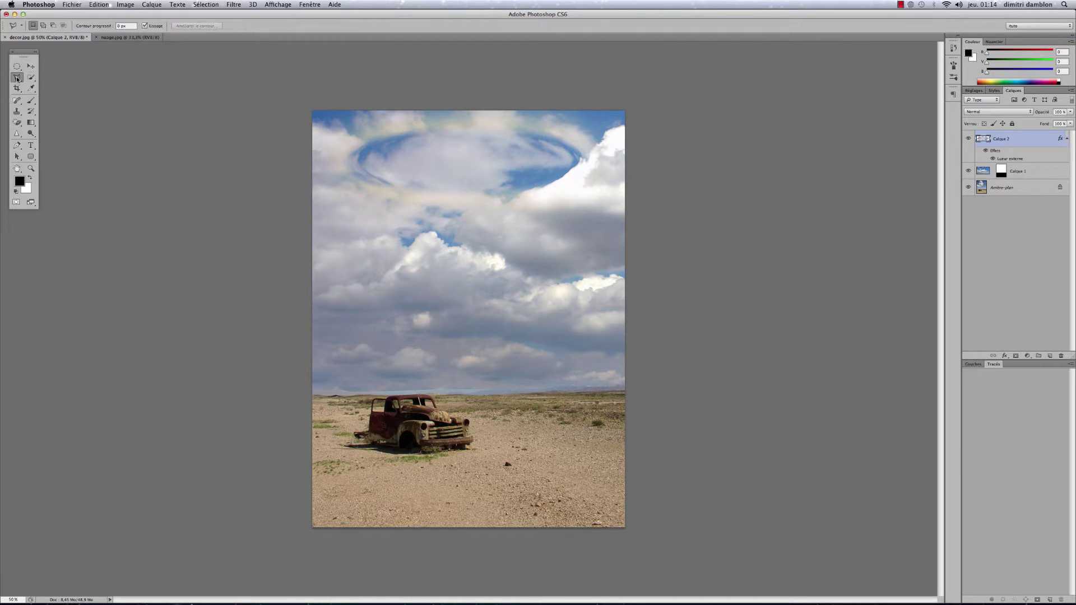
drag(17, 78, 46, 77)
click(118, 26)
mouse_move(397, 151)
mouse_down()
mouse_move(394, 191)
mouse_move(433, 226)
mouse_move(441, 258)
mouse_move(441, 343)
mouse_up()
mouse_move(425, 393)
mouse_down()
mouse_move(502, 405)
mouse_move(499, 393)
mouse_up()
mouse_move(482, 287)
mouse_down()
mouse_move(490, 232)
mouse_move(534, 180)
mouse_move(533, 160)
mouse_move(498, 136)
mouse_move(399, 154)
mouse_up()
Create a new layer above Calque 2 and fill the mushroom selection with the Clouds render filter in black and white
click(1050, 358)
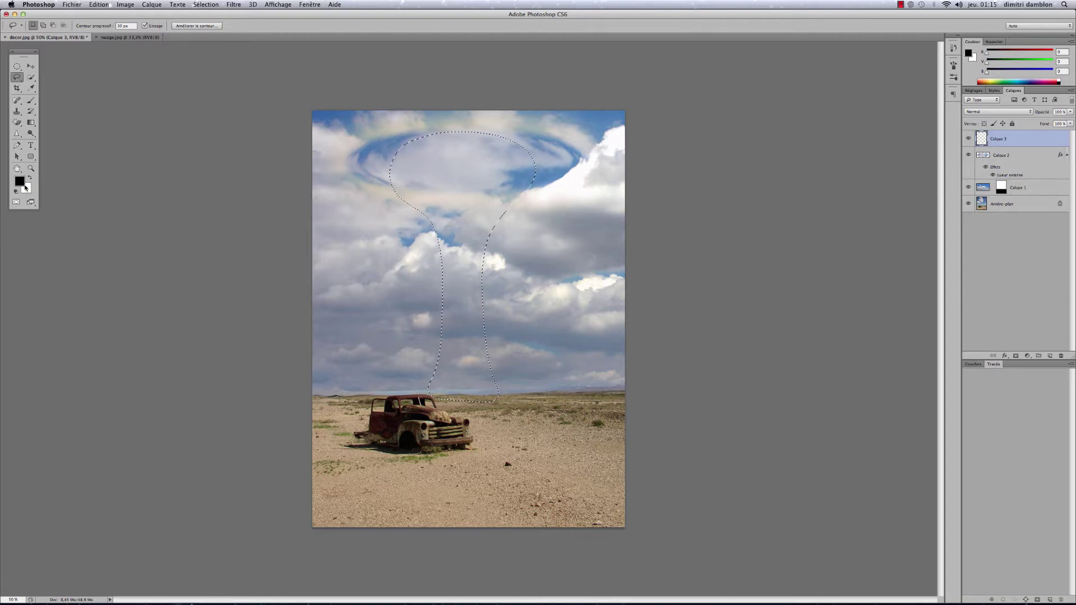
click(233, 5)
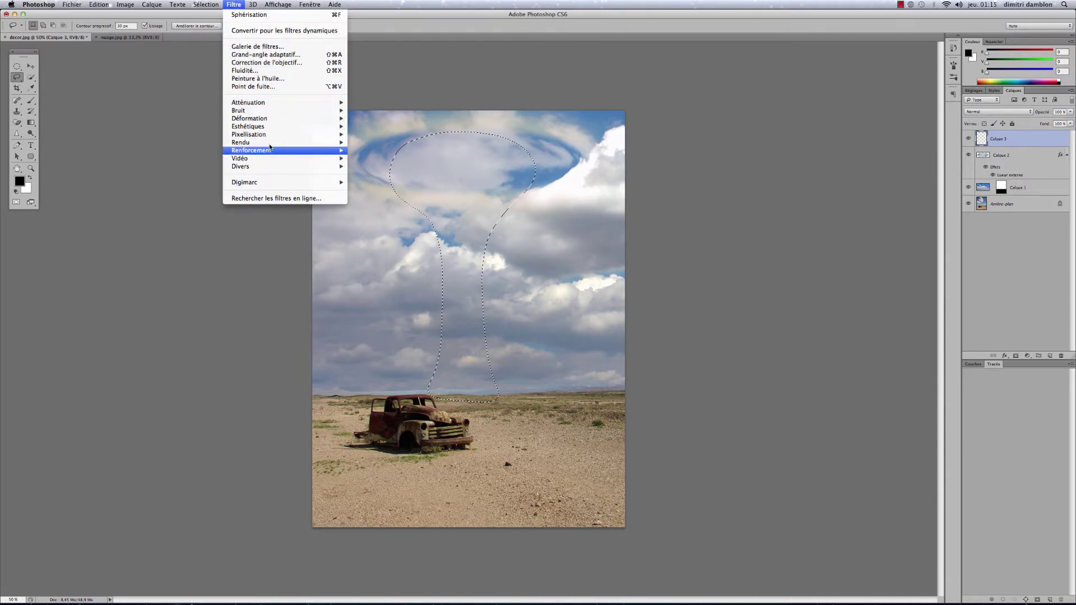
mouse_move(266, 146)
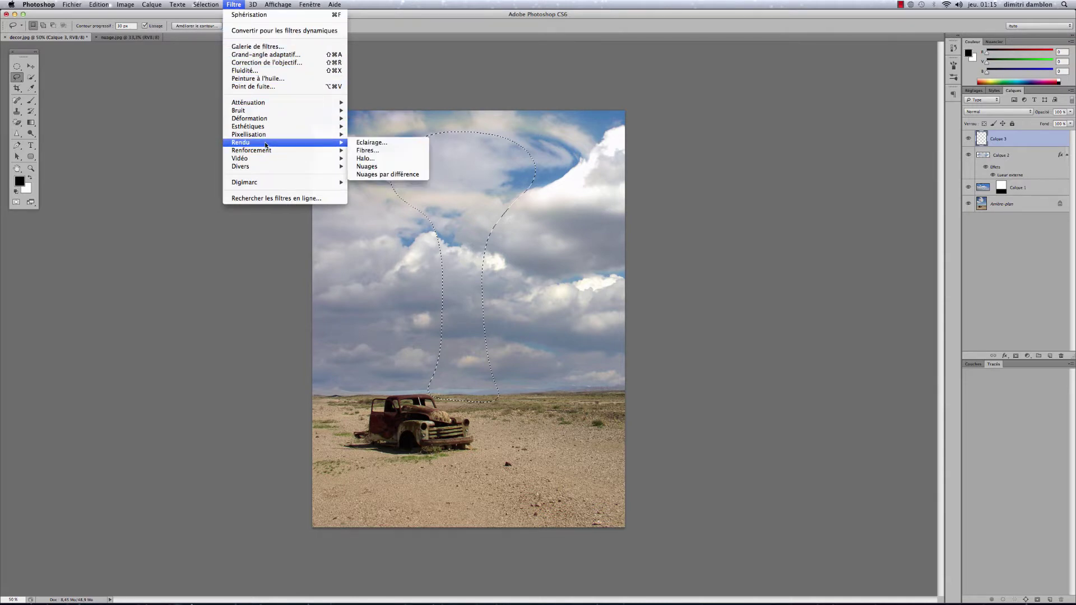
click(373, 167)
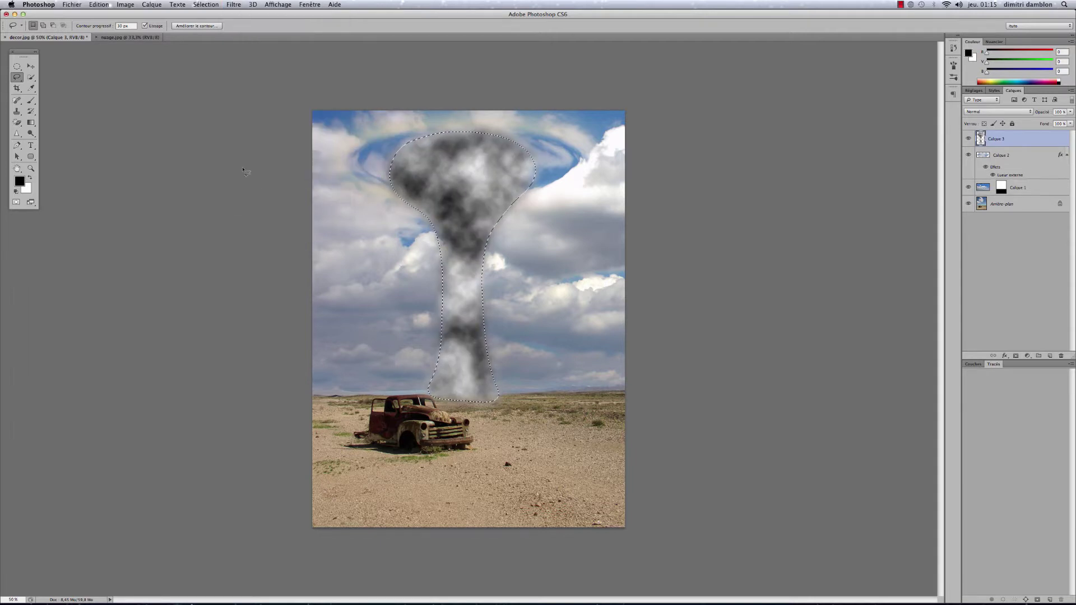
Apply Difference Clouds to the mushroom shape on Calque 3 and deselect it
click(230, 5)
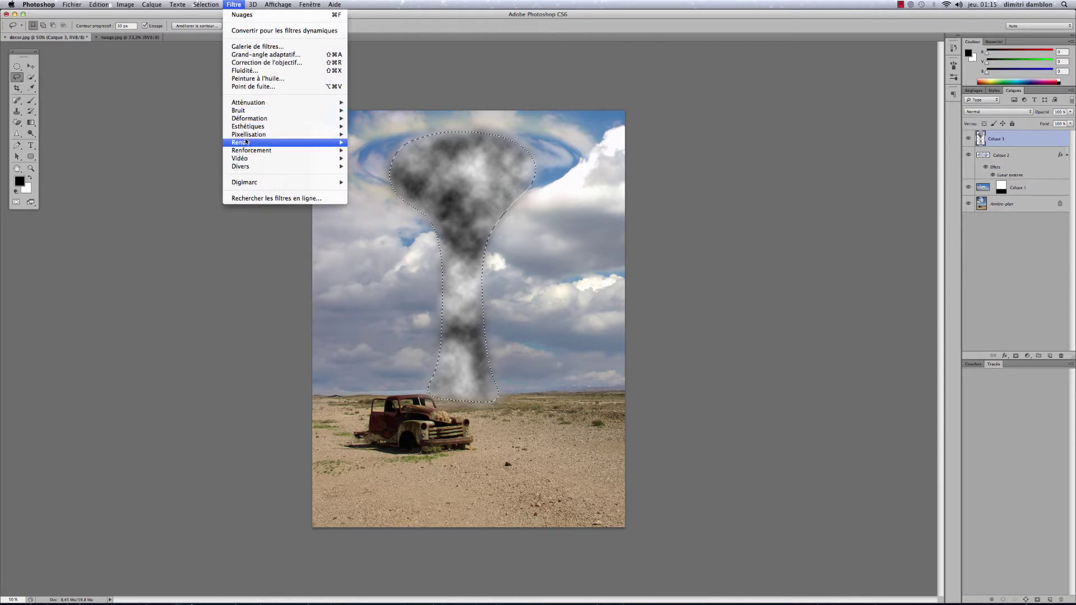
mouse_move(245, 145)
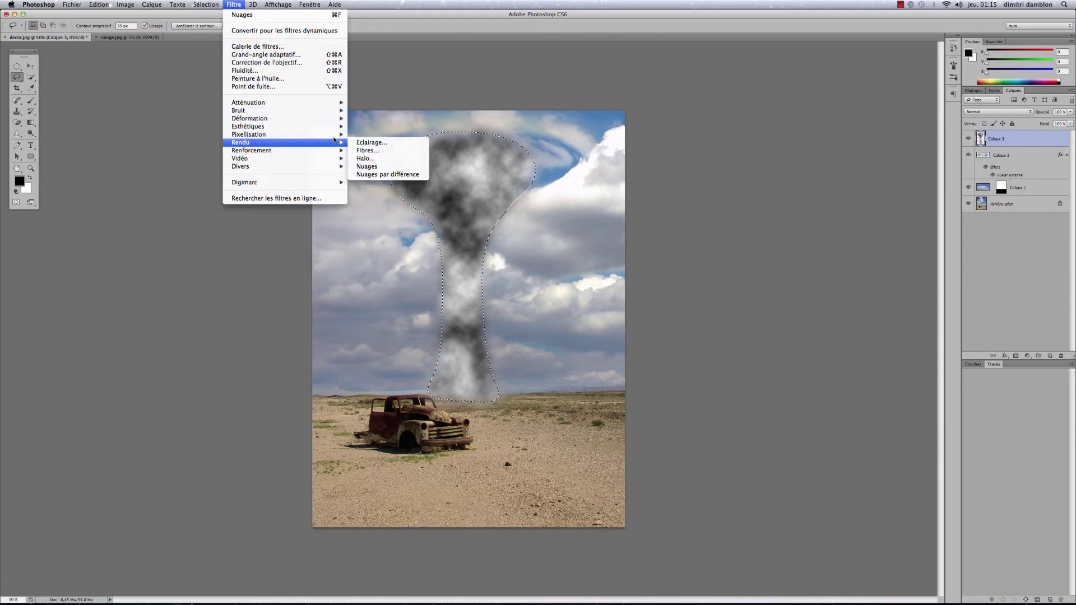
click(390, 175)
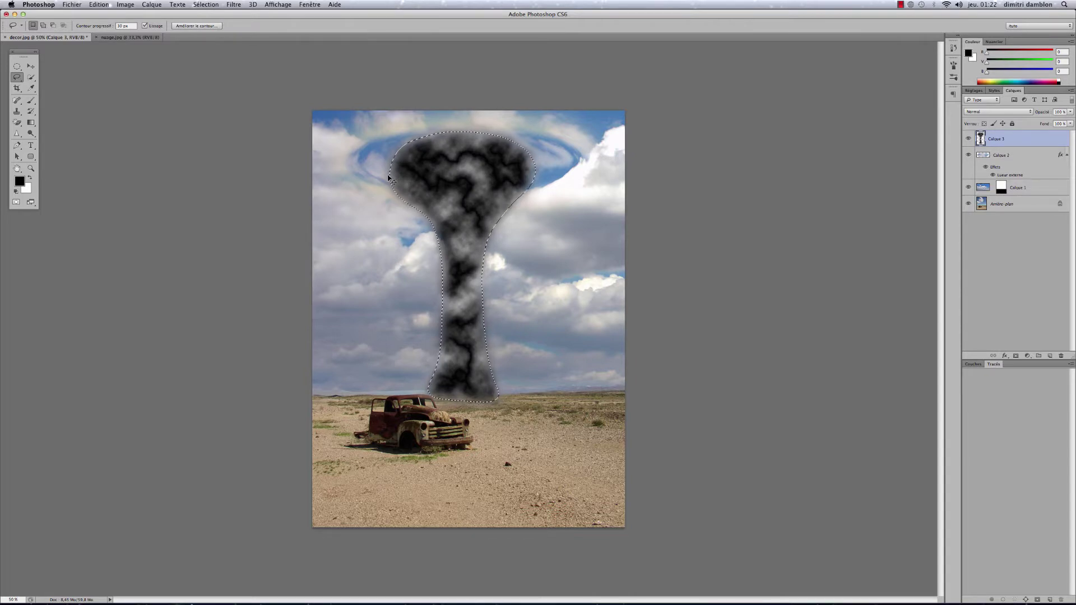
key(super+d)
Select a wide feathered ellipse over the mushroom's head, fill it with rendered Clouds on a new layer, and deselect
drag(14, 68, 42, 74)
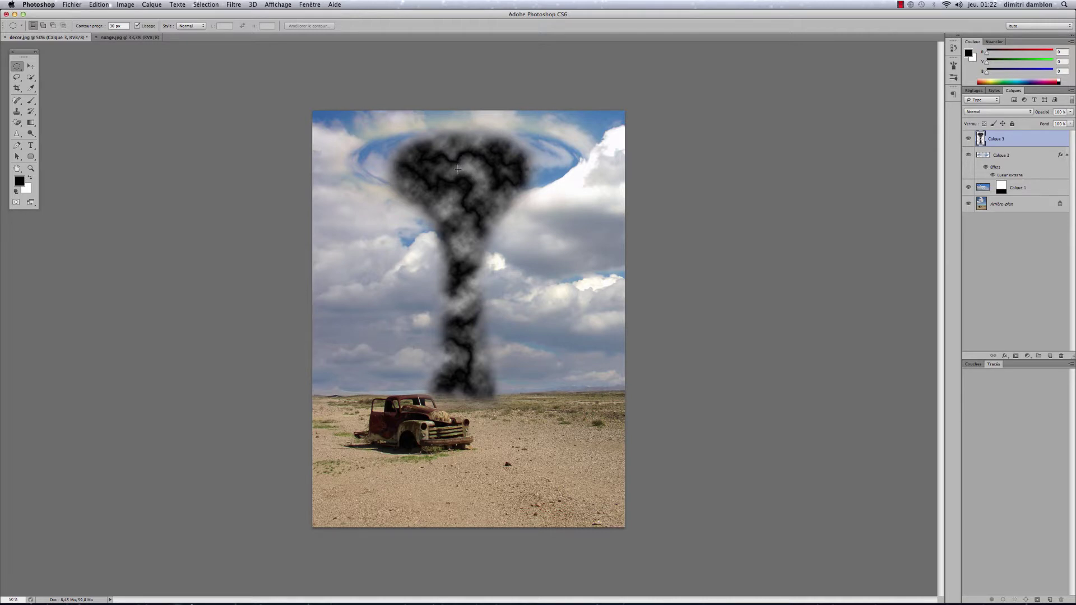
drag(457, 169, 563, 199)
click(1050, 356)
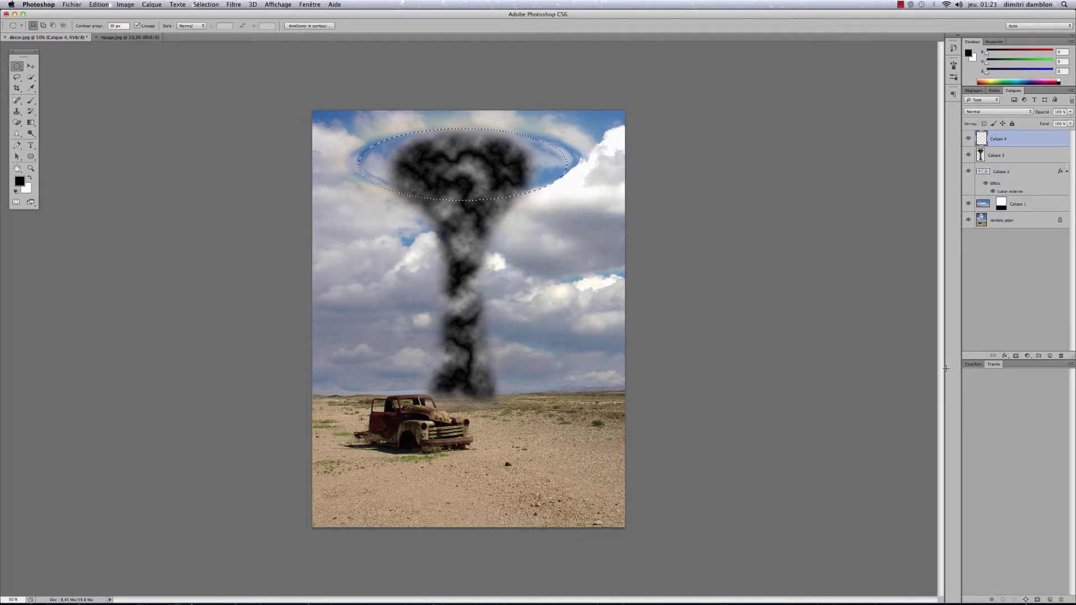
click(234, 4)
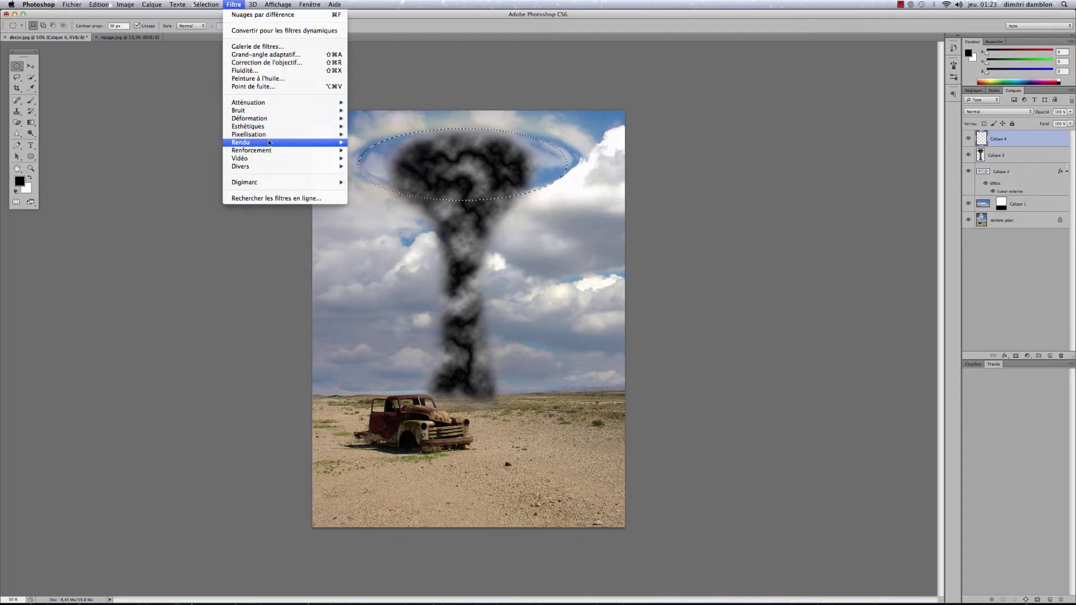
mouse_move(270, 143)
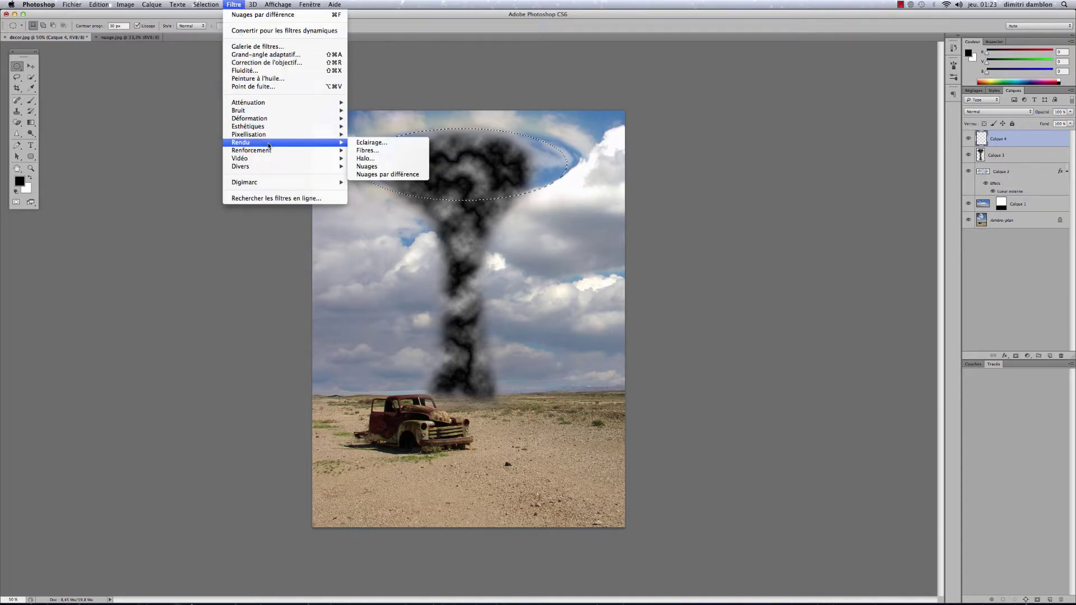
click(367, 167)
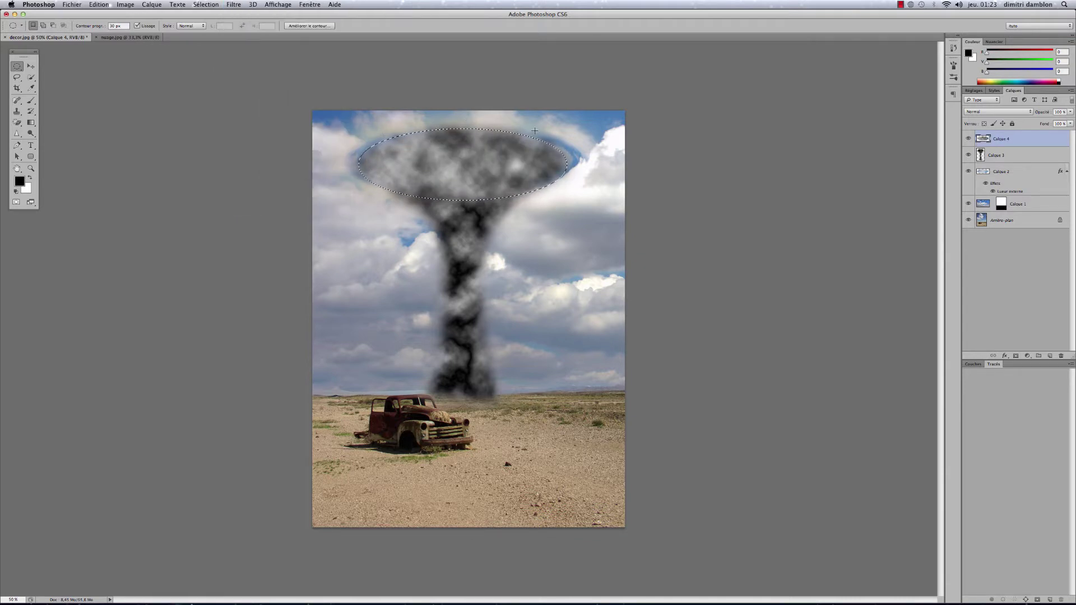
click(550, 171)
Colorize the cloud ellipse on Calque 4 with Hue/Saturation, setting the hue to 50
click(126, 4)
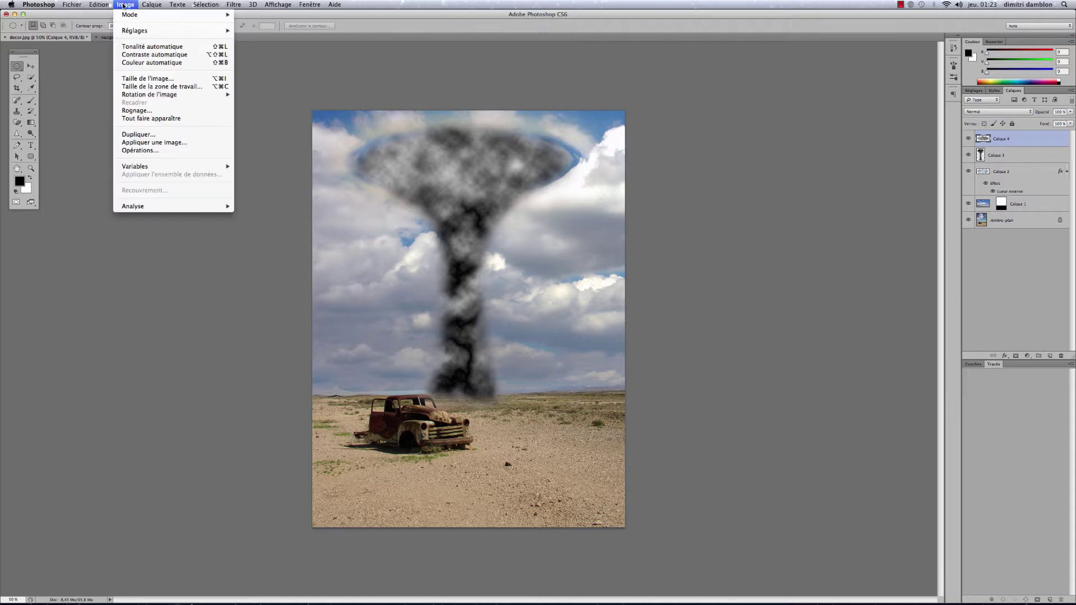
mouse_move(131, 33)
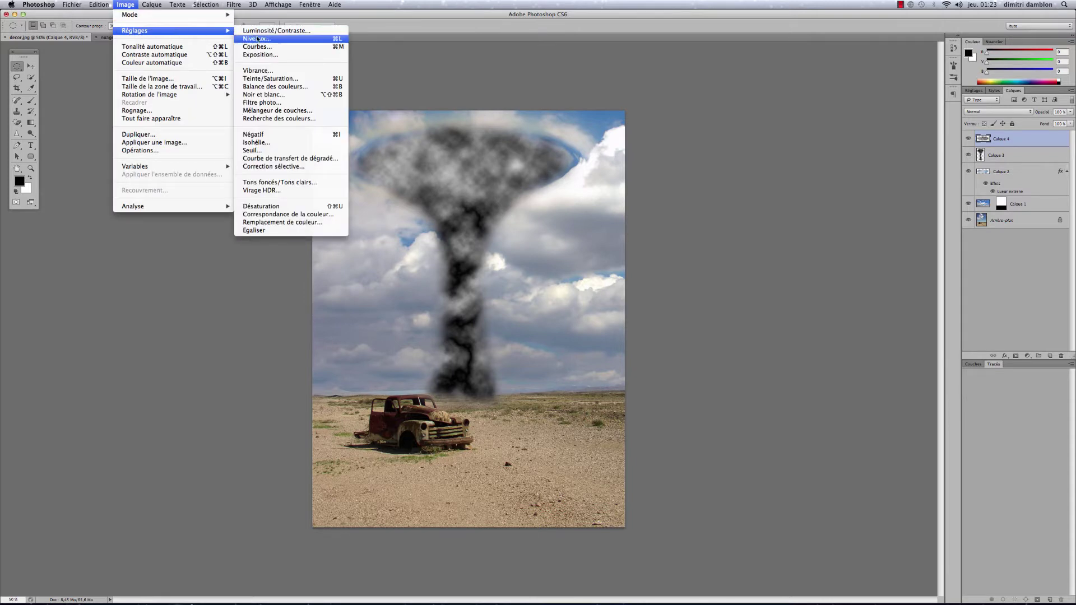
click(276, 81)
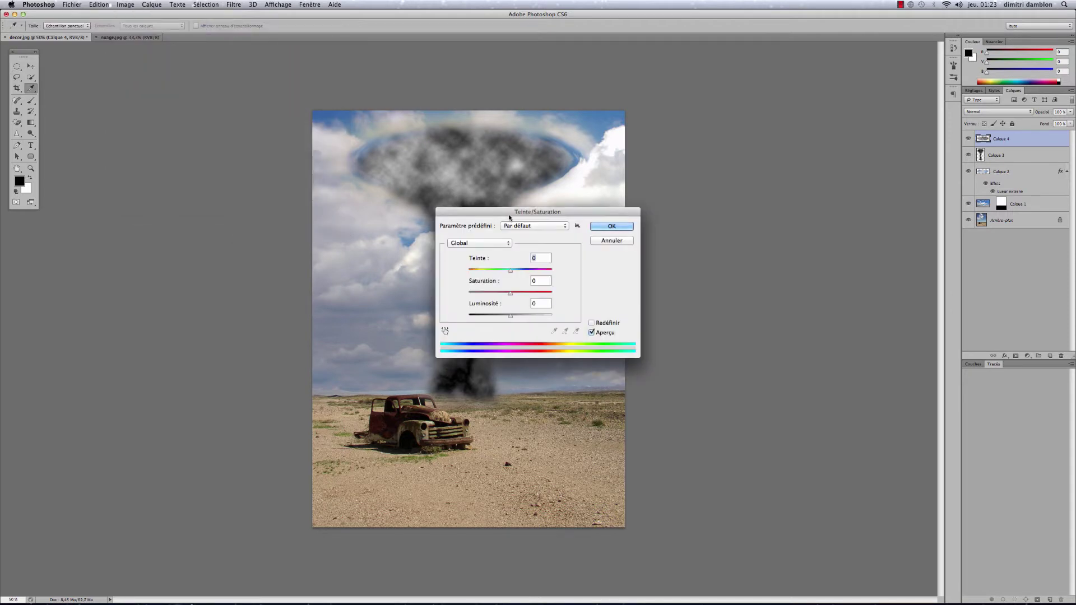
drag(509, 217, 648, 125)
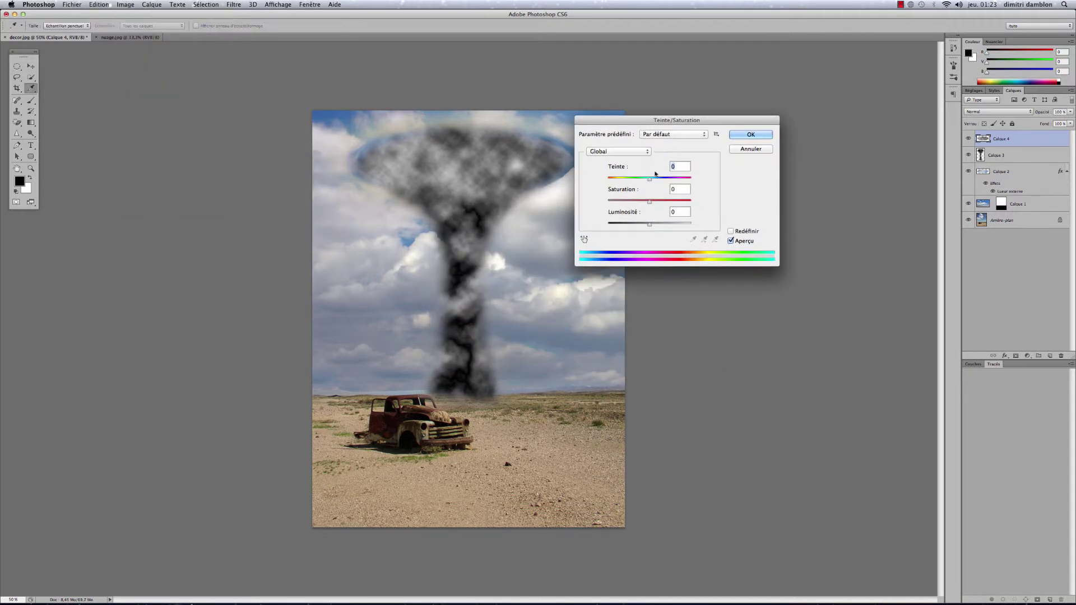
click(730, 231)
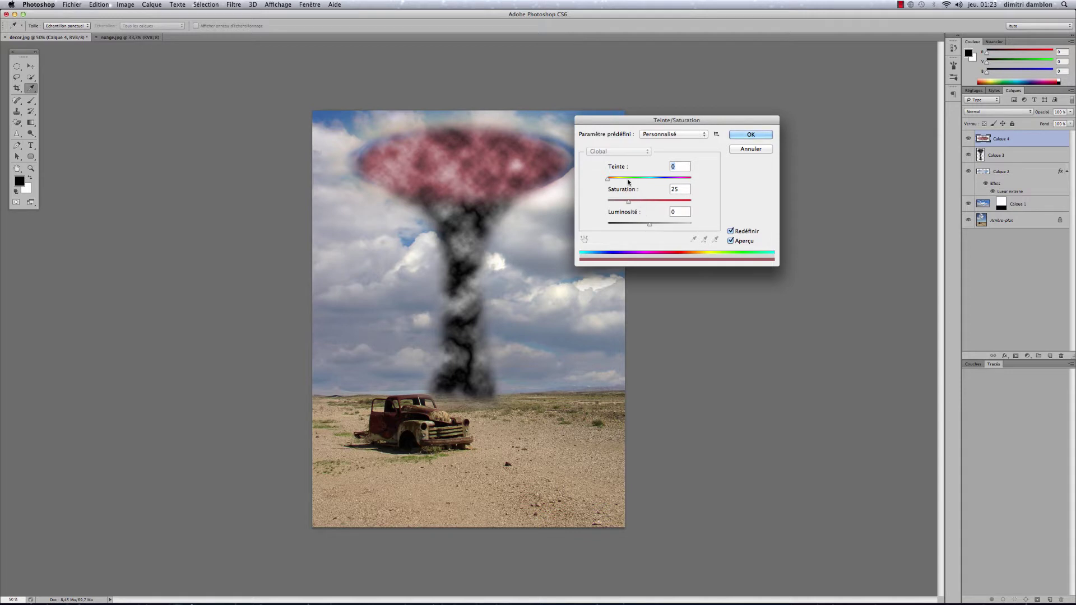
drag(608, 179, 639, 179)
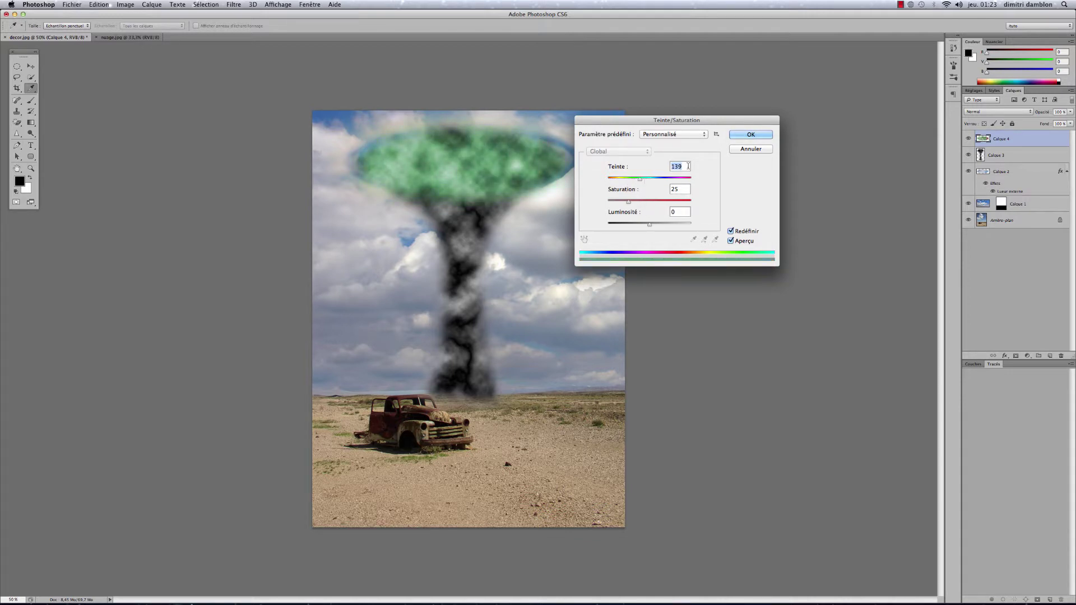
text(50)
Apply saturation 55 with slightly raised lightness to the ellipse, and set Calque 4's blend mode to Teinte (Hue)
drag(630, 205, 653, 226)
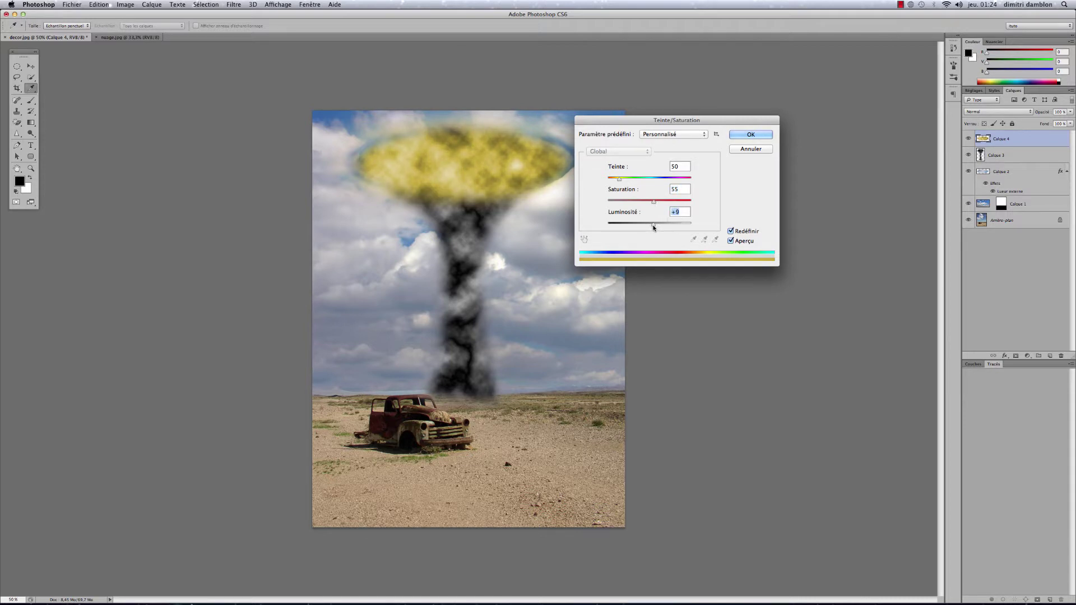
drag(653, 226, 652, 228)
click(751, 135)
key(m)
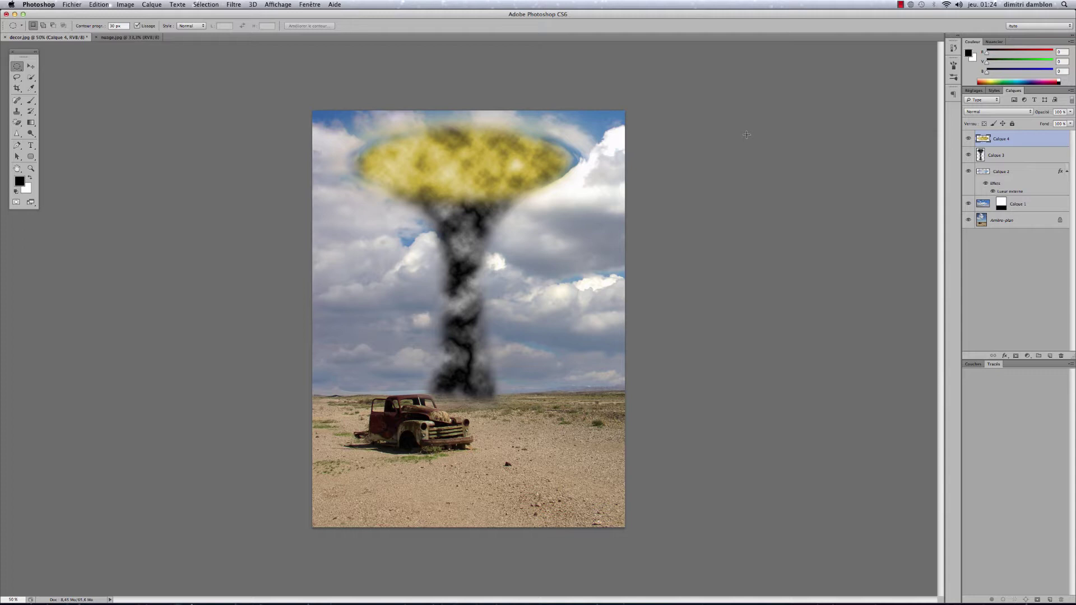
click(976, 112)
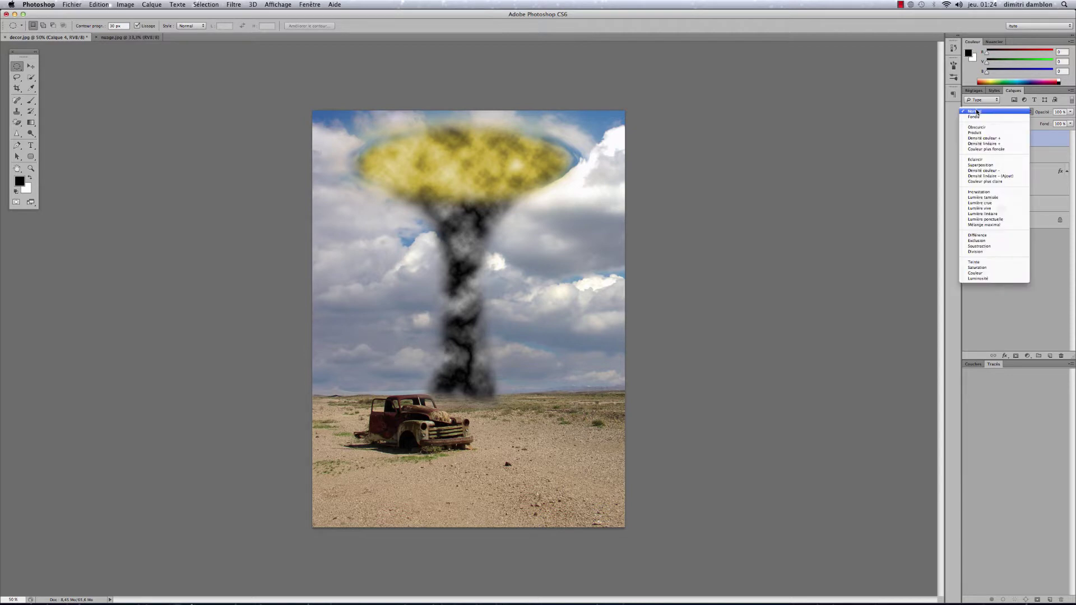
click(976, 262)
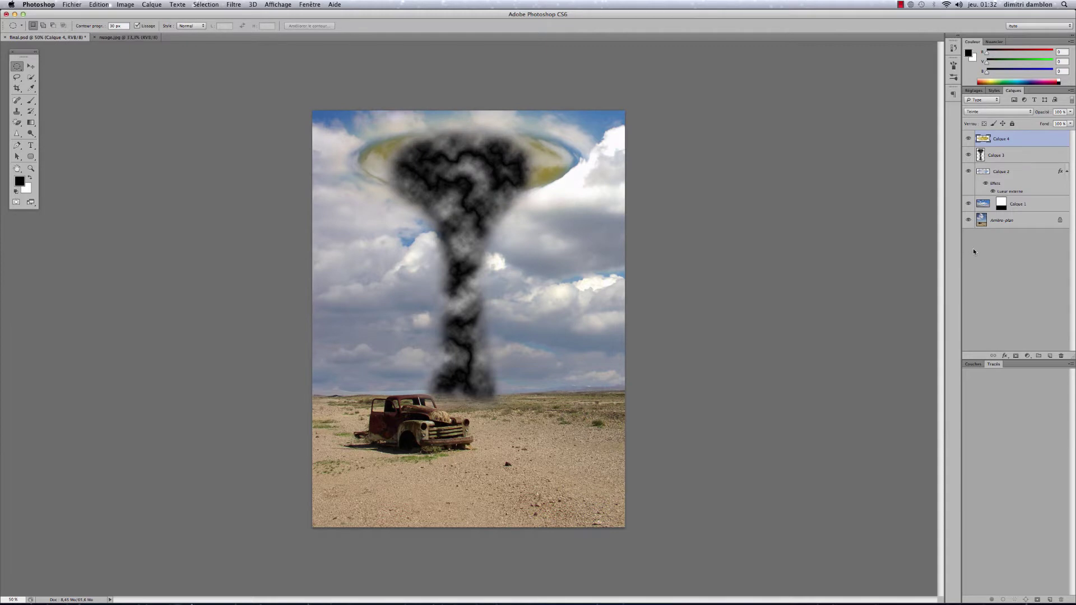
Add 15% Gaussian monochromatic noise to a new white-filled layer above Calque 4
click(1050, 357)
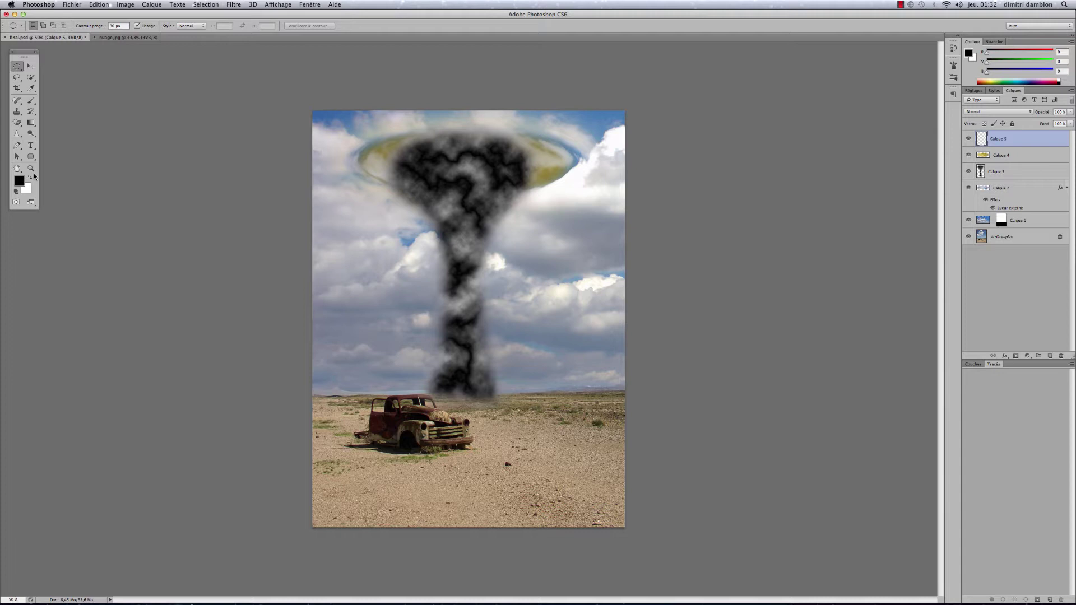
key(super+BackSpace)
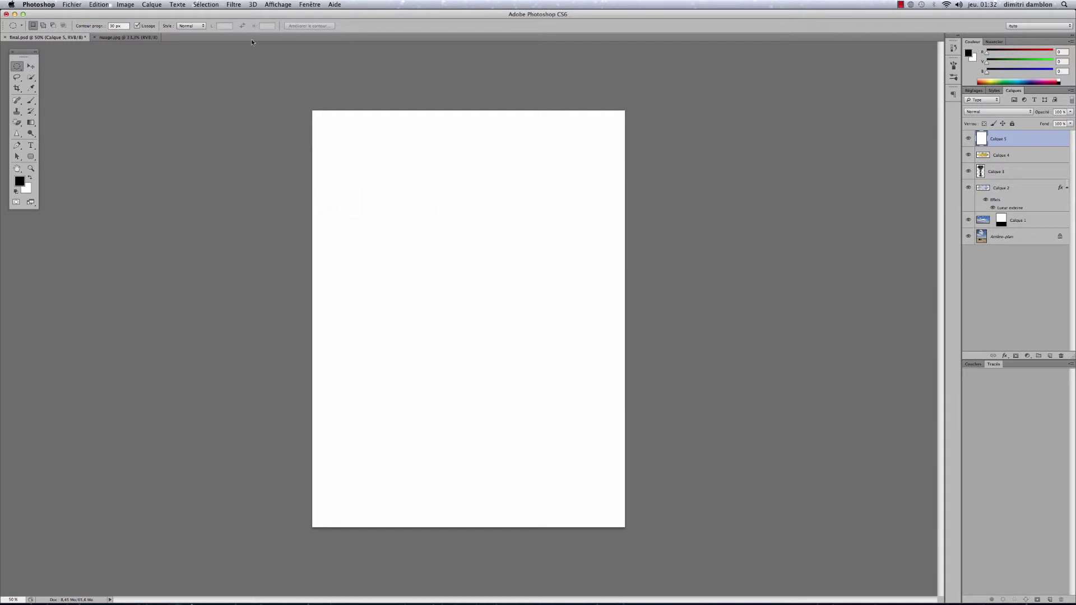
click(235, 5)
mouse_move(257, 112)
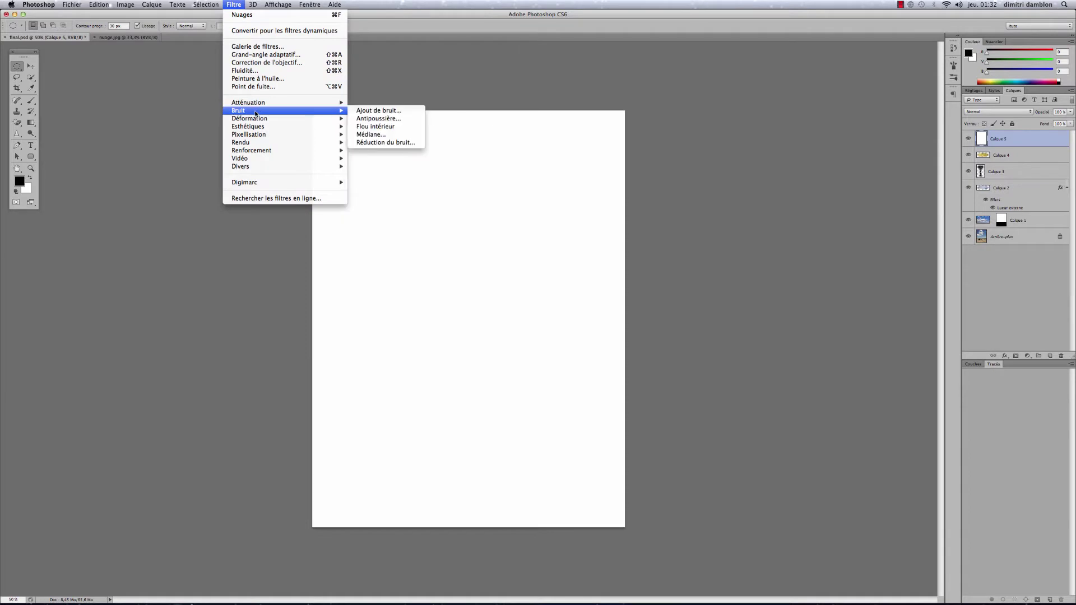
click(379, 111)
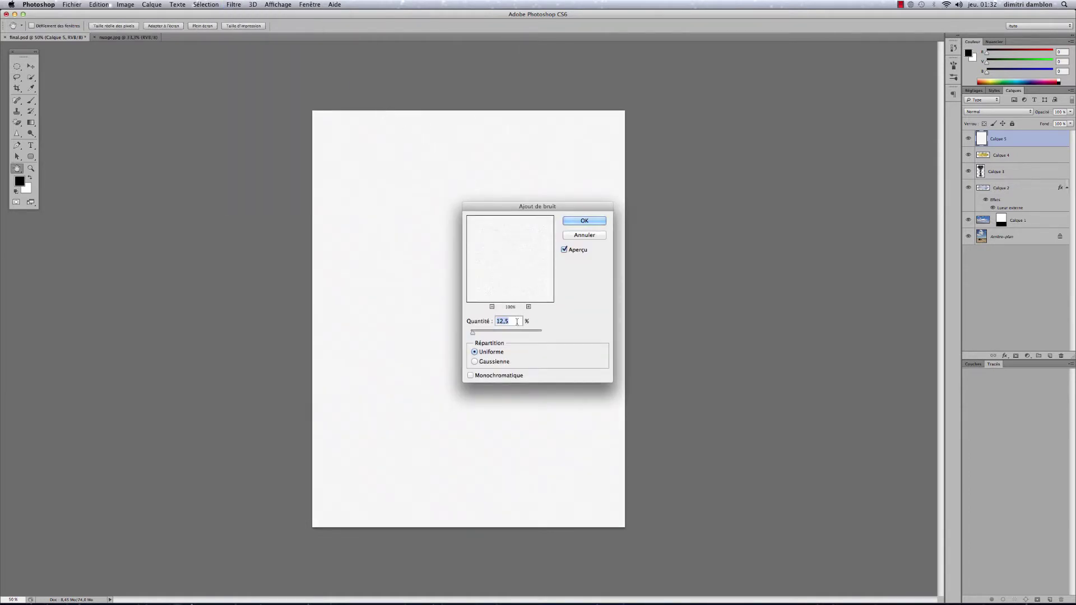
text(15)
click(476, 362)
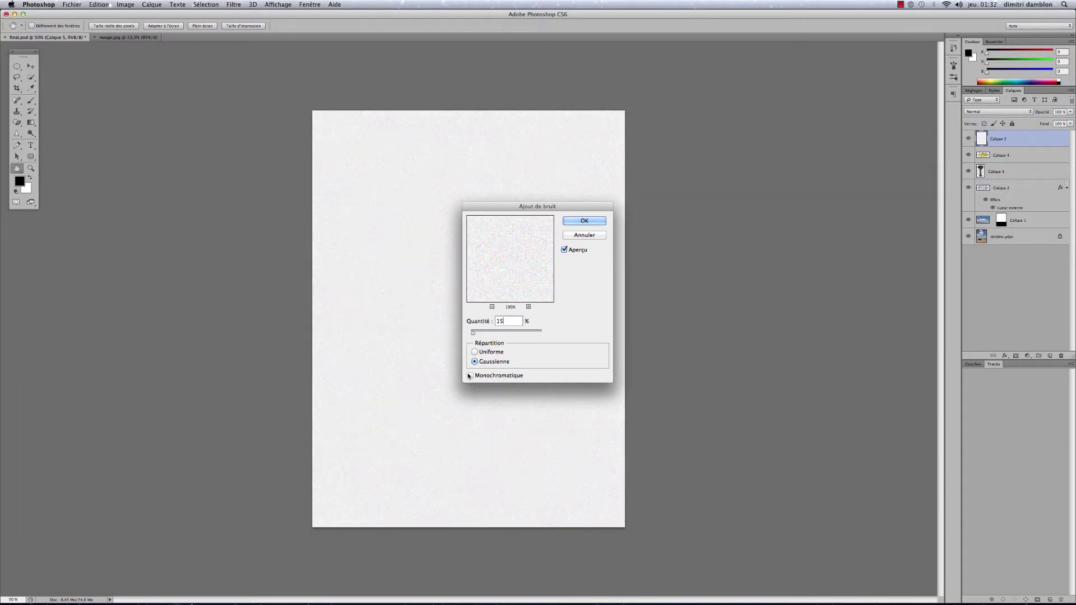
click(471, 375)
click(580, 221)
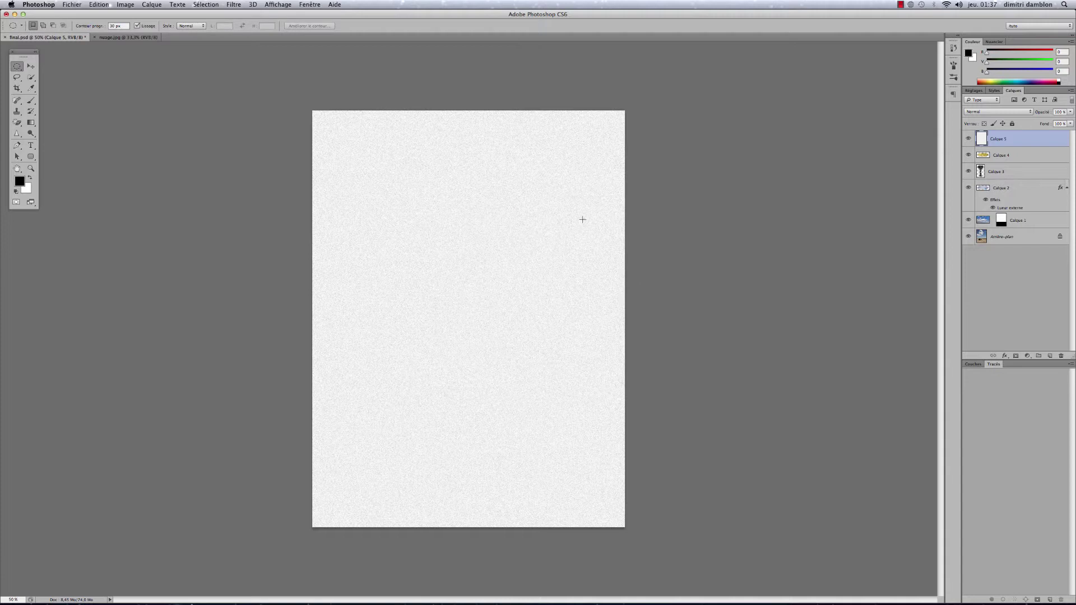
Apply a Threshold of 170 to the noise on Calque 5
click(132, 5)
mouse_move(137, 31)
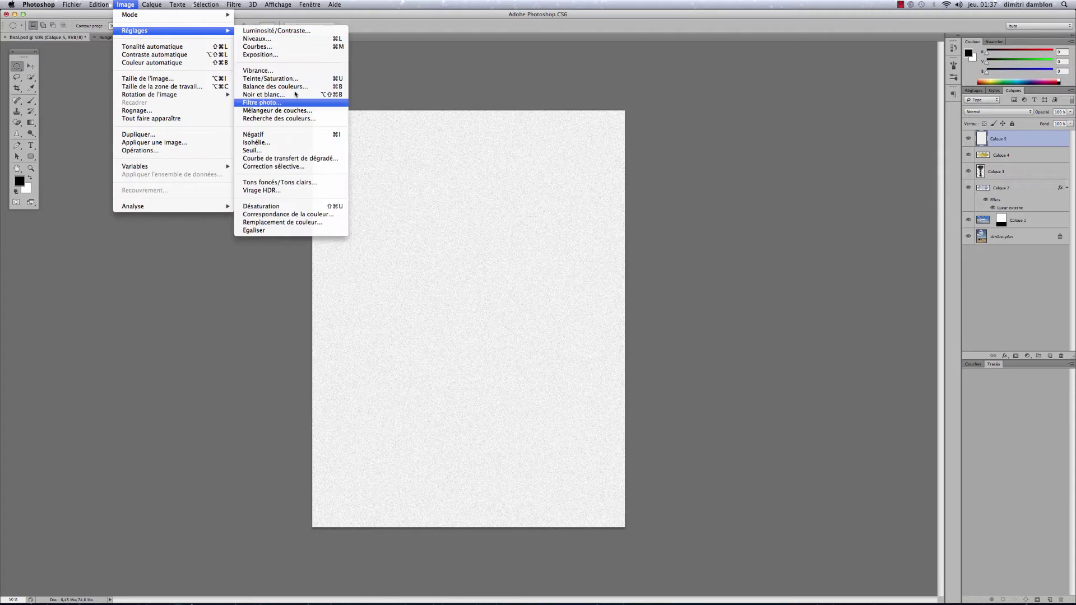
click(295, 150)
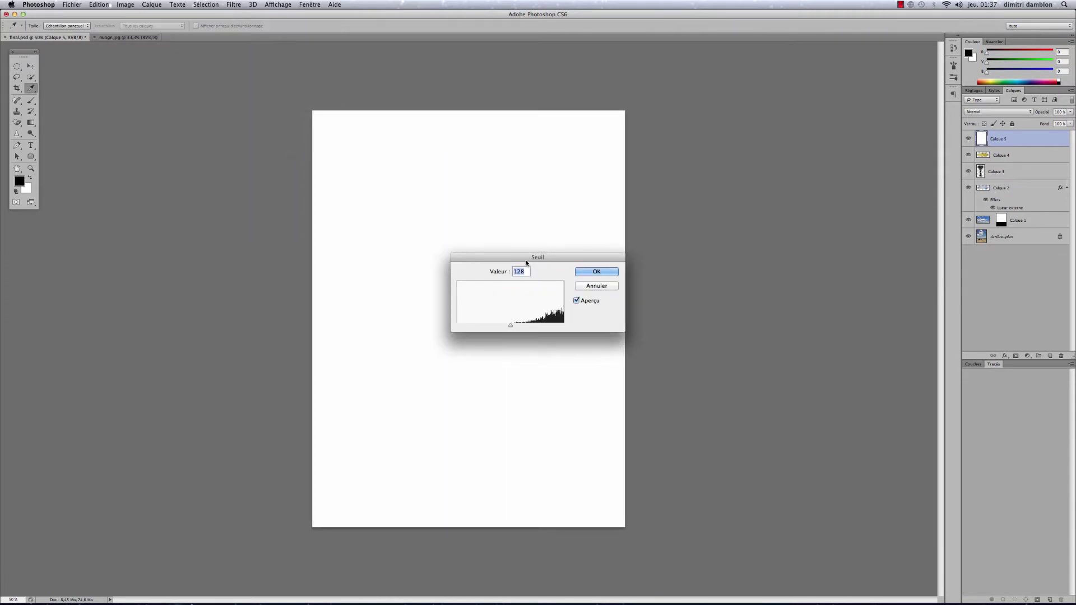
drag(526, 261, 529, 211)
drag(514, 275, 536, 279)
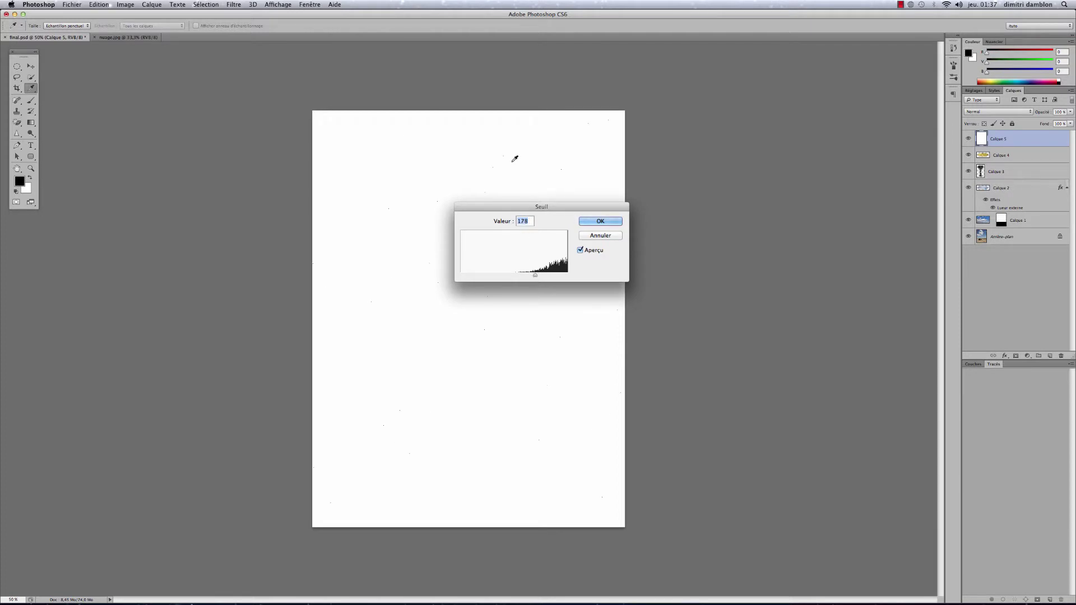
text(170)
click(588, 222)
key(m)
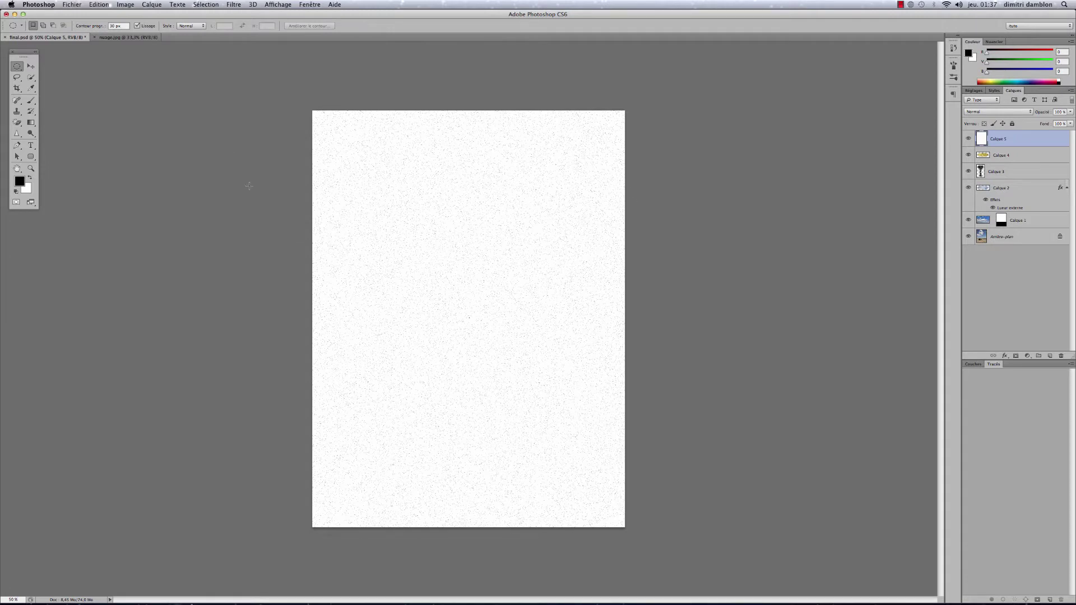
Motion-blur the specks on Calque 5 at a 90° angle over 400 pixels, and invert the layer's colors
click(234, 5)
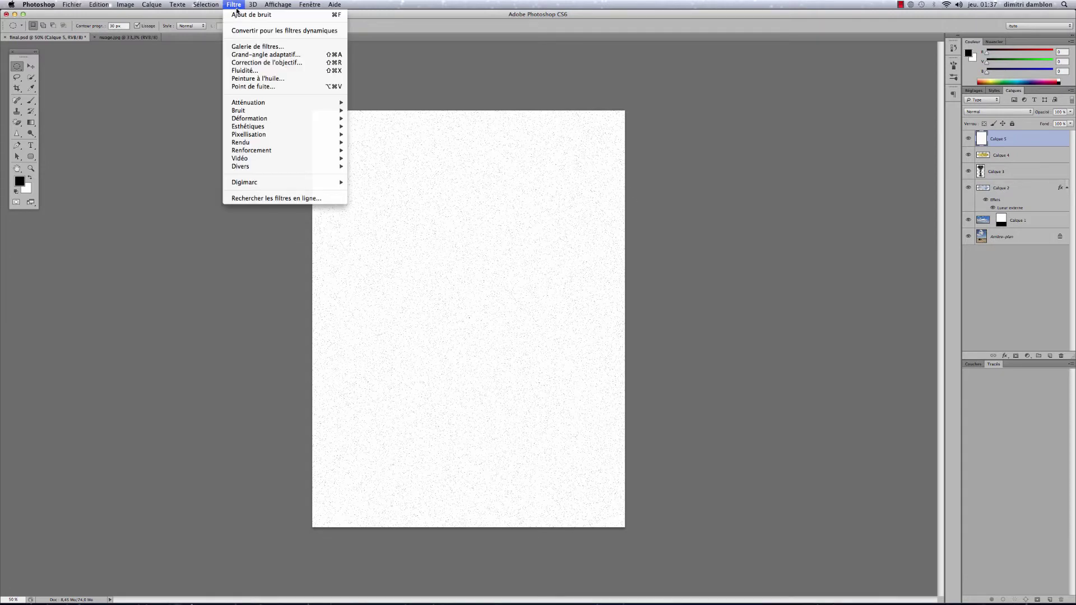
mouse_move(260, 105)
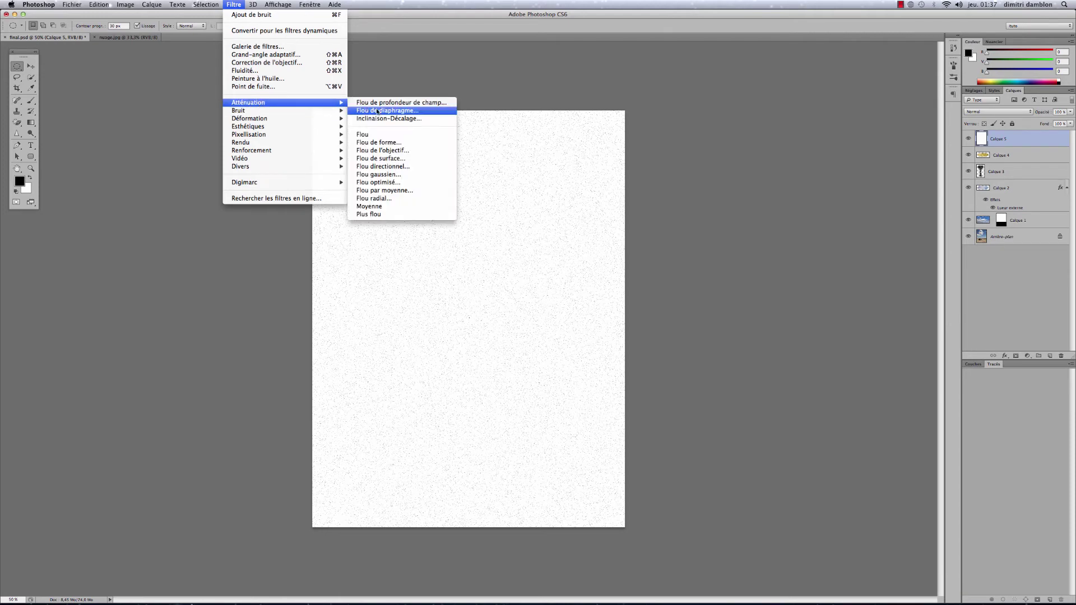
click(393, 168)
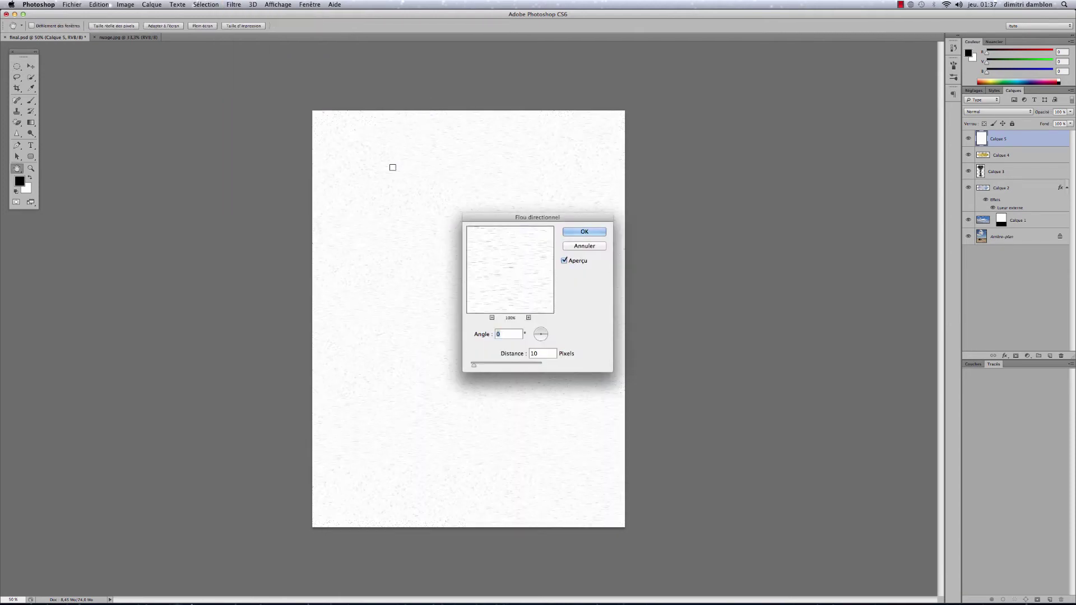
text(90)
drag(512, 335, 498, 366)
text(400)
click(584, 232)
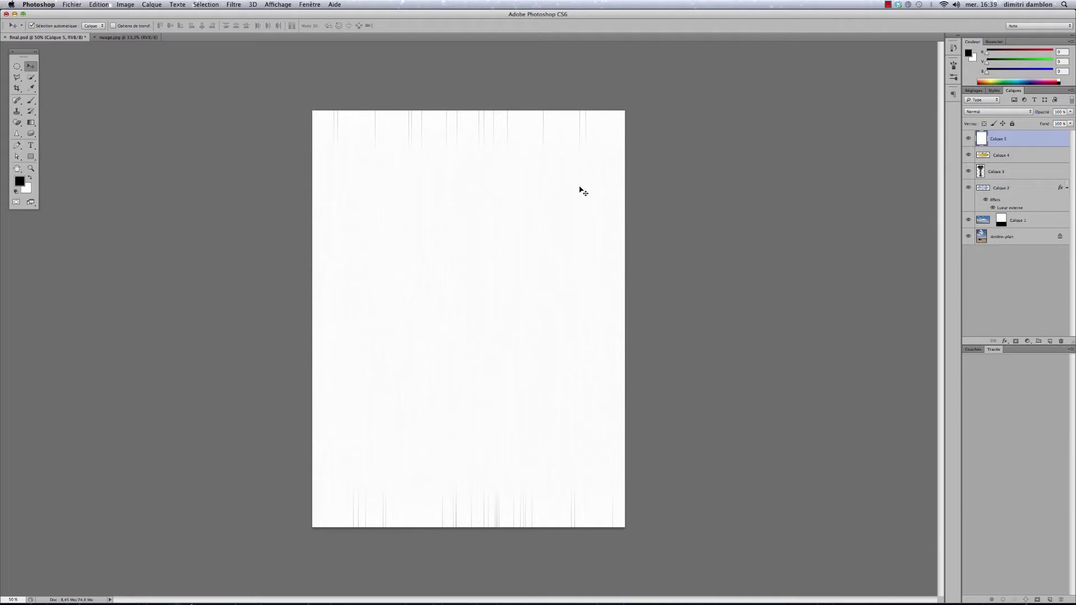
key(super+i)
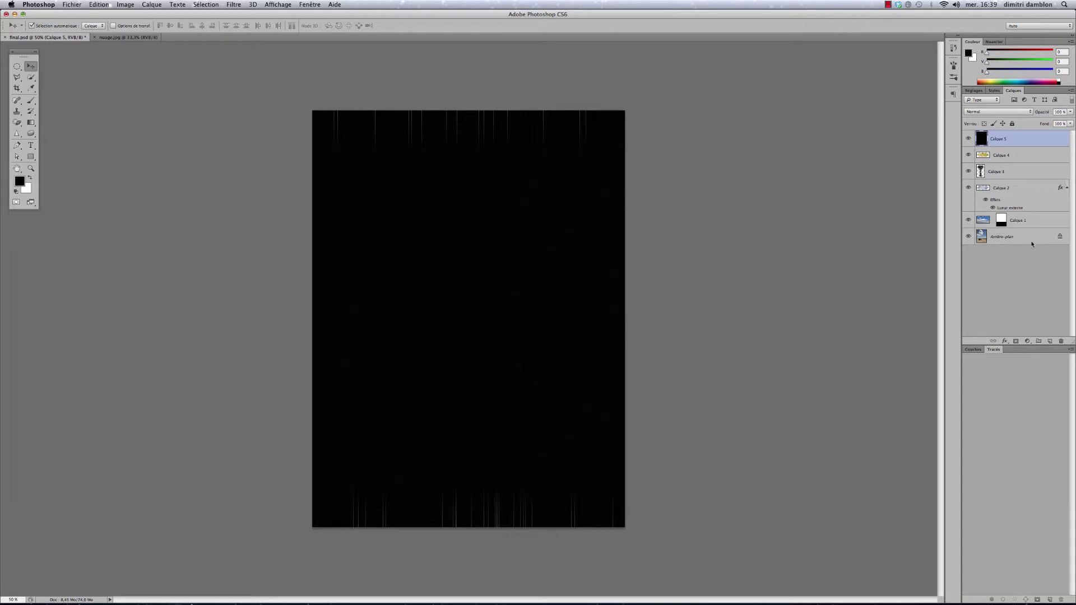
Add a linear black-to-white gradient fill layer at 90° above Calque 5, shifting the gradient upward on the canvas
click(1027, 341)
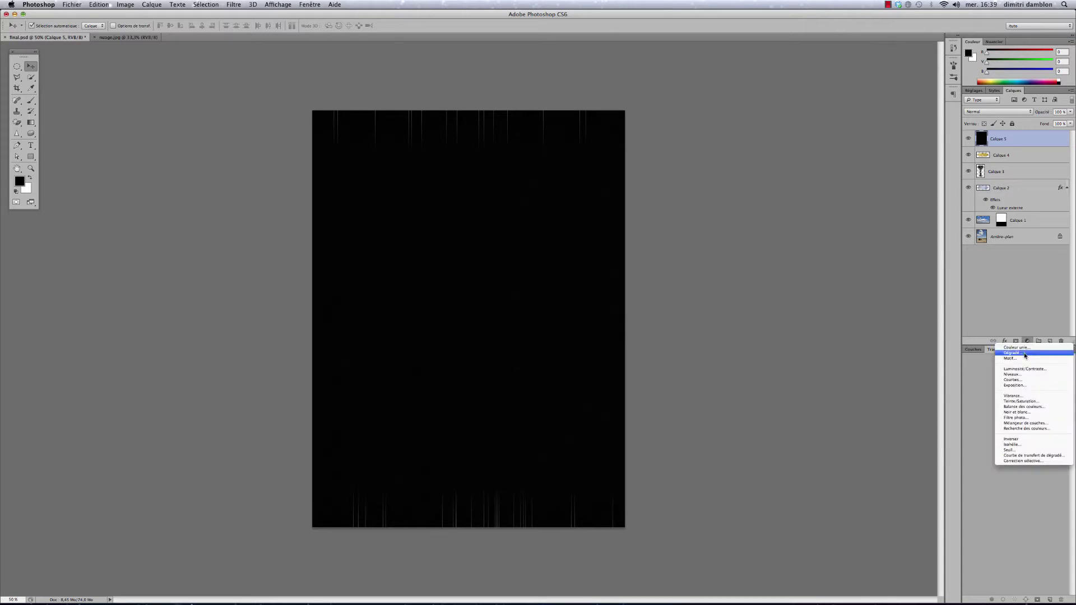
click(1024, 355)
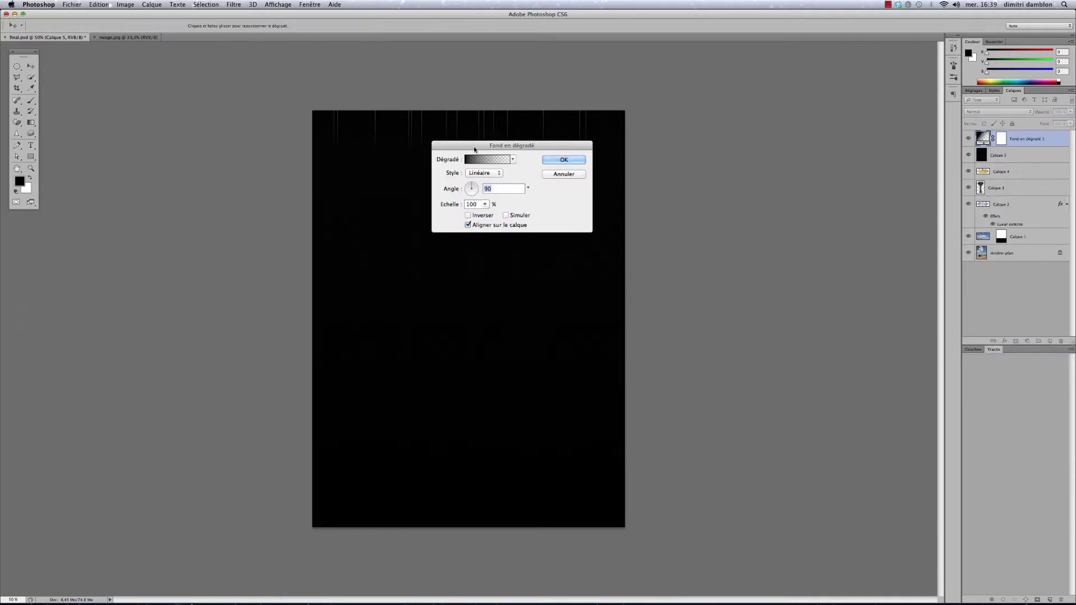
drag(474, 148, 469, 147)
click(508, 158)
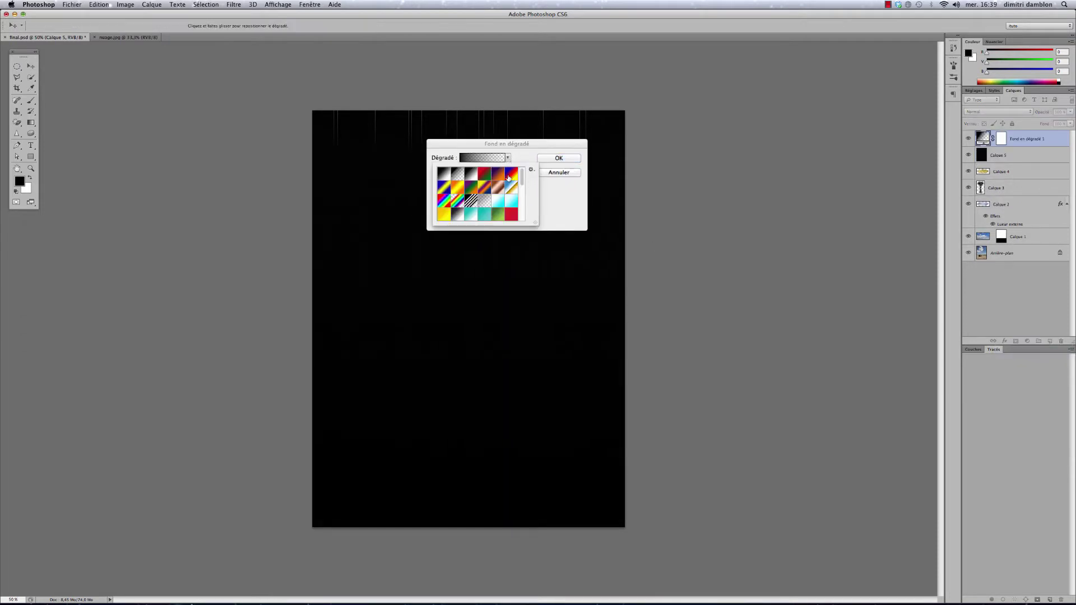
click(471, 175)
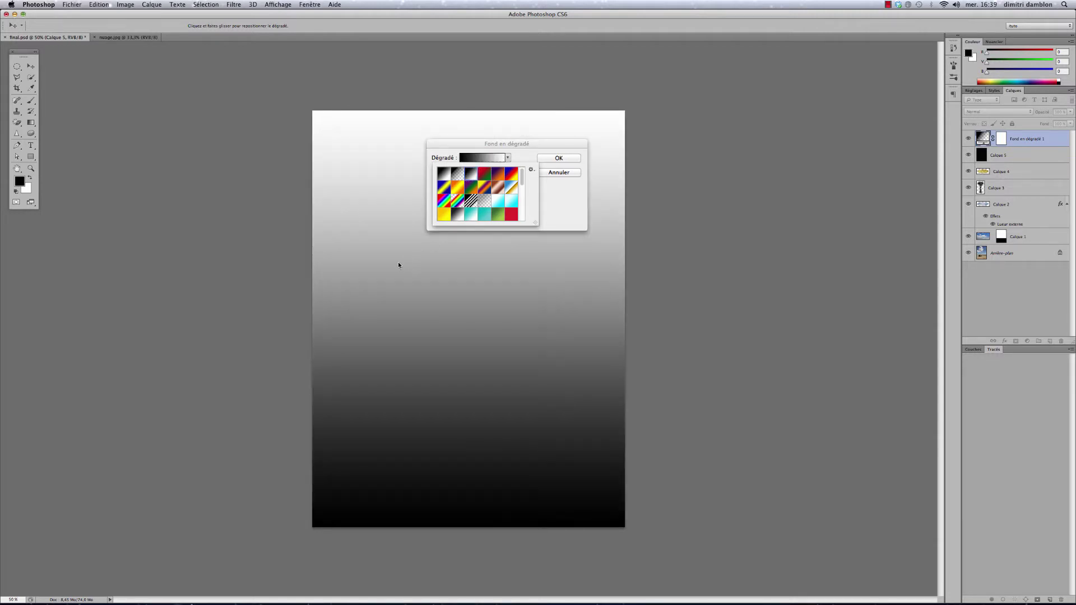
click(390, 291)
drag(387, 277, 399, 172)
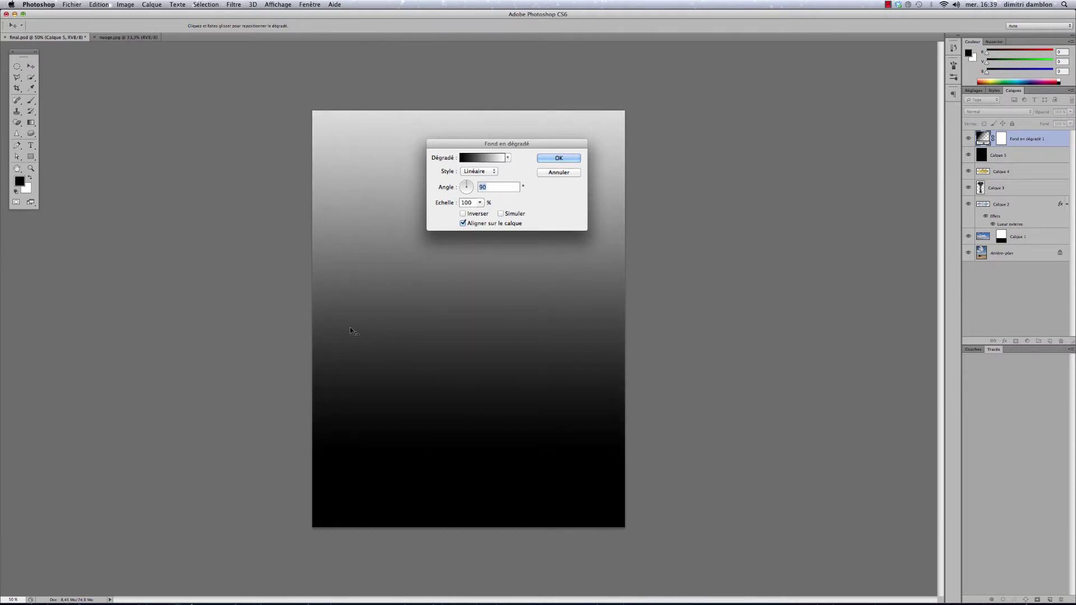
click(548, 159)
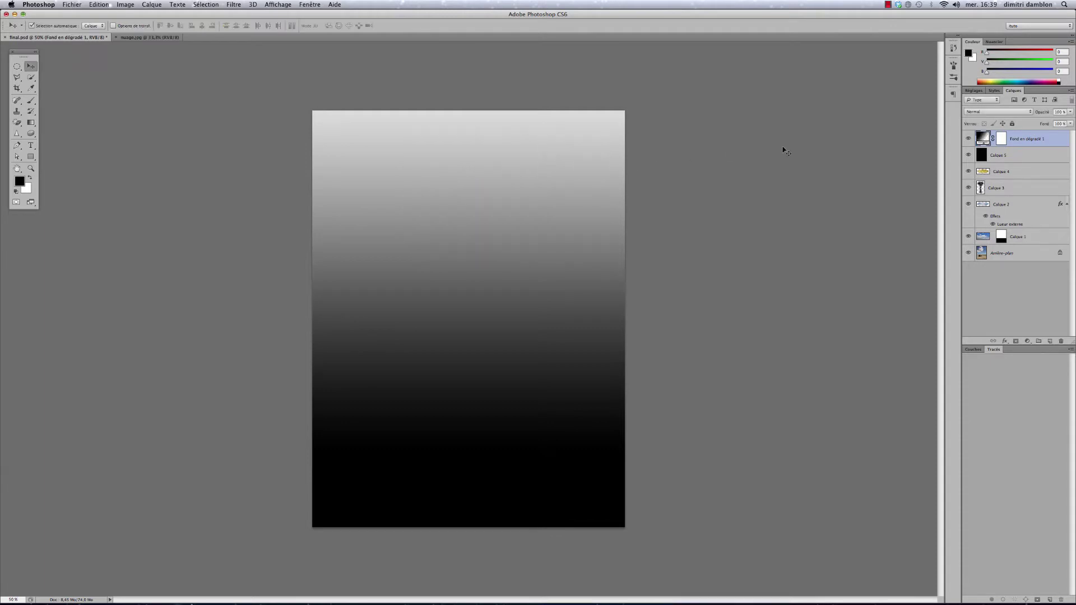
Blend the gradient fill in Densité linéaire - (Ajout) (Linear Dodge) mode and merge it down into Calque 5
click(982, 113)
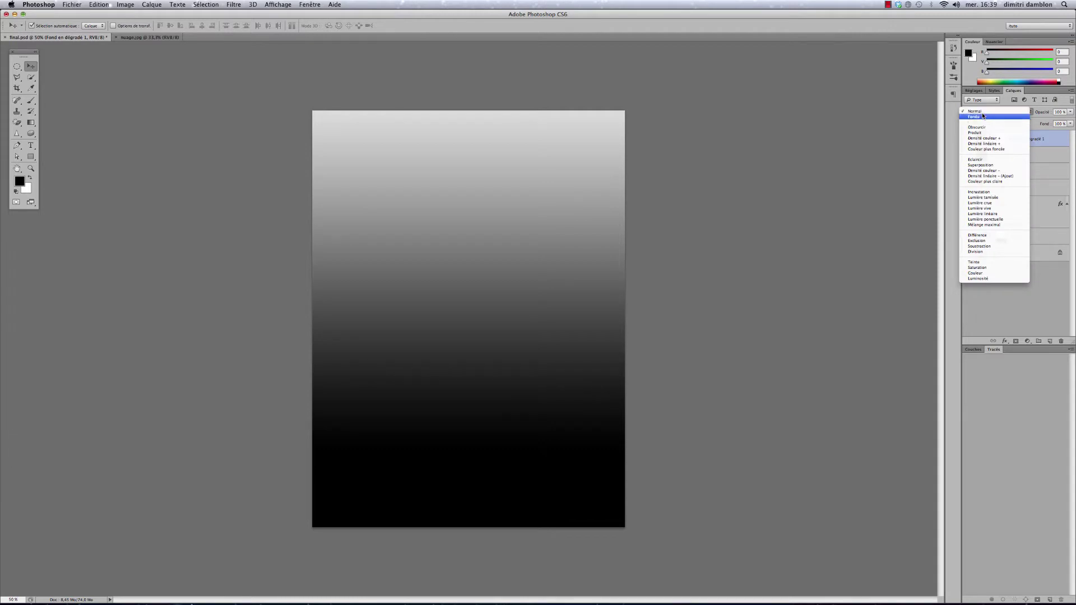
click(1009, 180)
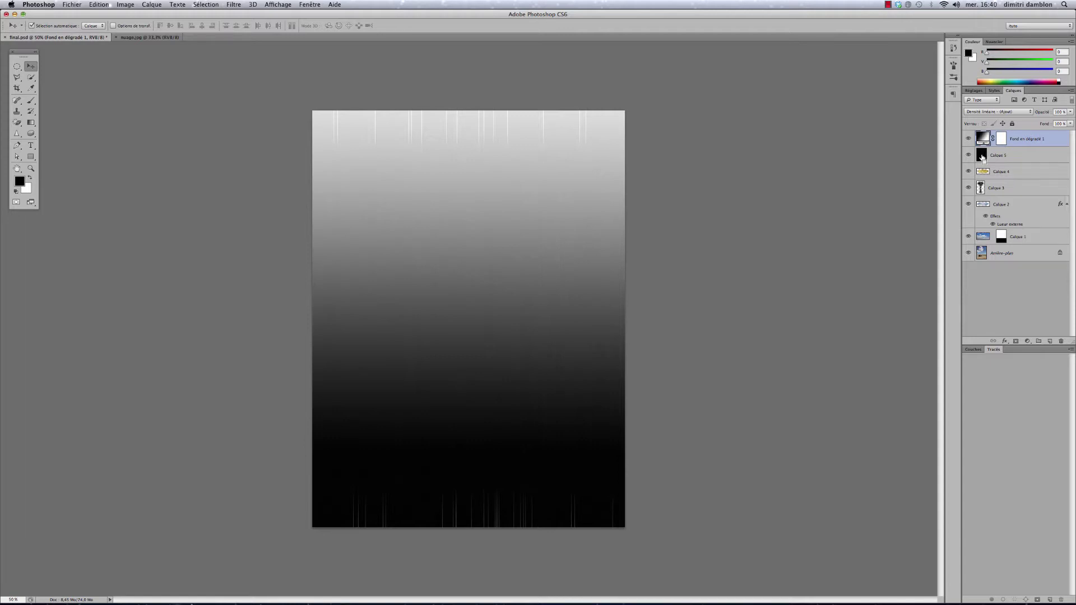
key(super+e)
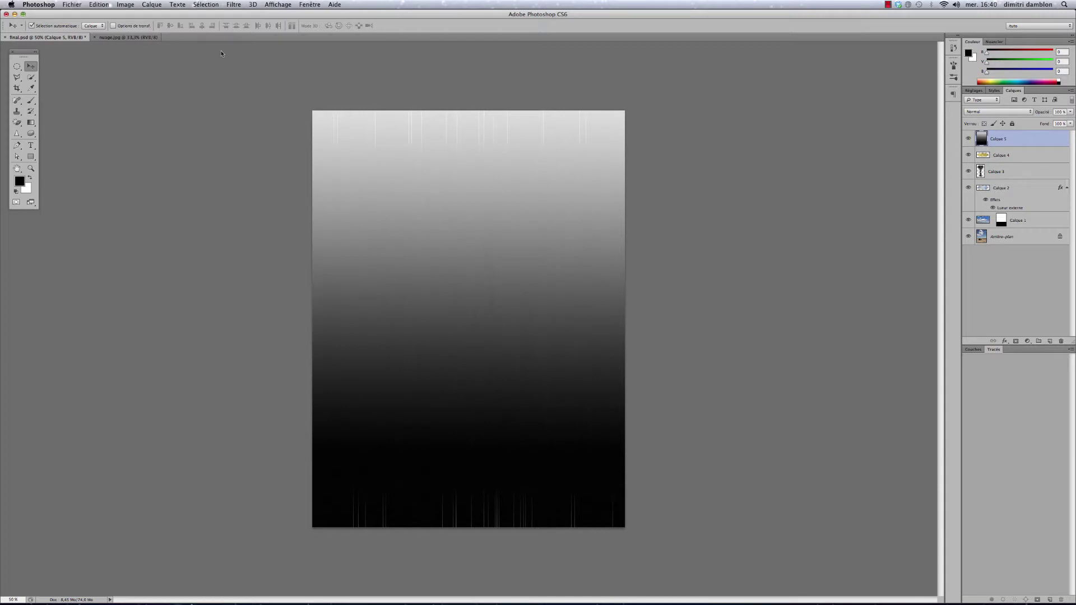
Apply Coordonnées polaires (Rectangulaire en polaire) to Calque 5 and set its blend mode to Densité linéaire - (Ajout)
click(233, 5)
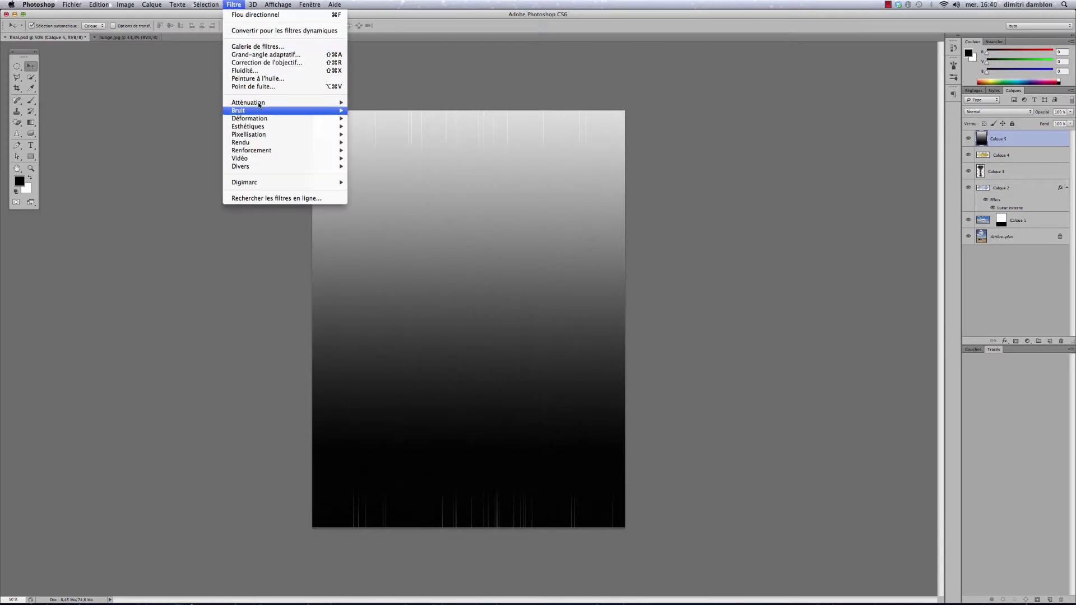
mouse_move(267, 120)
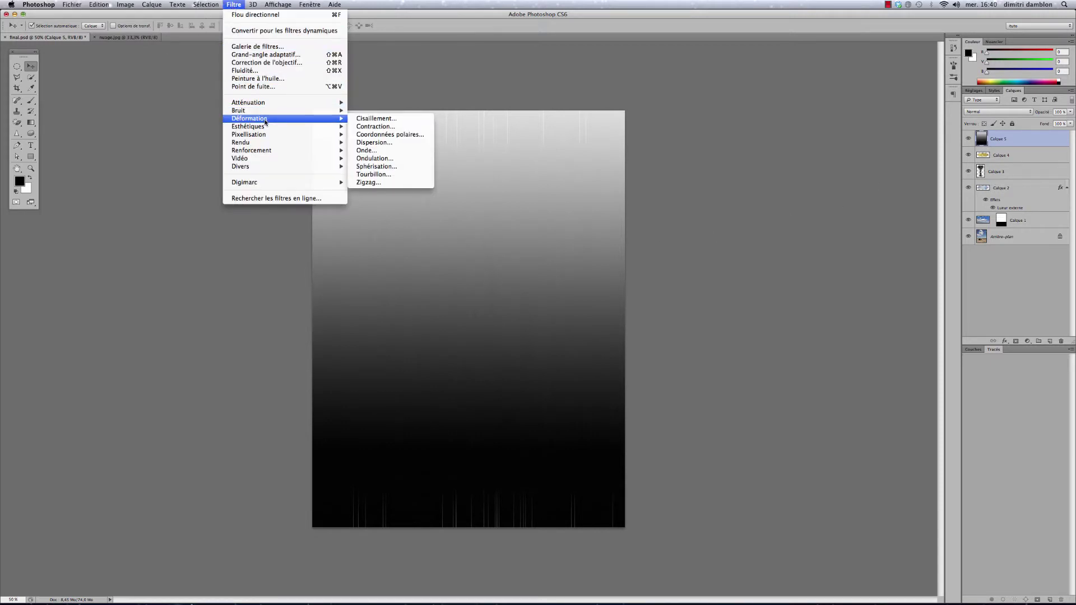
click(376, 137)
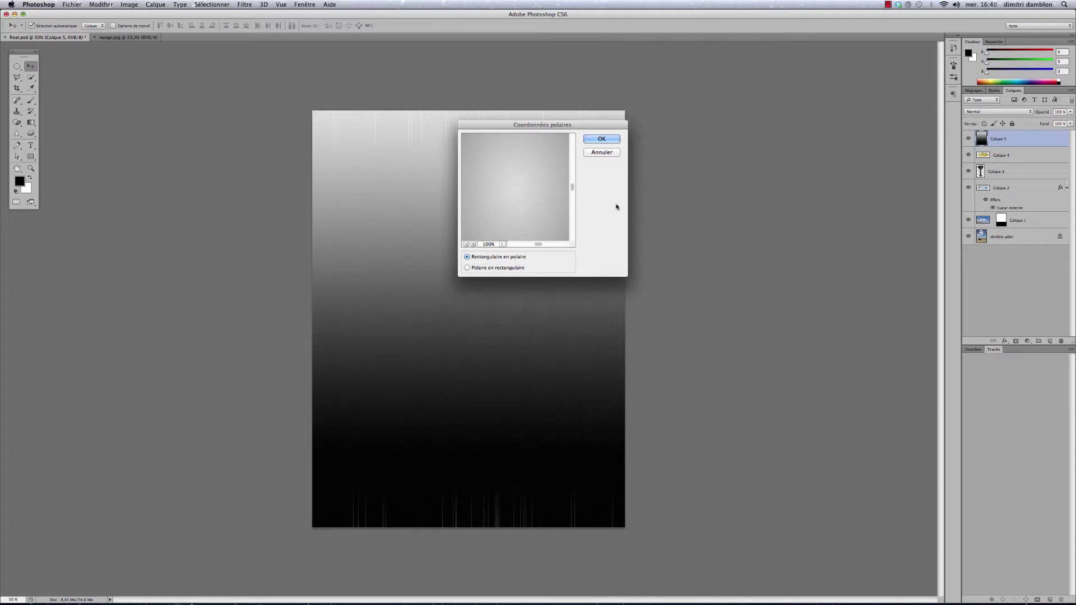
click(600, 140)
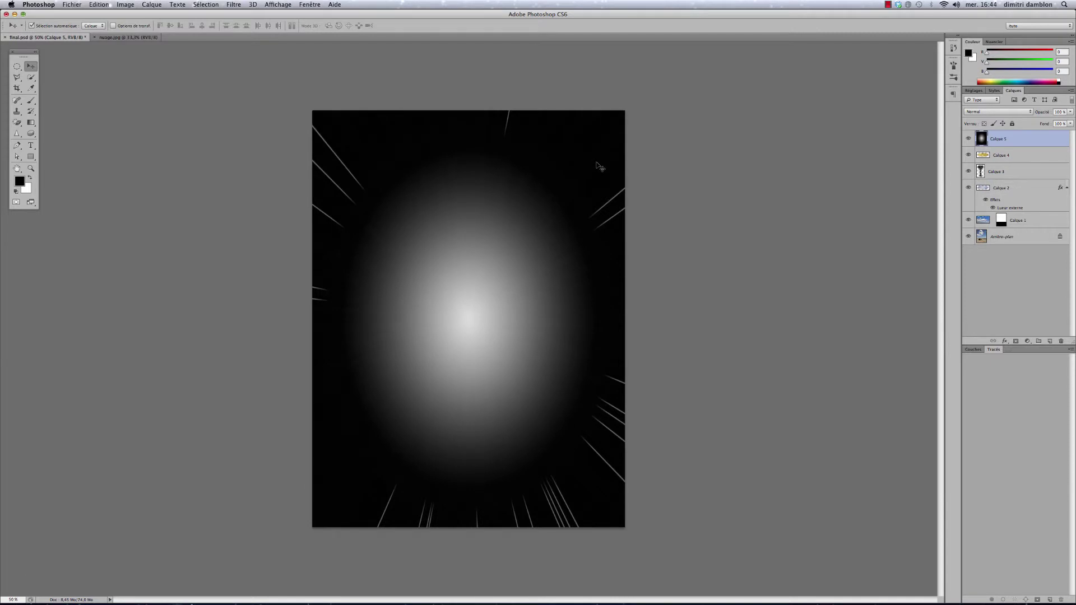
click(987, 112)
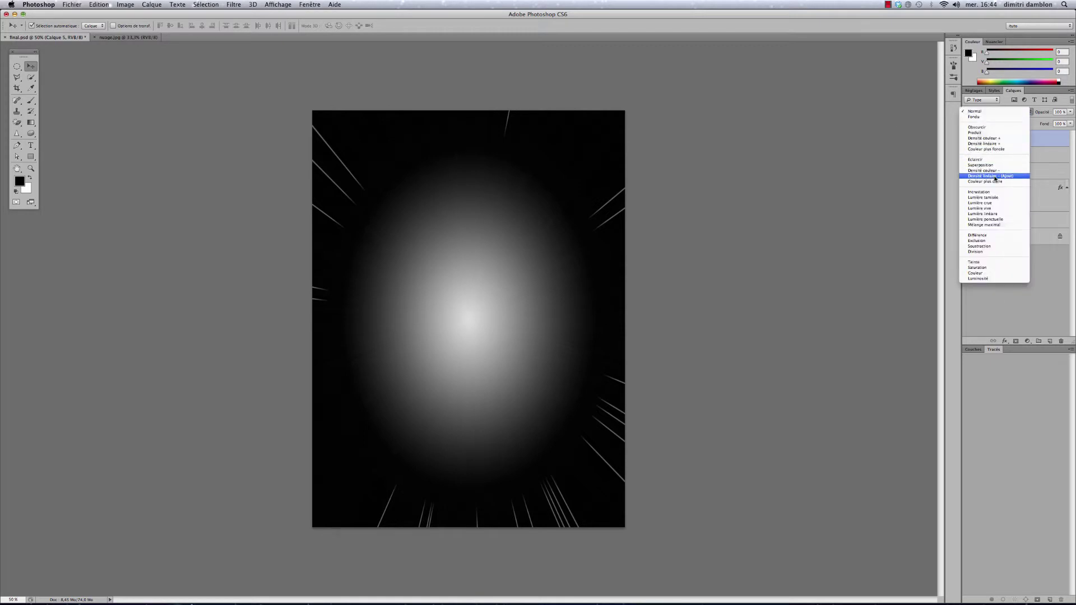
click(996, 177)
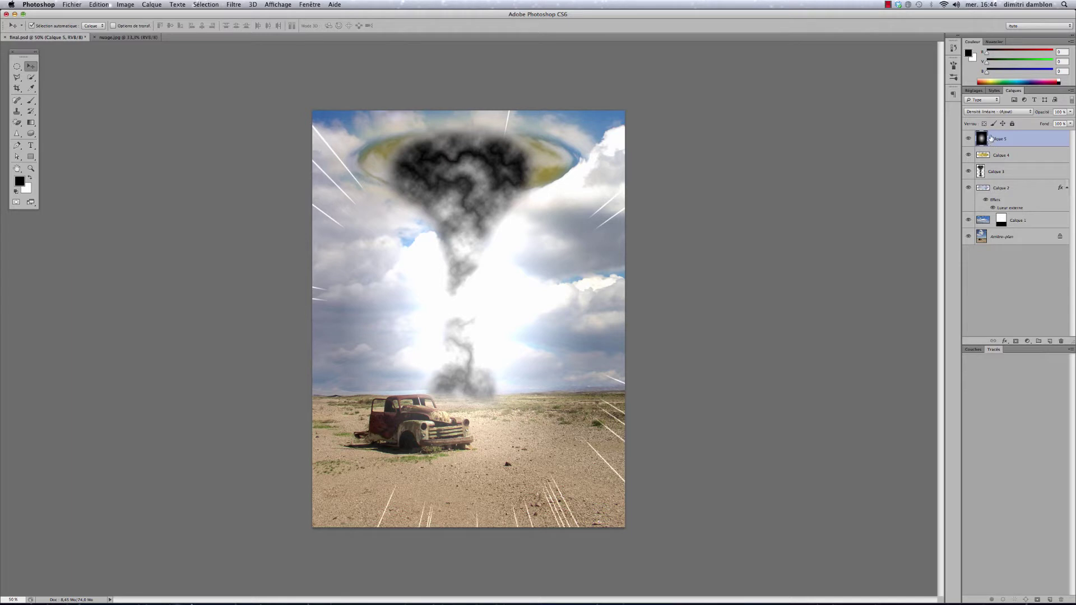
Colorize Calque 5 with a Teinte/Saturation adjustment using Redéfinir, hue 35 and saturation 50
click(127, 5)
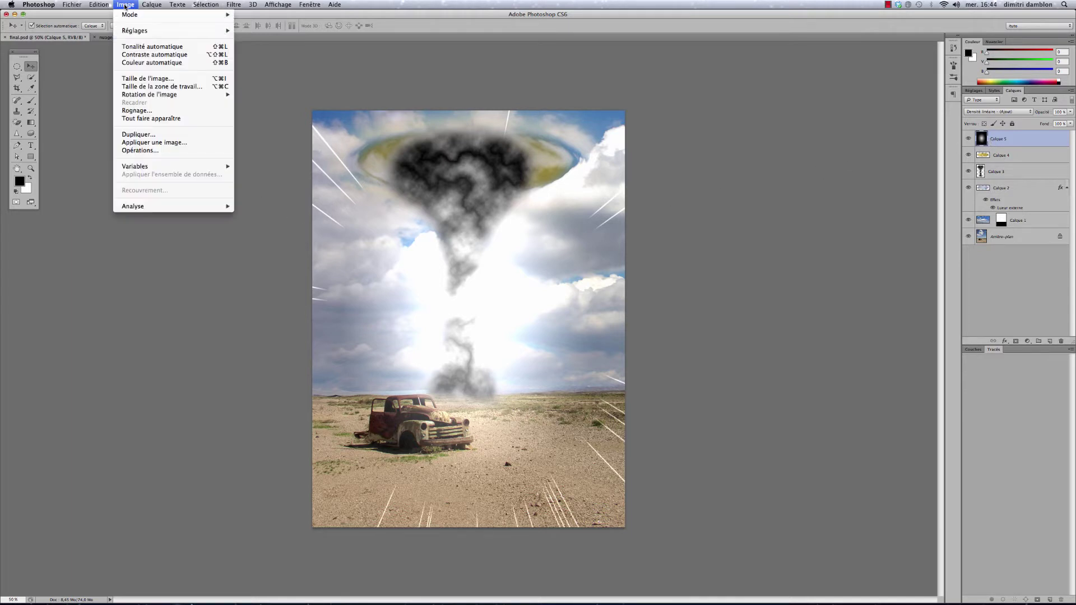
mouse_move(137, 31)
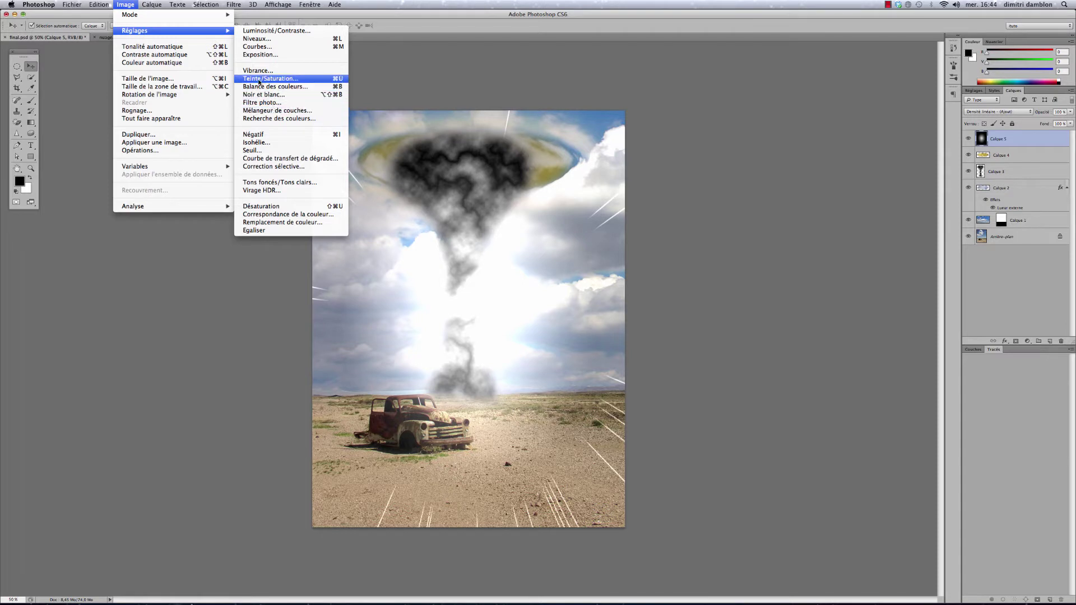
click(309, 82)
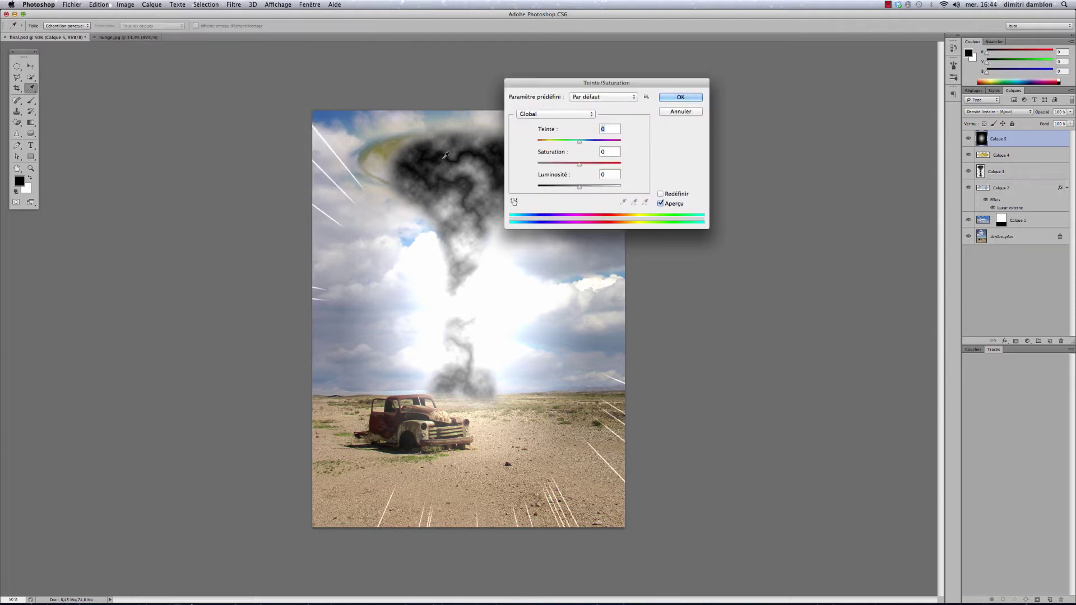
mouse_move(566, 84)
mouse_down()
mouse_move(547, 78)
mouse_move(553, 84)
mouse_up()
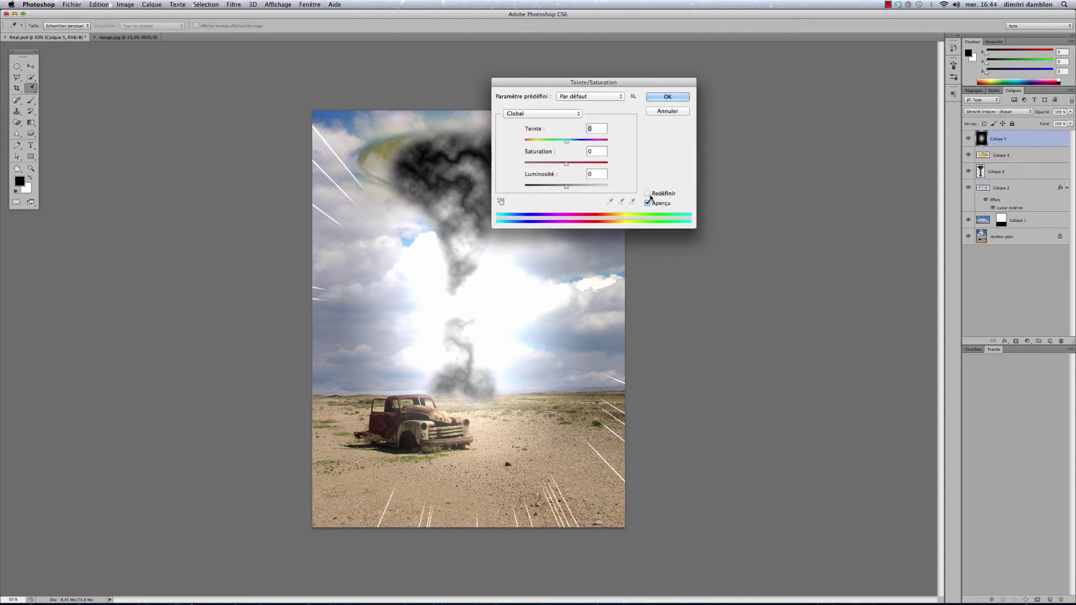
click(648, 193)
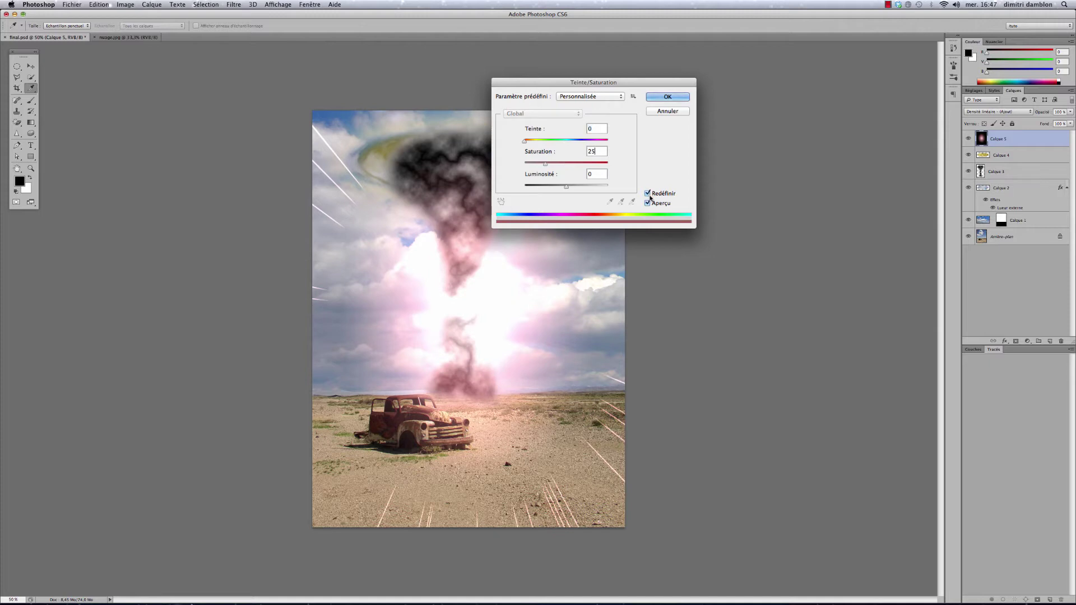
double_click(590, 128)
text(35)
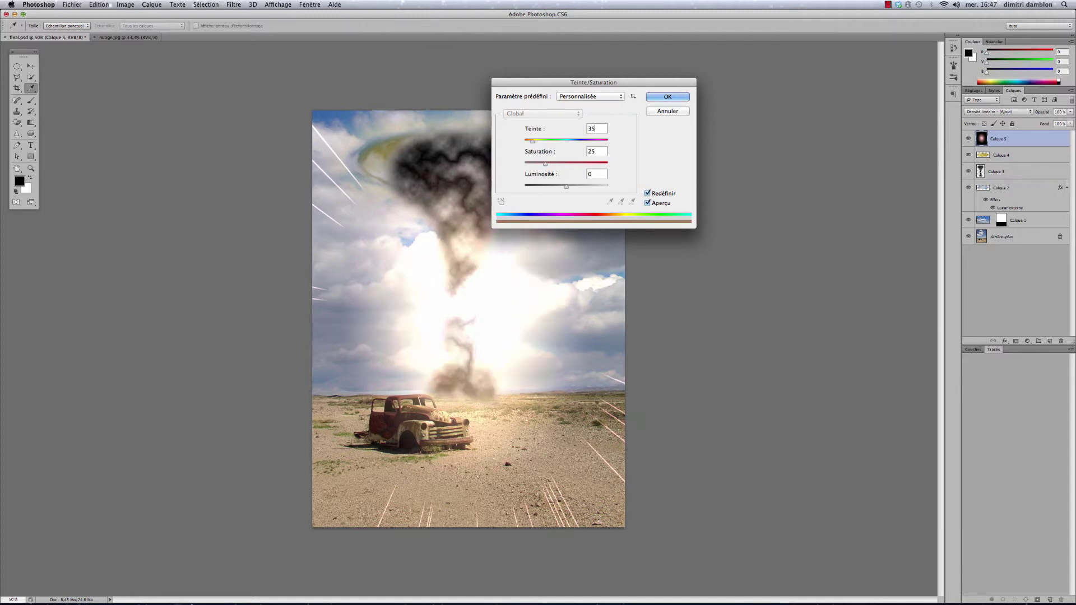
double_click(595, 151)
text(50)
click(665, 98)
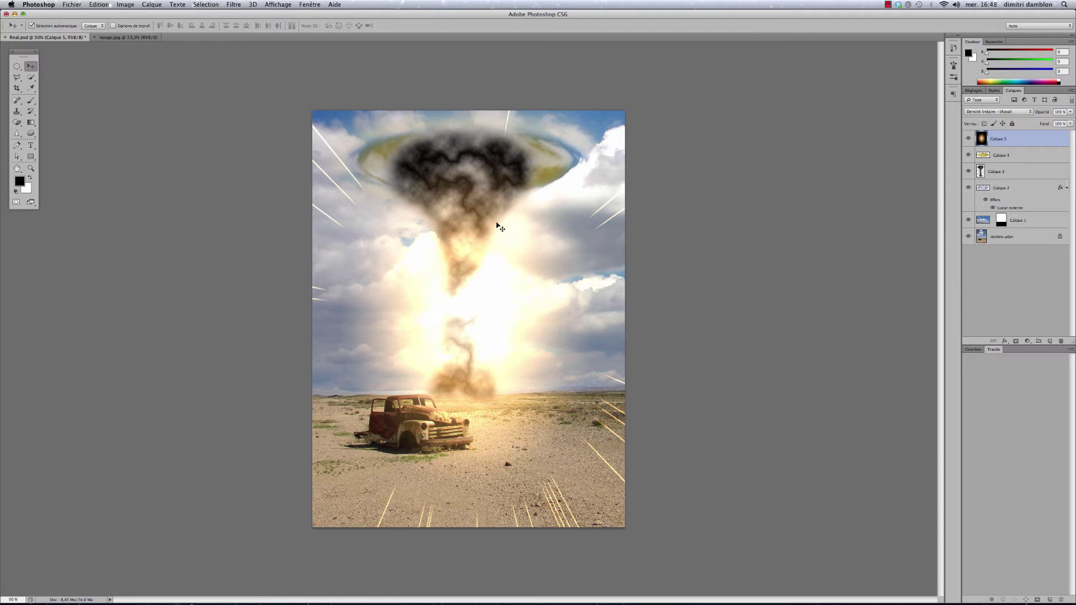
Duplicate Calque 5 and set the copy's blend mode to Incrustation
key(super+j)
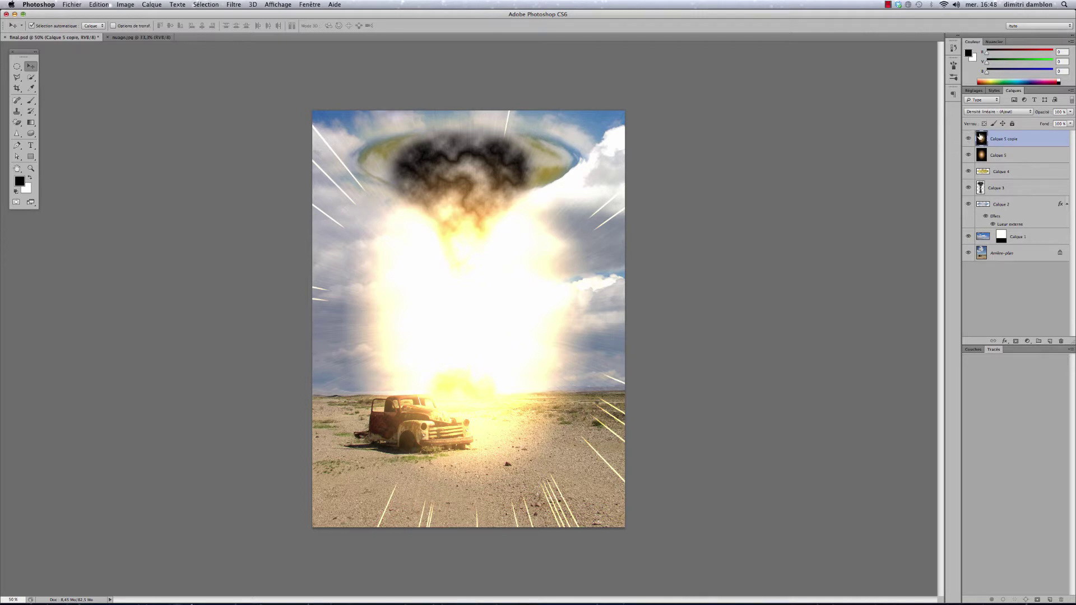
click(974, 114)
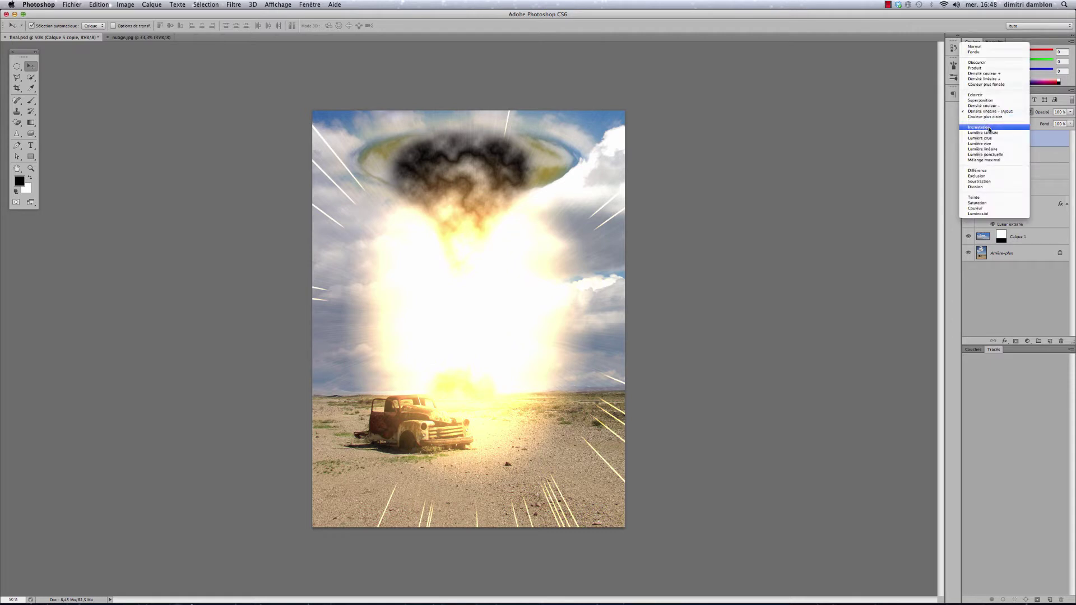
click(991, 129)
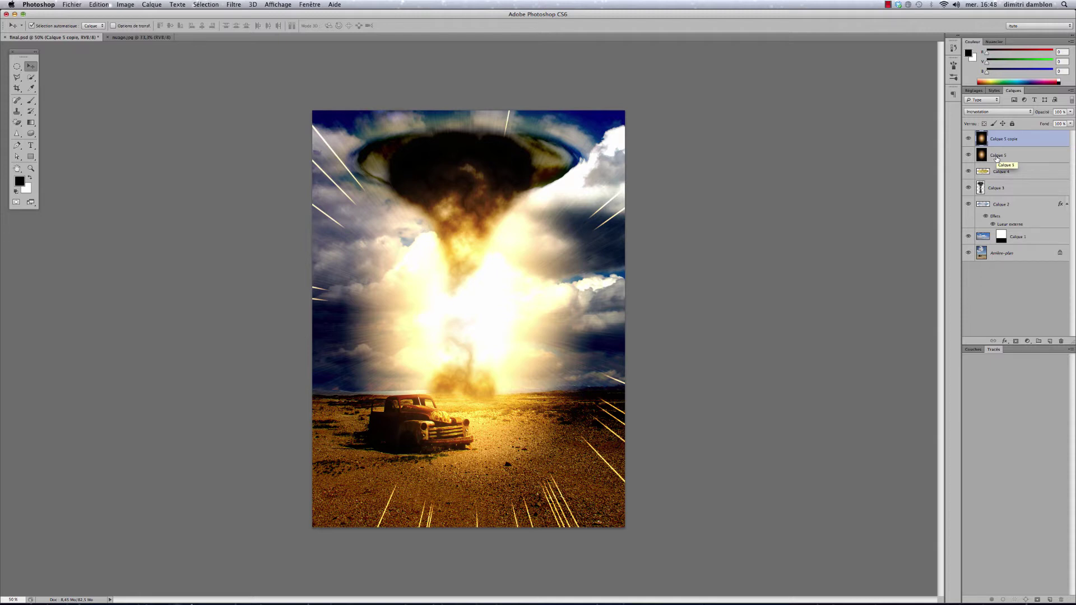
Stretch Calque 5 and its copy together upward past the canvas's upper edge, to about 123% height
shift+click(997, 158)
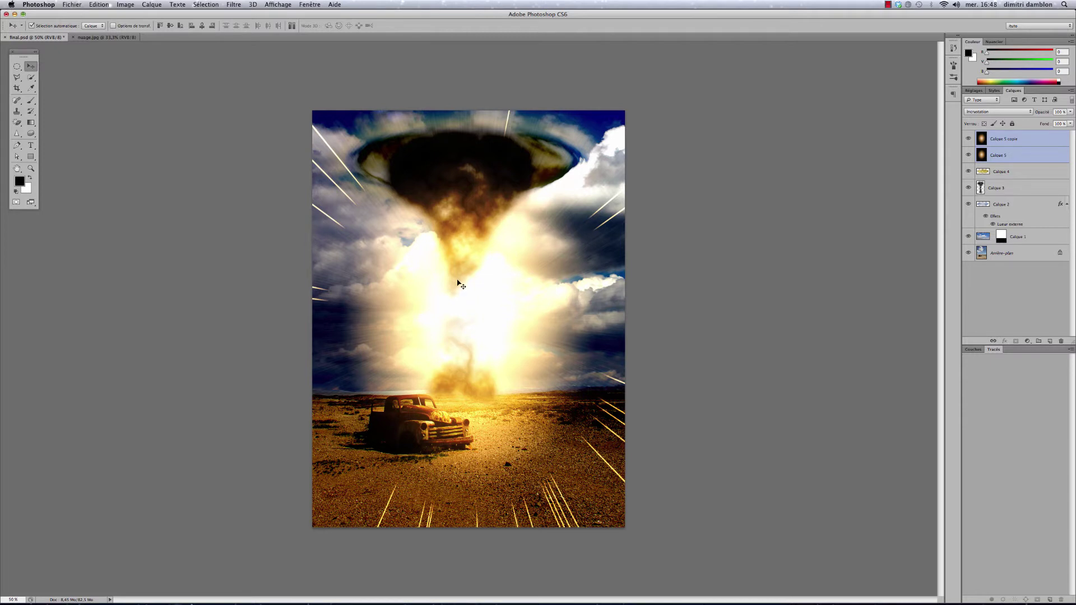
key(super+t)
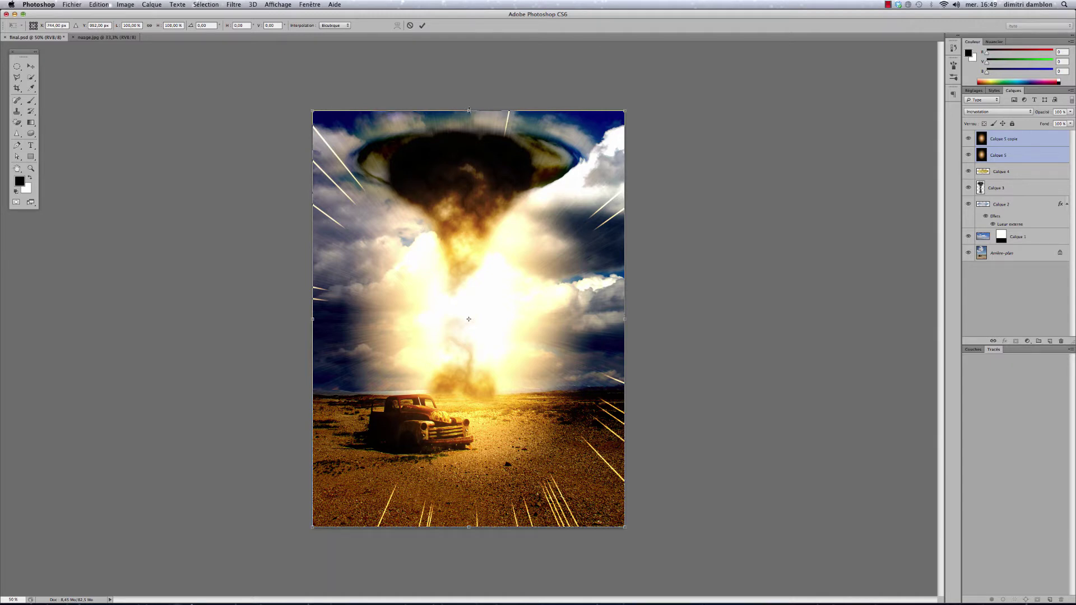
drag(469, 110, 467, 16)
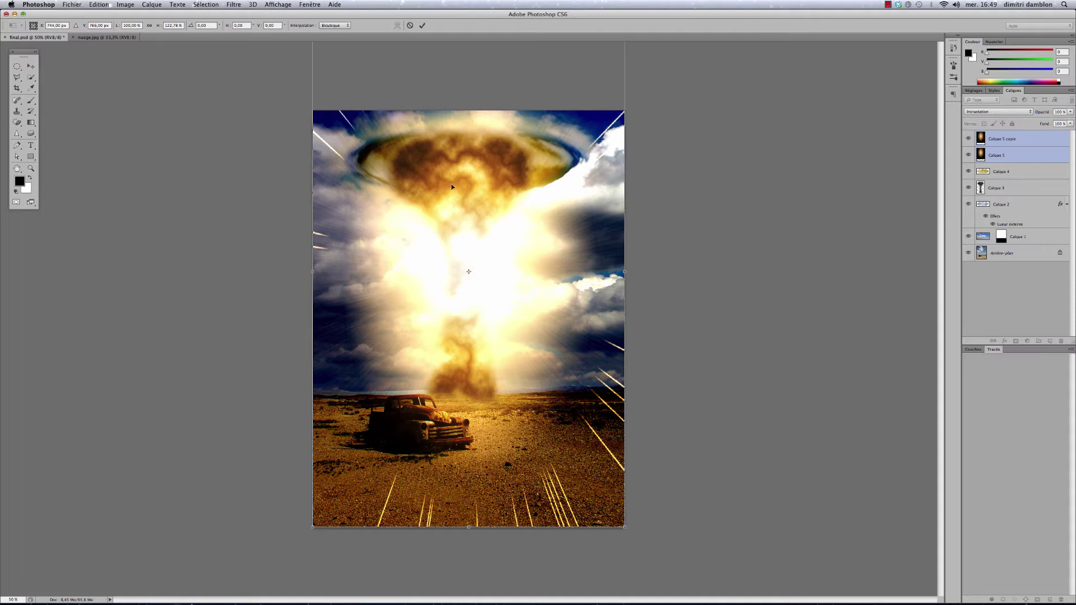
click(423, 26)
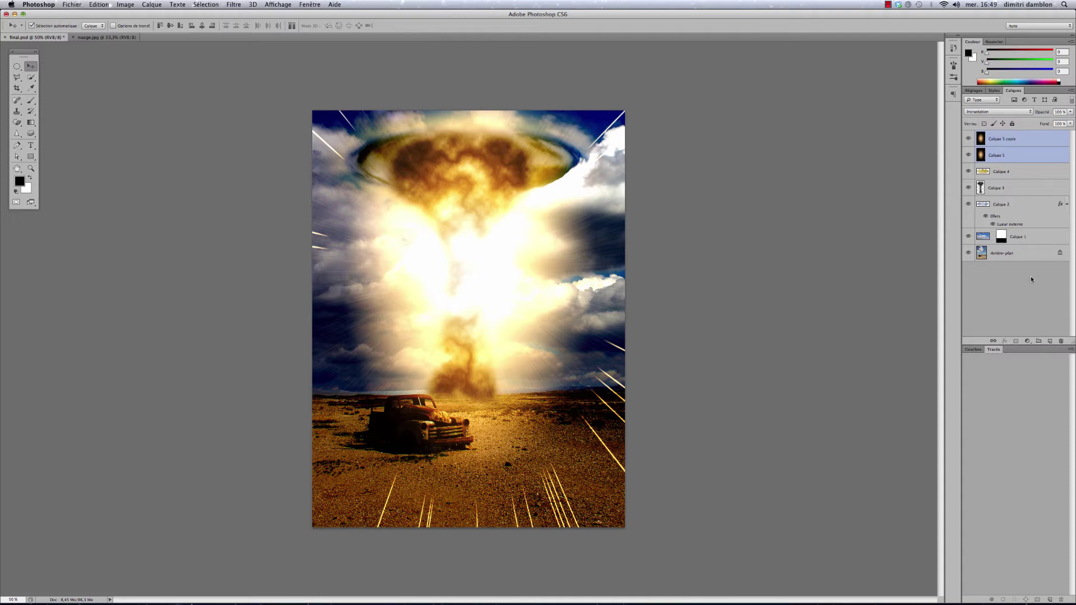
Add a linear violet-to-orange gradient fill layer at 90° above all layers and blend it in Lumière tamisée mode
click(1027, 341)
click(1028, 354)
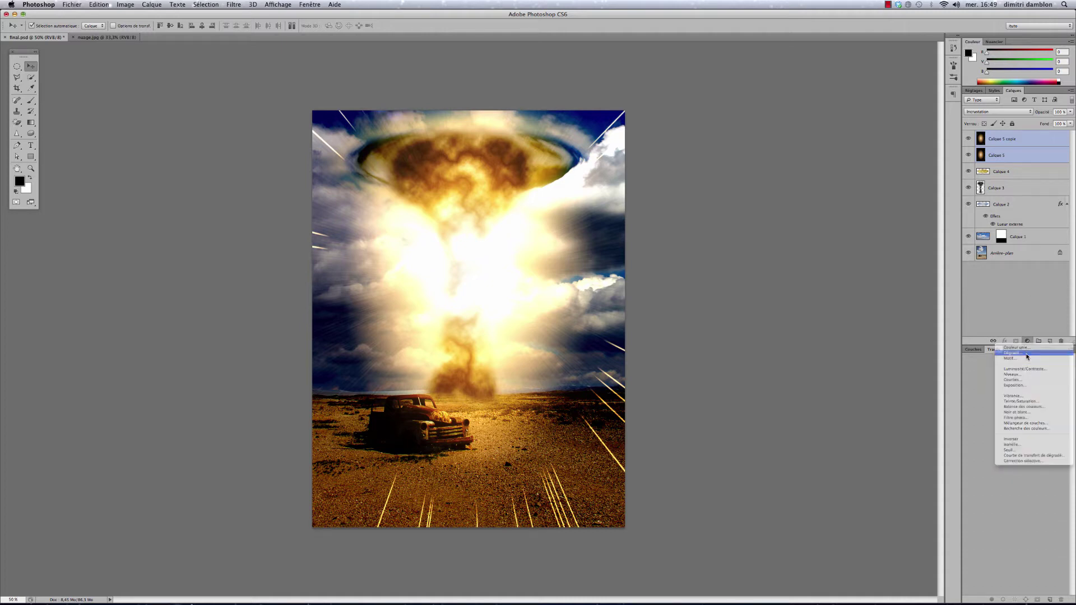
drag(487, 144, 521, 118)
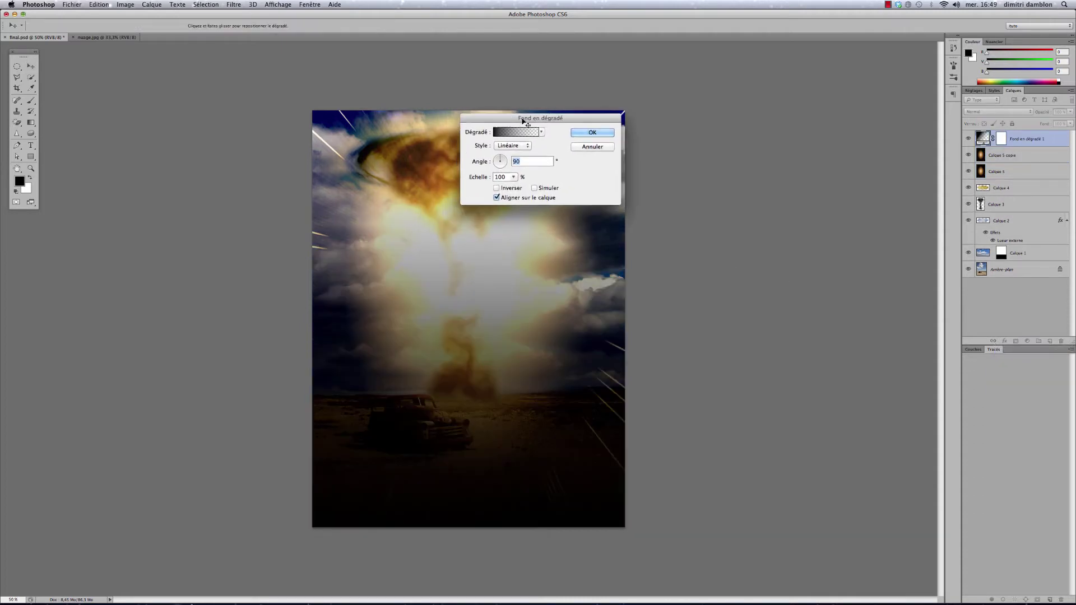
click(541, 131)
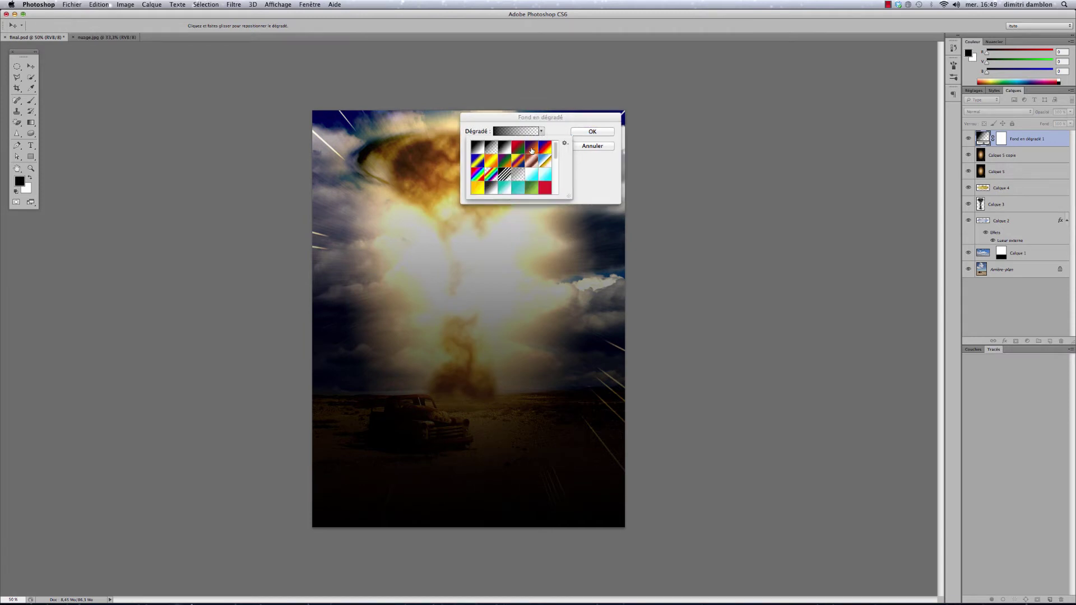
click(531, 150)
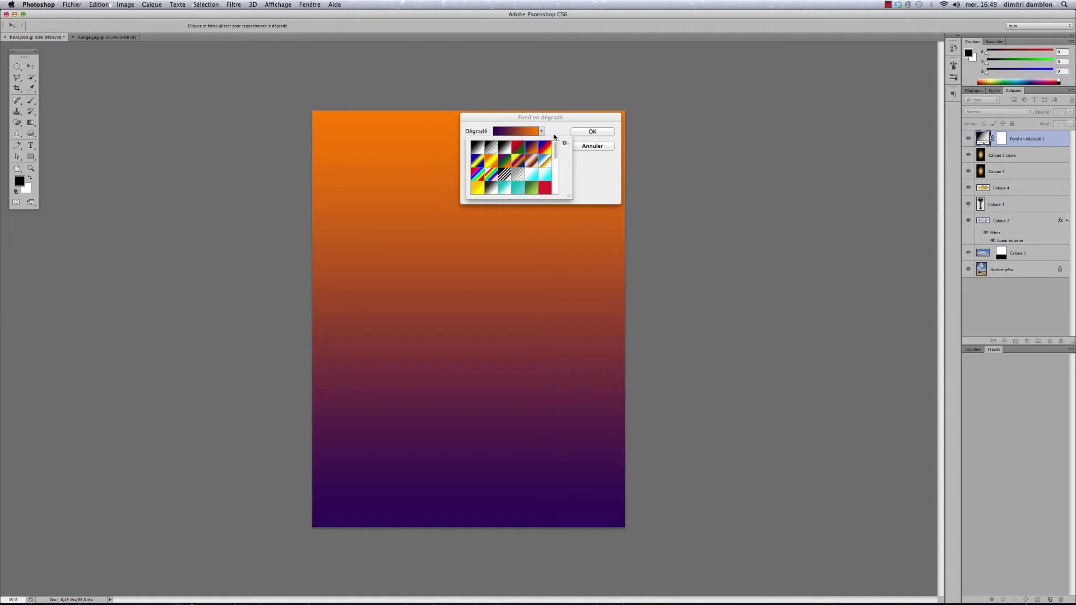
click(553, 134)
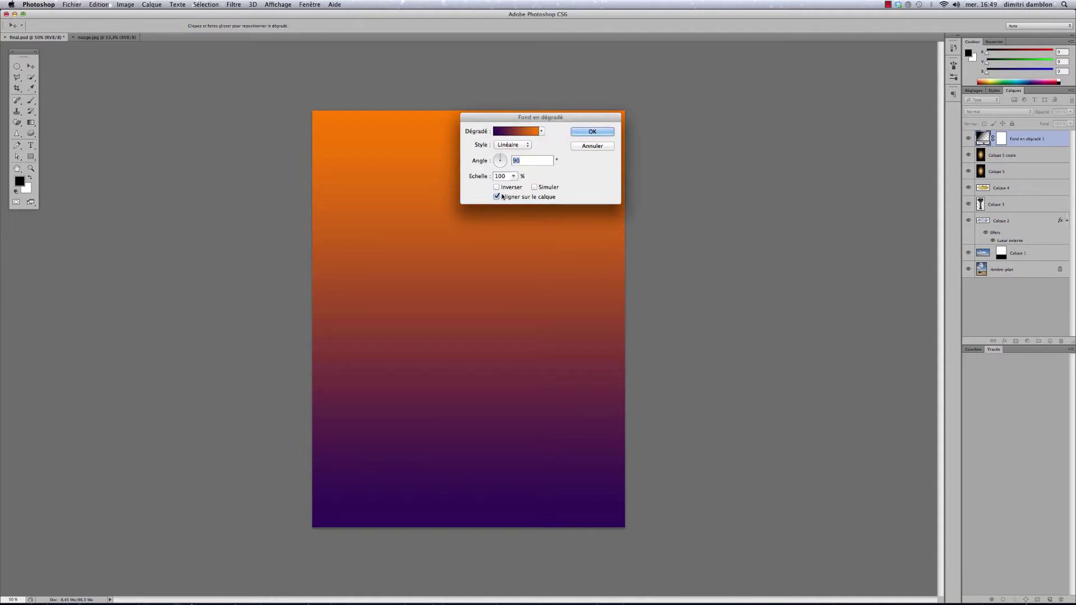
click(591, 132)
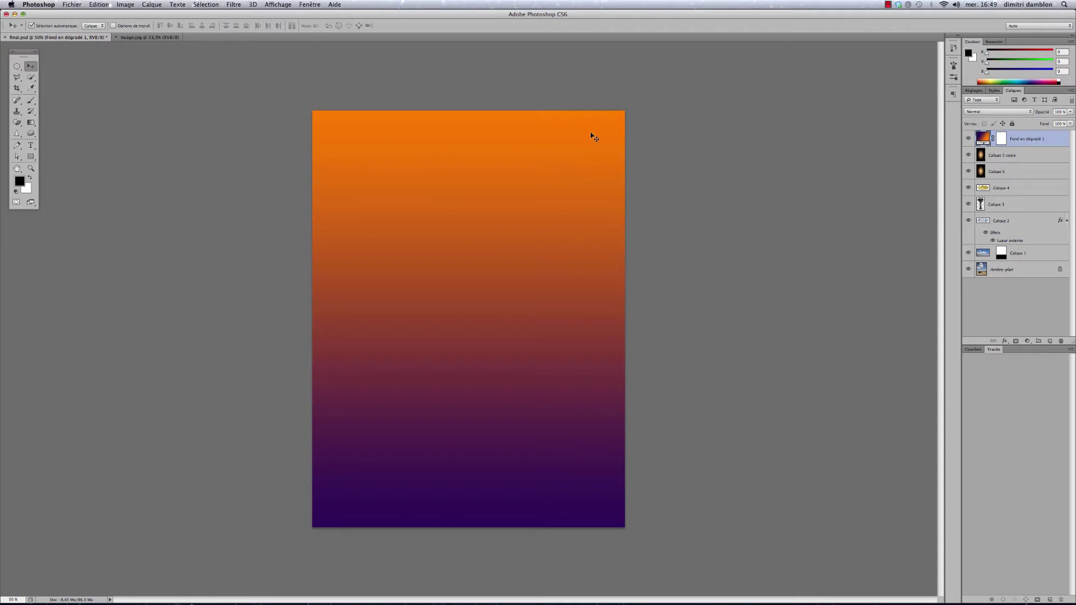
click(978, 113)
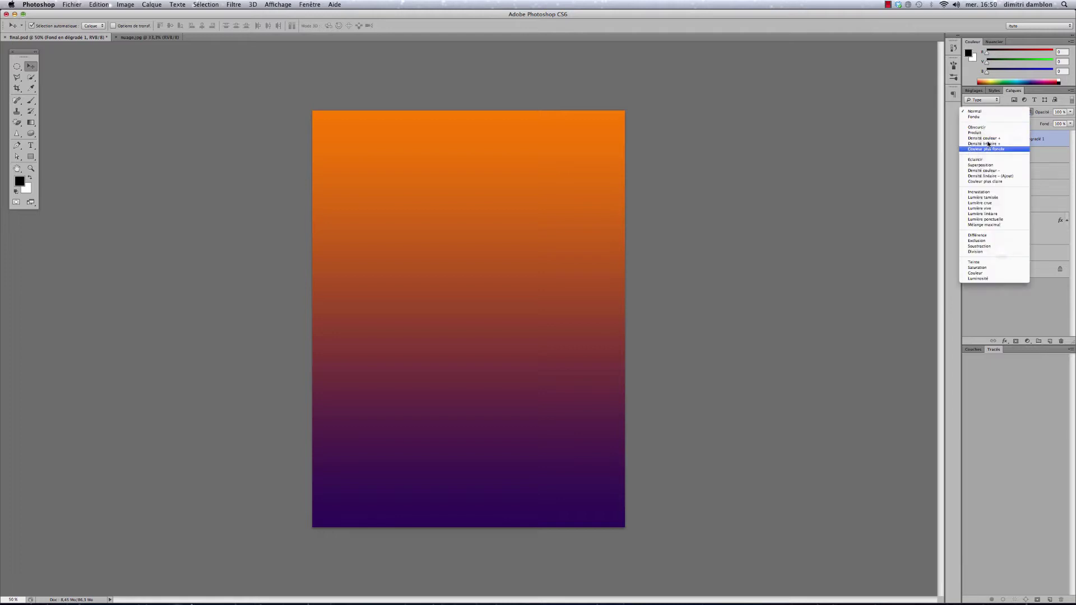
click(994, 197)
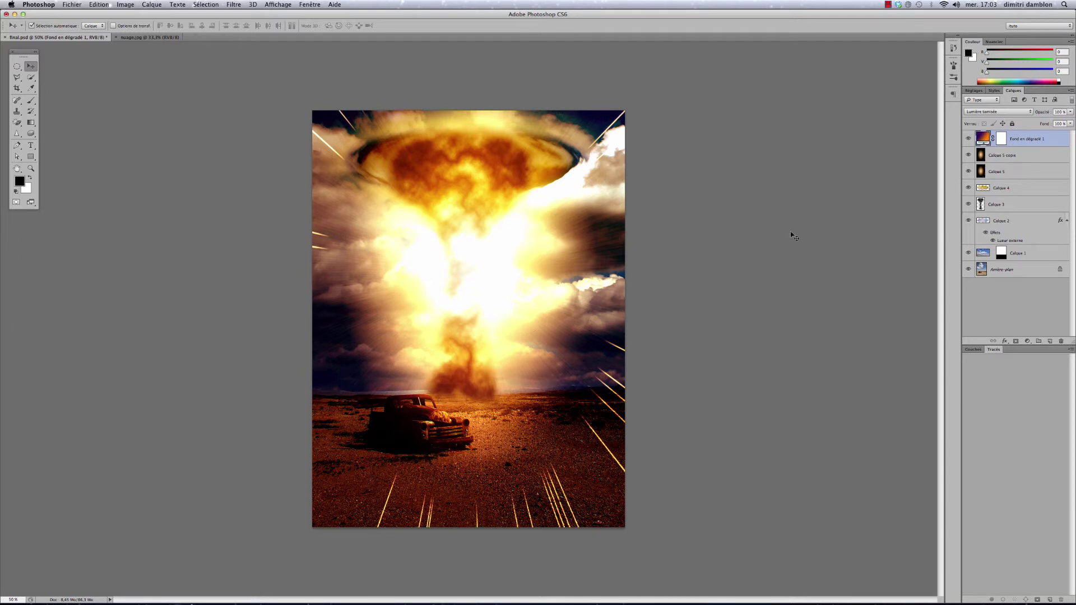
Add a Teinte/Saturation adjustment layer directly above Calque 2
click(1004, 224)
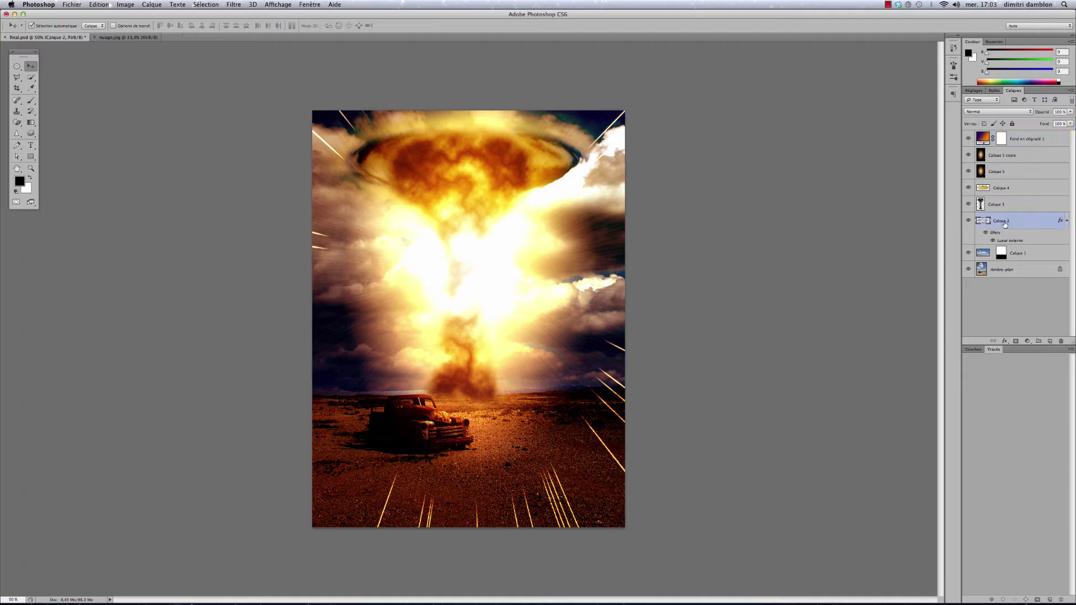
click(969, 220)
click(968, 220)
click(1028, 342)
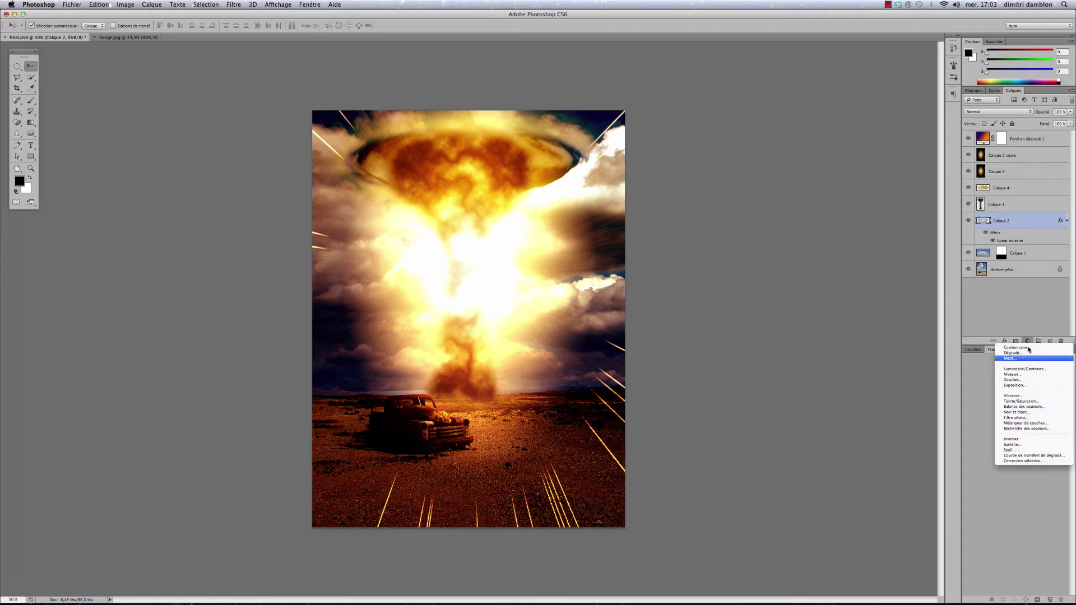
click(1023, 401)
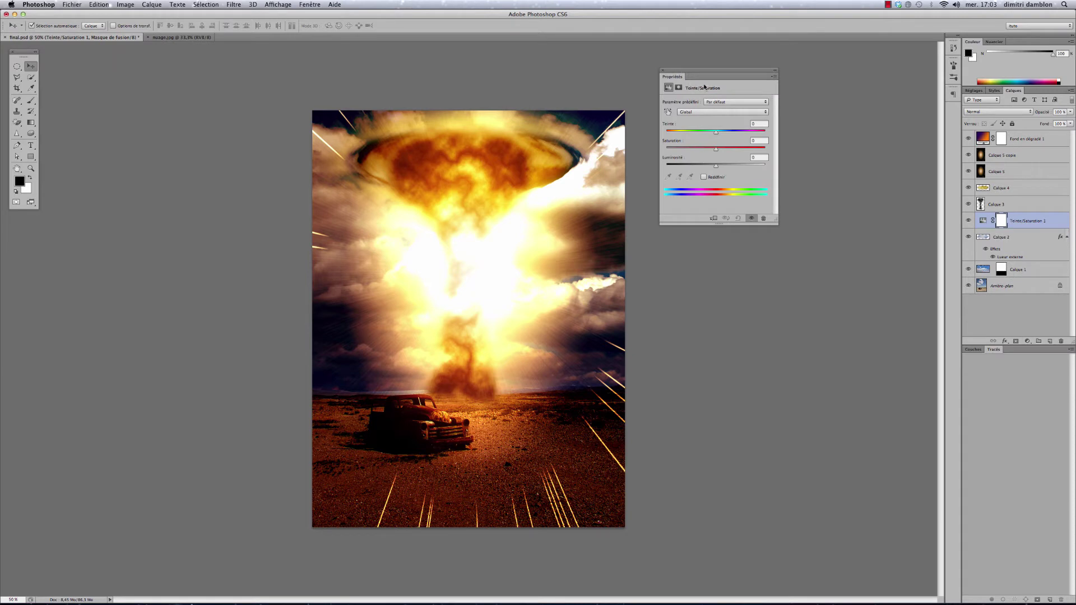
drag(693, 71, 688, 70)
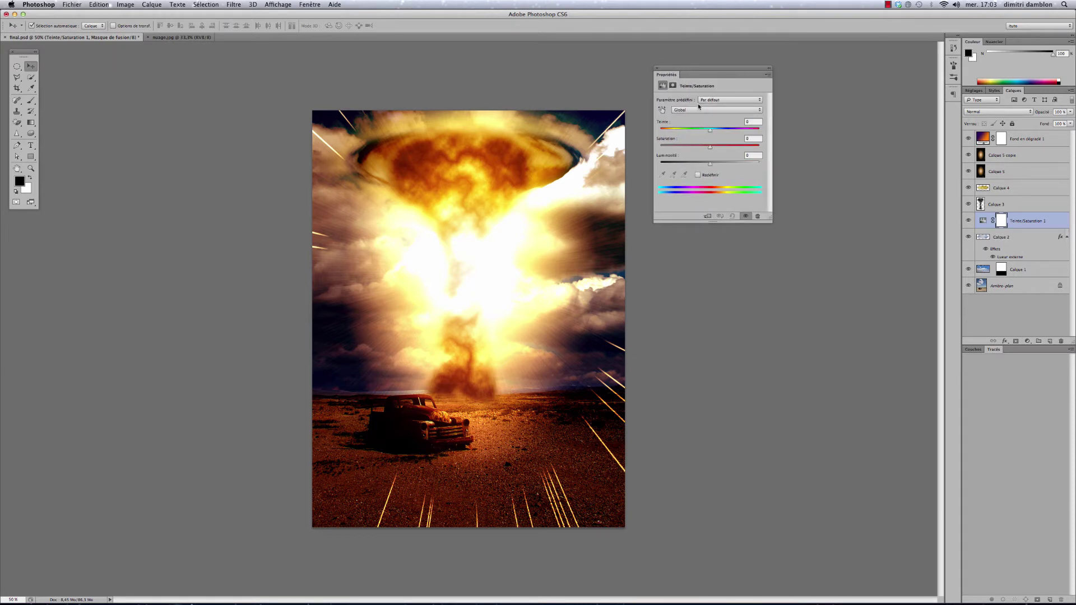
Reduce the saturation of the Bleus range to -60 in the Teinte/Saturation adjustment layer
click(681, 111)
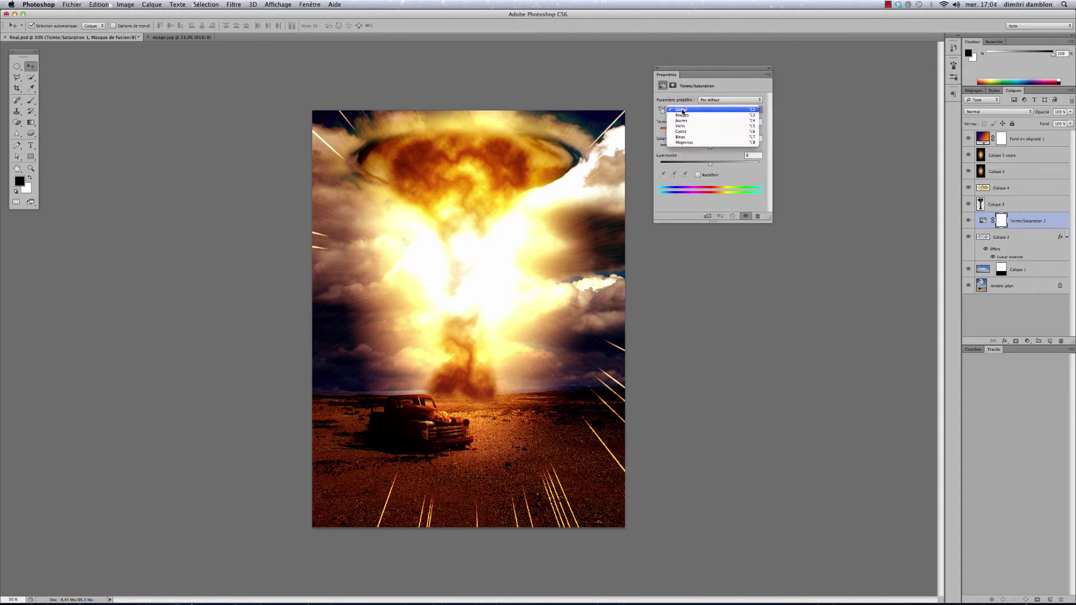
click(687, 138)
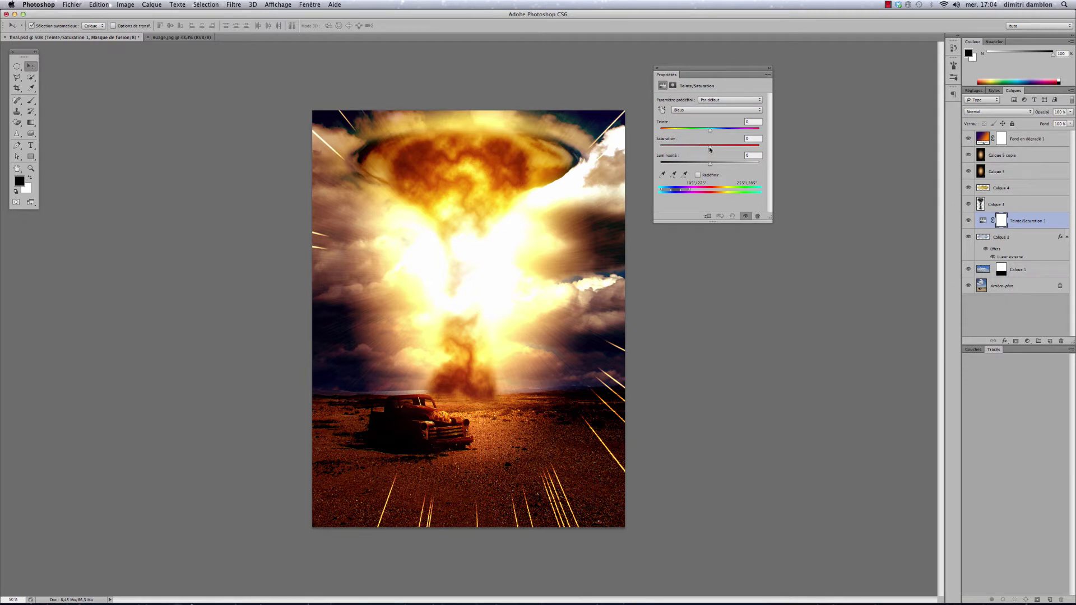
drag(708, 147, 670, 155)
Reduce the saturation of the Cyans range to -60 in the Teinte/Saturation adjustment layer
click(688, 112)
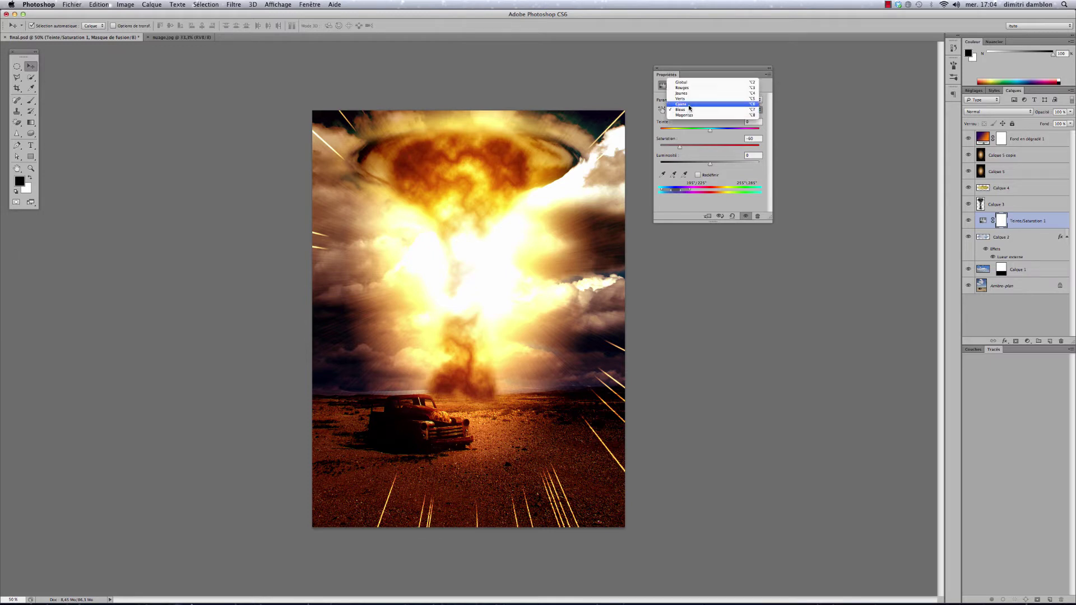
click(689, 105)
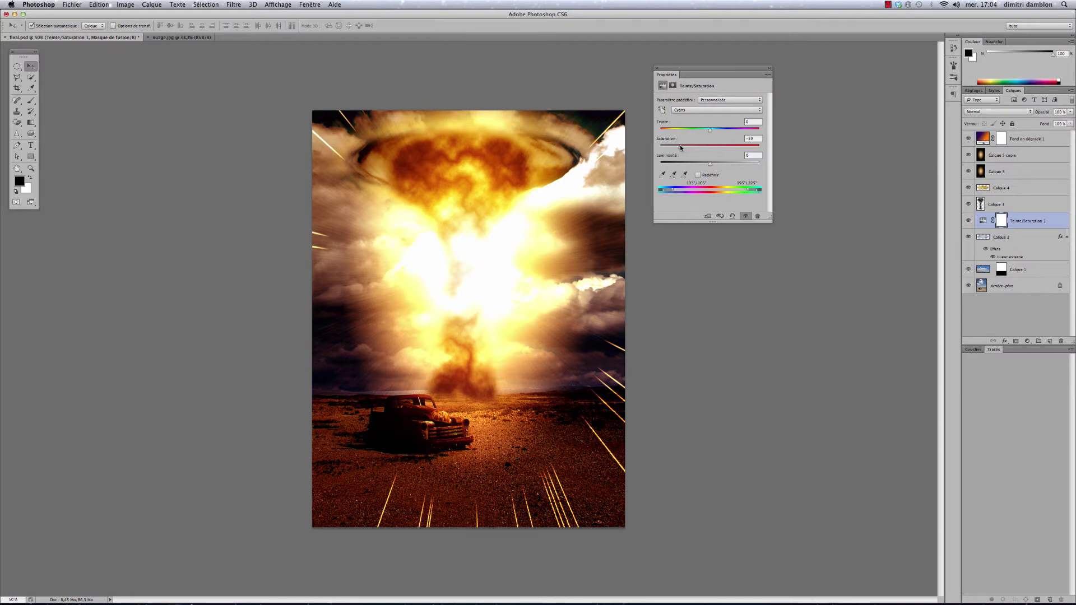
drag(680, 147, 677, 147)
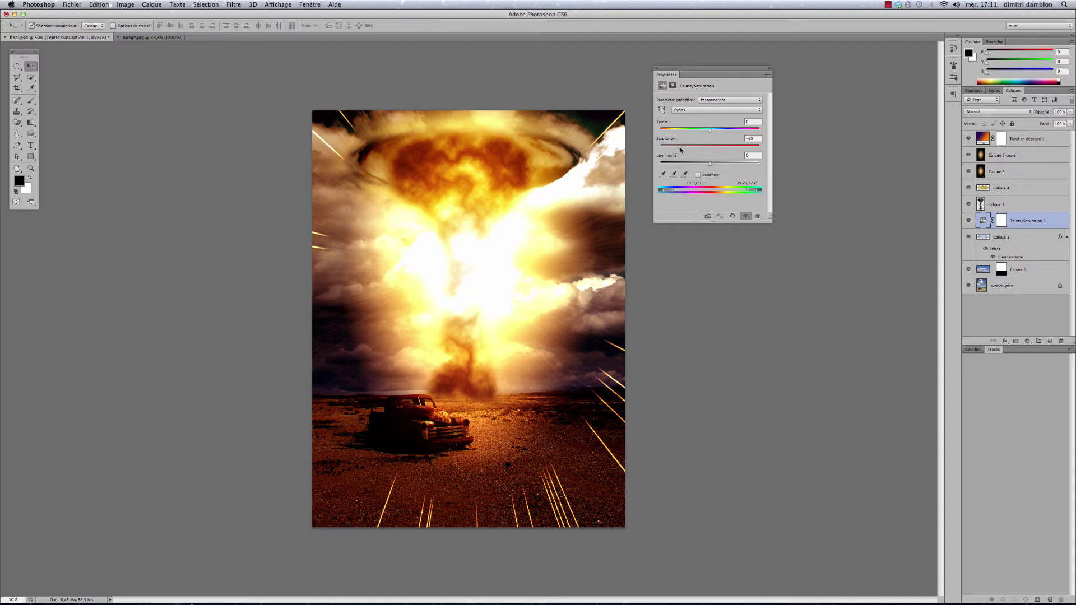
click(657, 67)
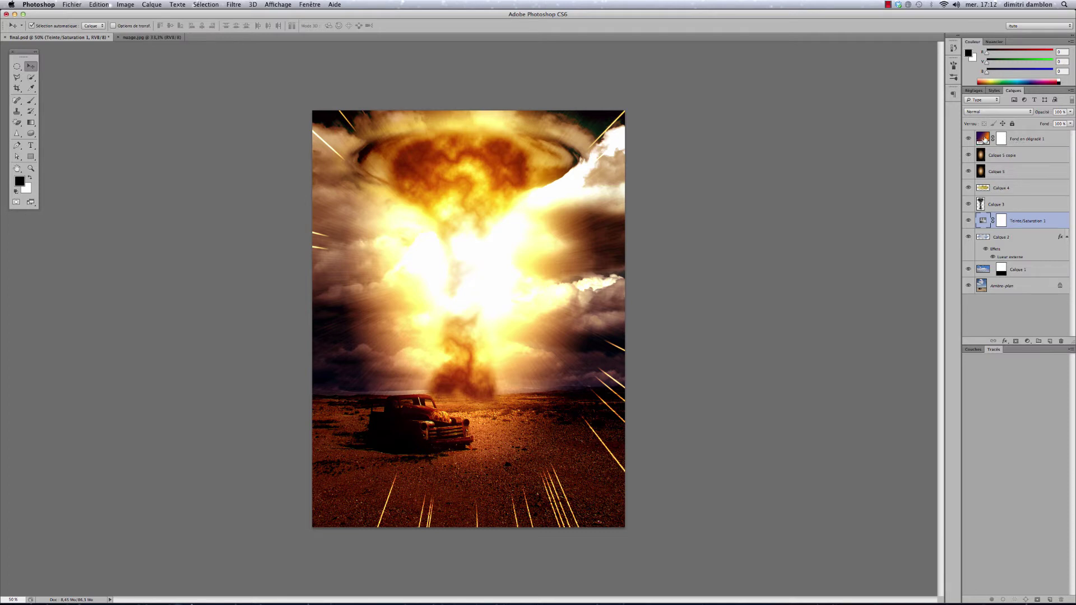
Add an empty layer above the gradient fill and draw a wide, flat feathered elliptical selection across the mushroom cloud's stem
click(1018, 140)
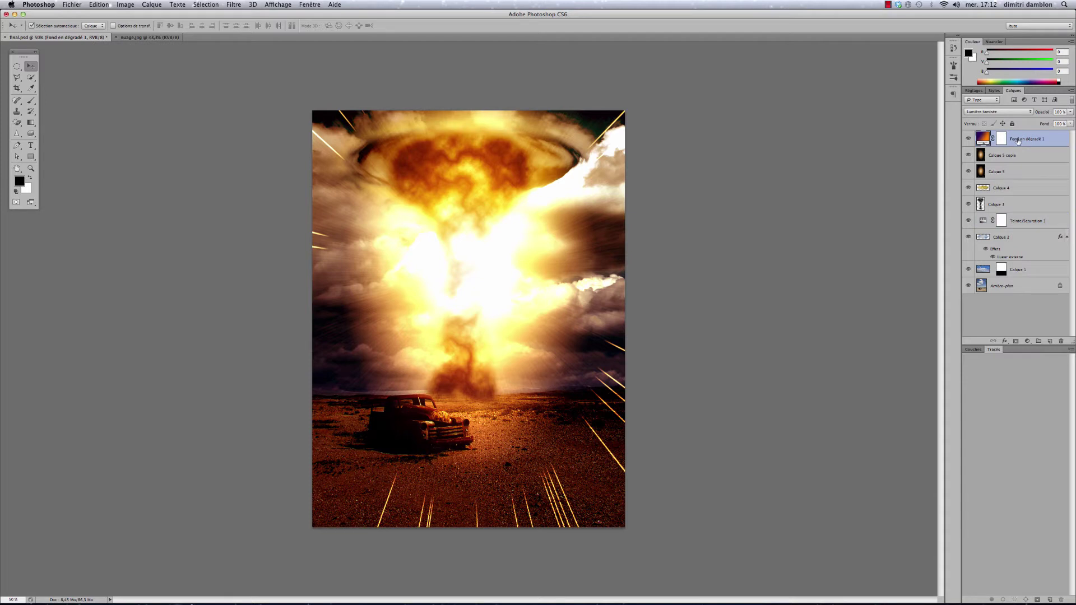
click(1048, 342)
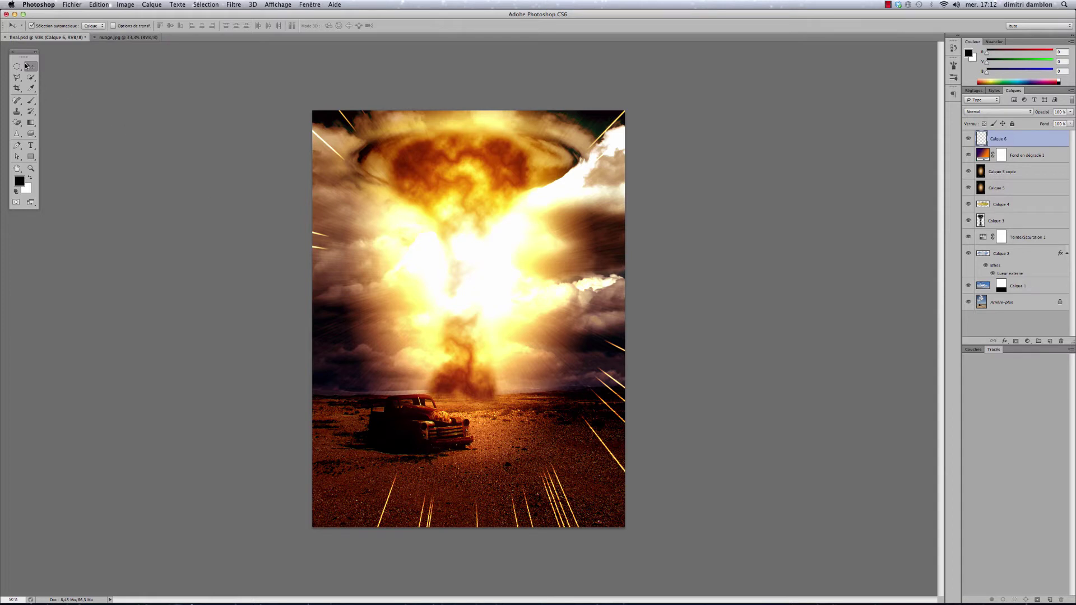
drag(17, 66, 48, 72)
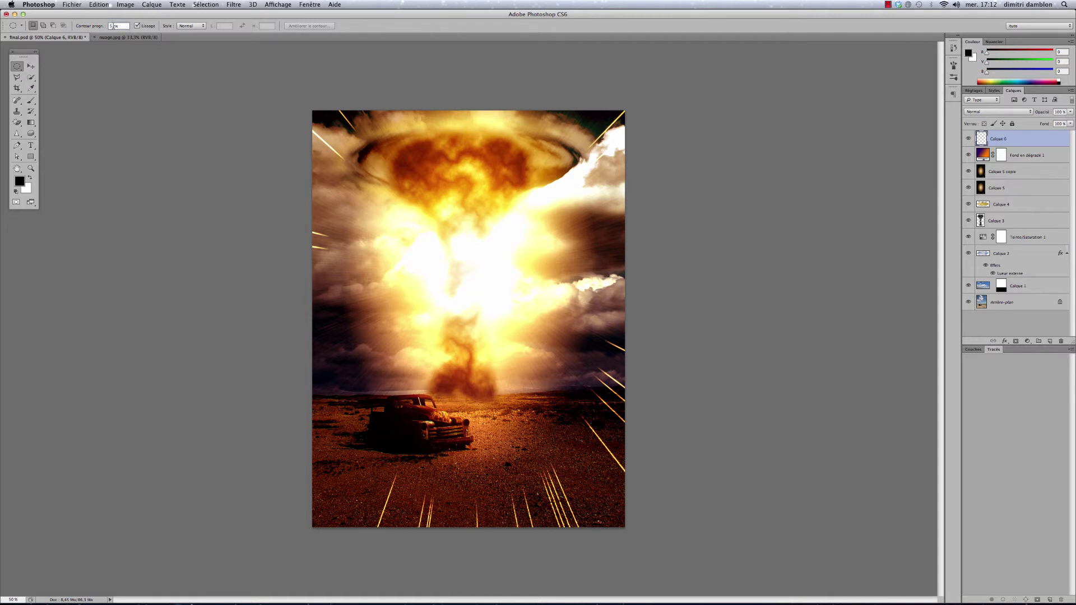
drag(113, 26, 109, 25)
text(1)
drag(393, 338, 397, 338)
drag(545, 346, 545, 346)
Render the Nuages filter inside the elliptical selection on Calque 6 and deselect
click(239, 6)
mouse_move(258, 143)
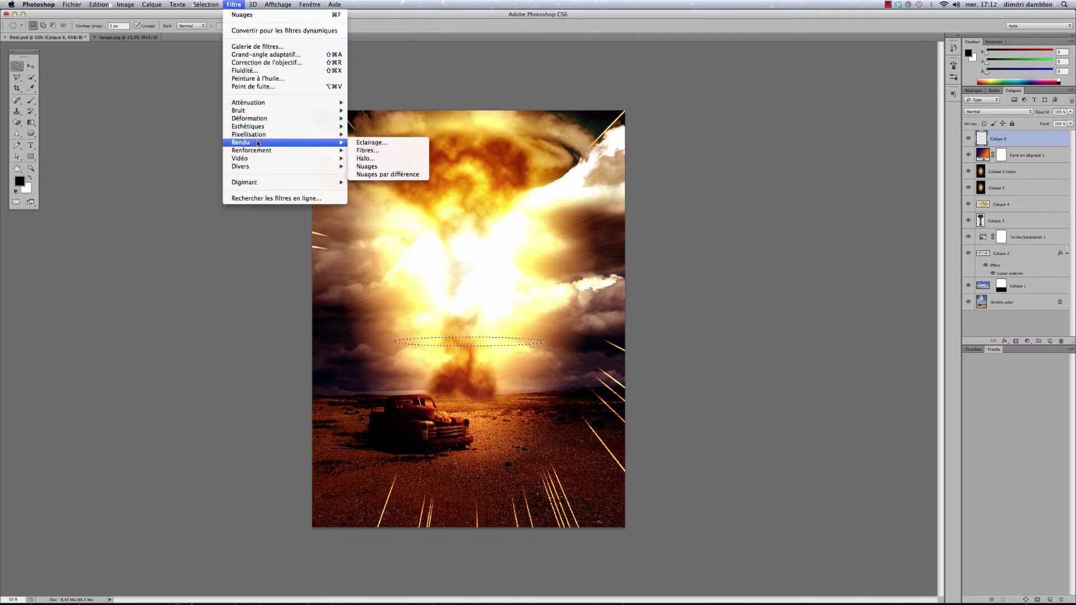
click(382, 166)
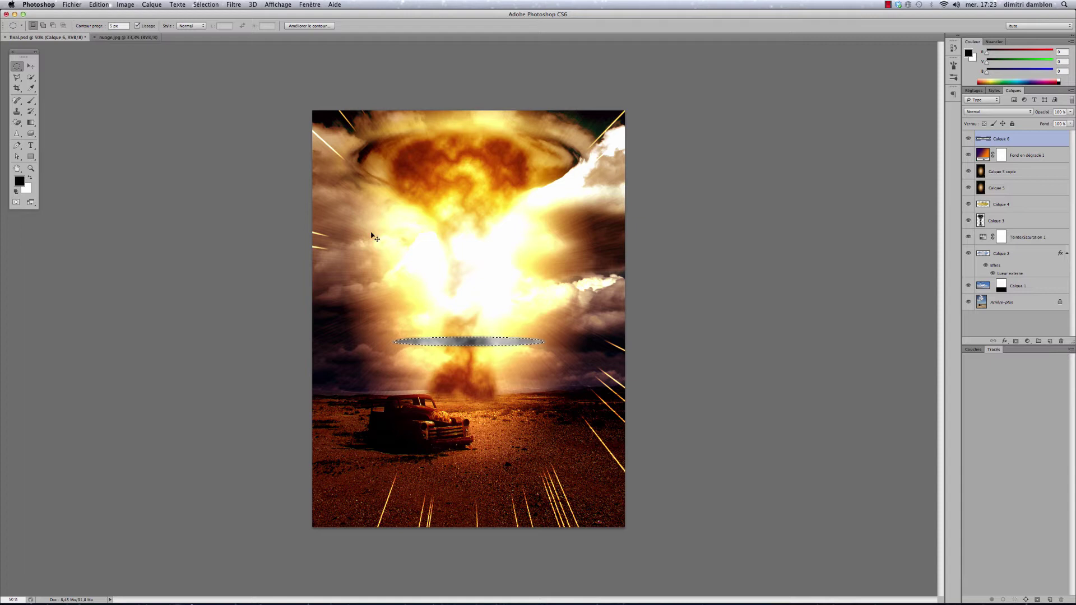
key(super+d)
Try Lumière crue on the cloud disc layer Calque 6, and settle on the Lumière vive blend mode
click(975, 112)
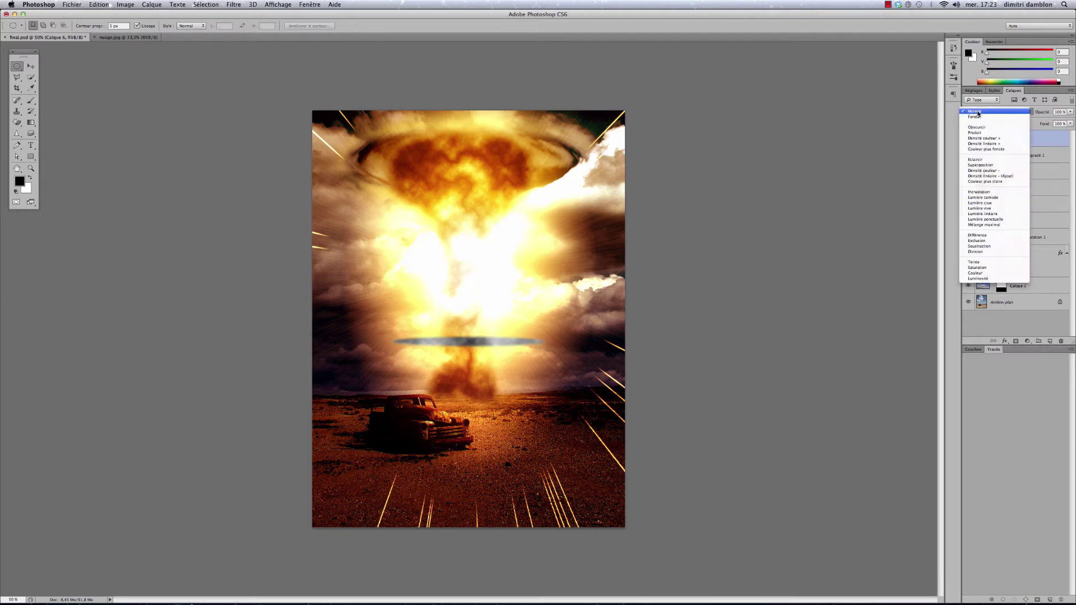
click(984, 202)
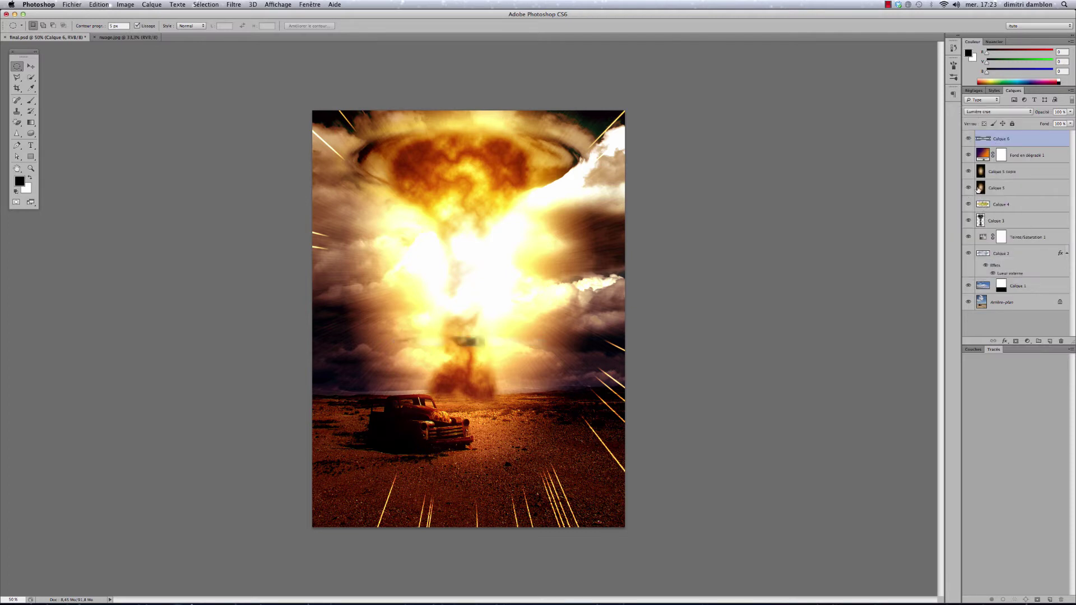
click(990, 113)
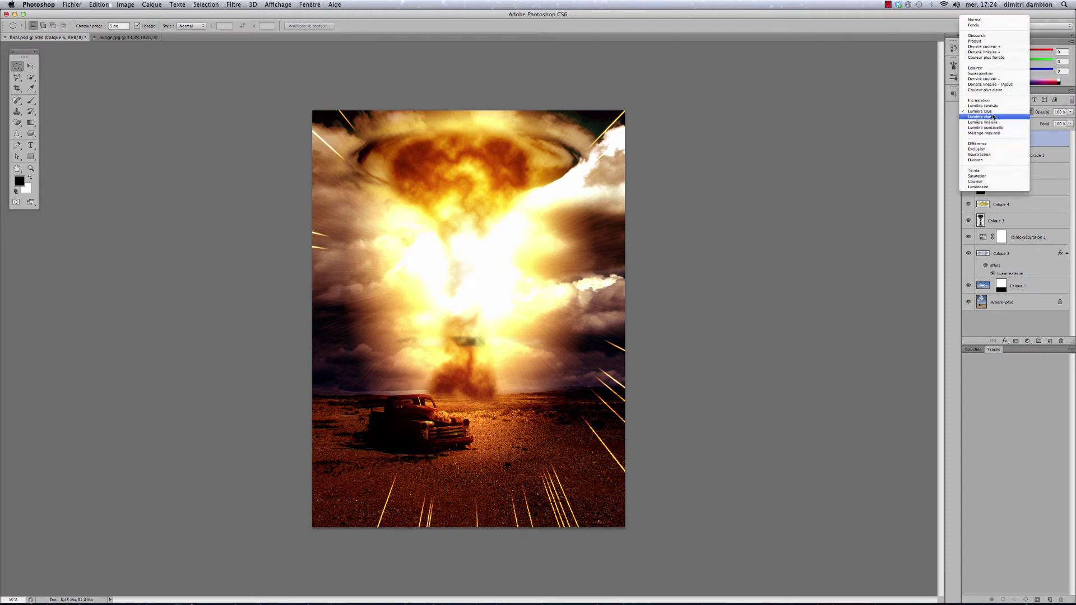
click(992, 118)
click(991, 112)
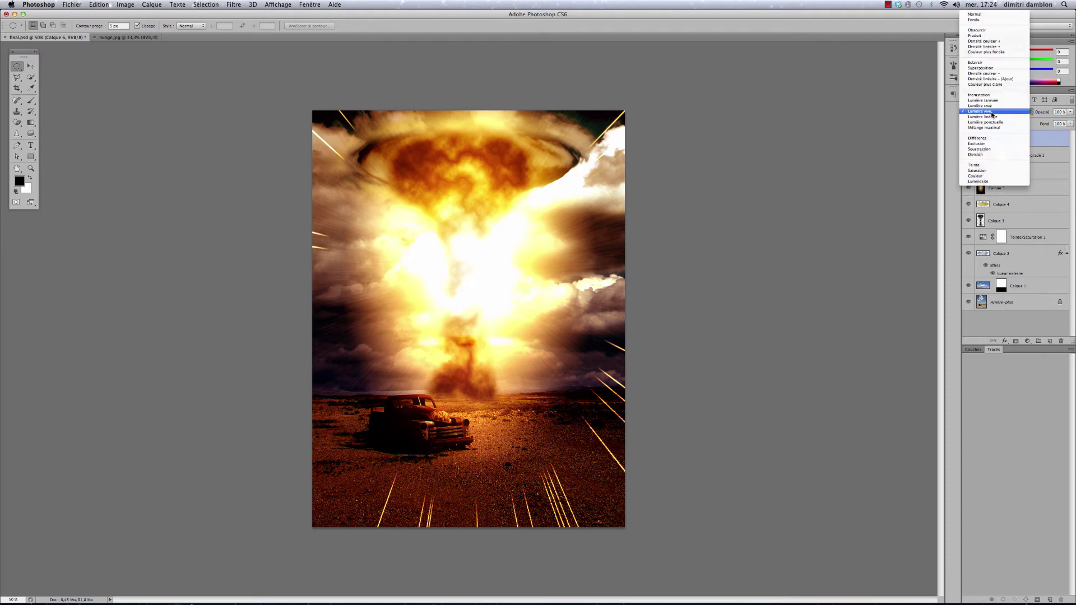
click(992, 112)
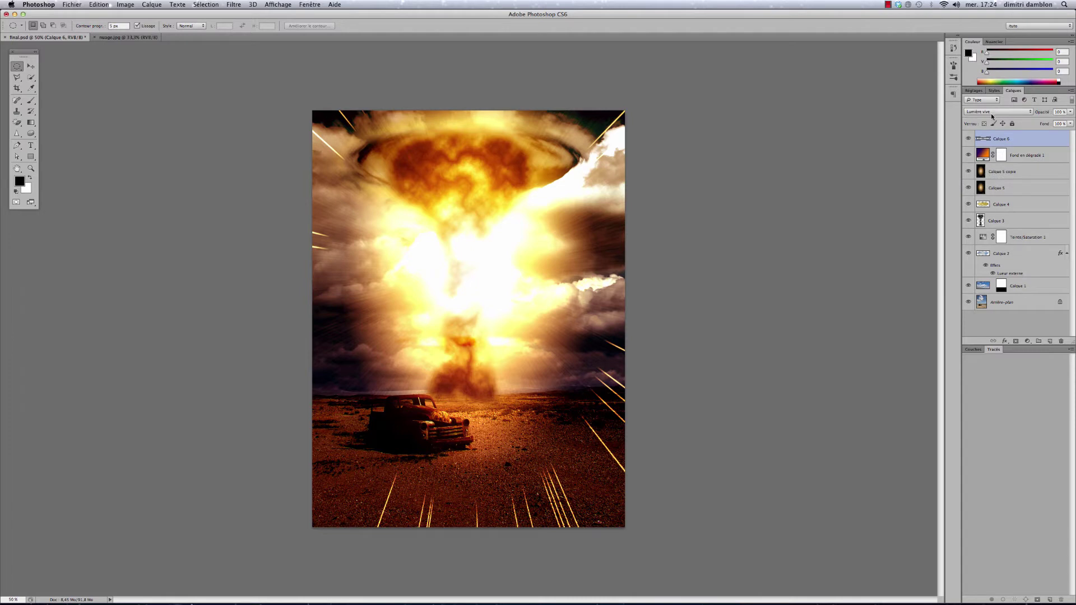
click(991, 114)
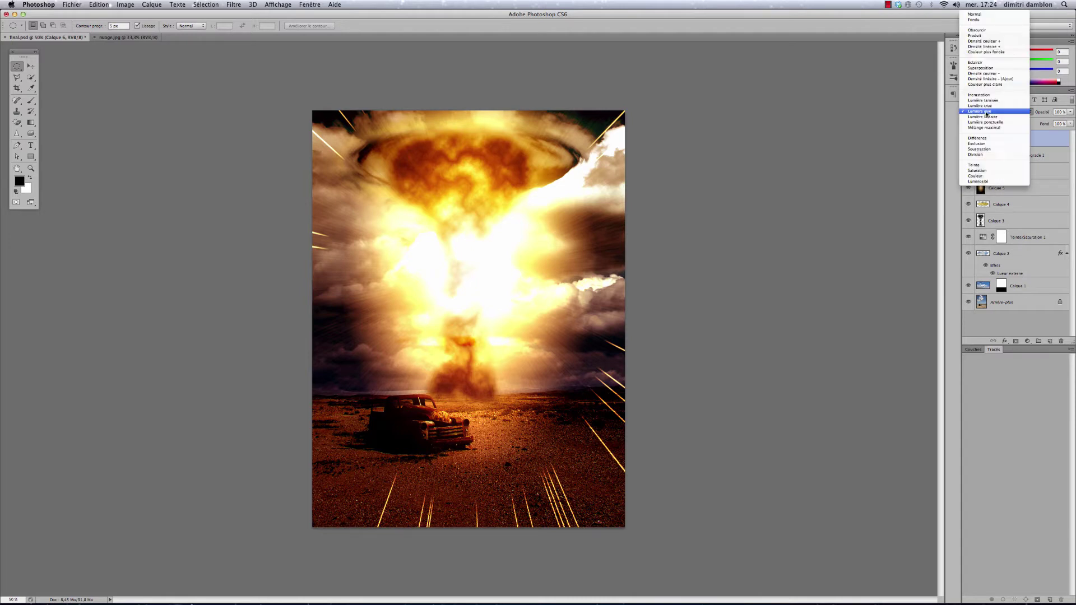
click(987, 112)
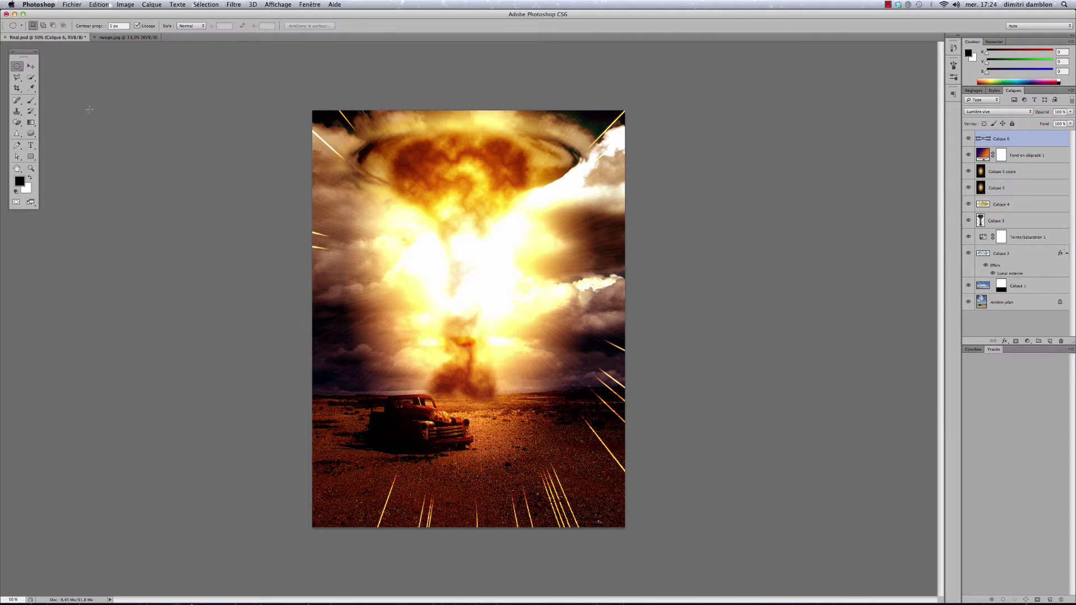
Move Calque 6's cloud disc slightly down the mushroom cloud's stem and enlarge it a little with a free transform
click(31, 66)
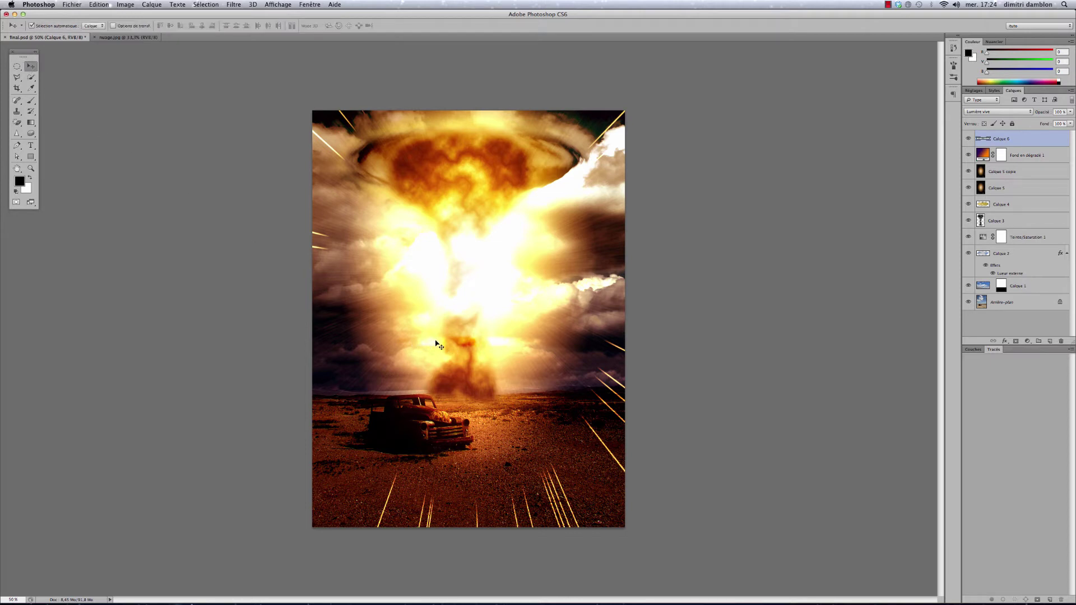
mouse_move(440, 341)
mouse_down()
mouse_move(440, 367)
mouse_move(434, 320)
mouse_move(437, 363)
mouse_move(428, 339)
mouse_move(441, 355)
mouse_up()
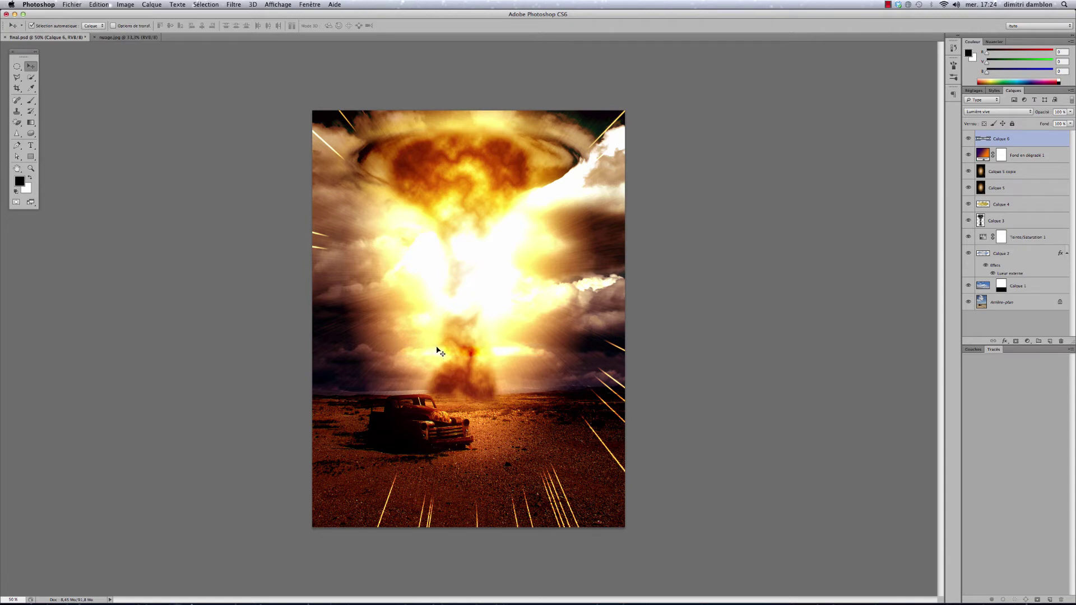
key(super+t)
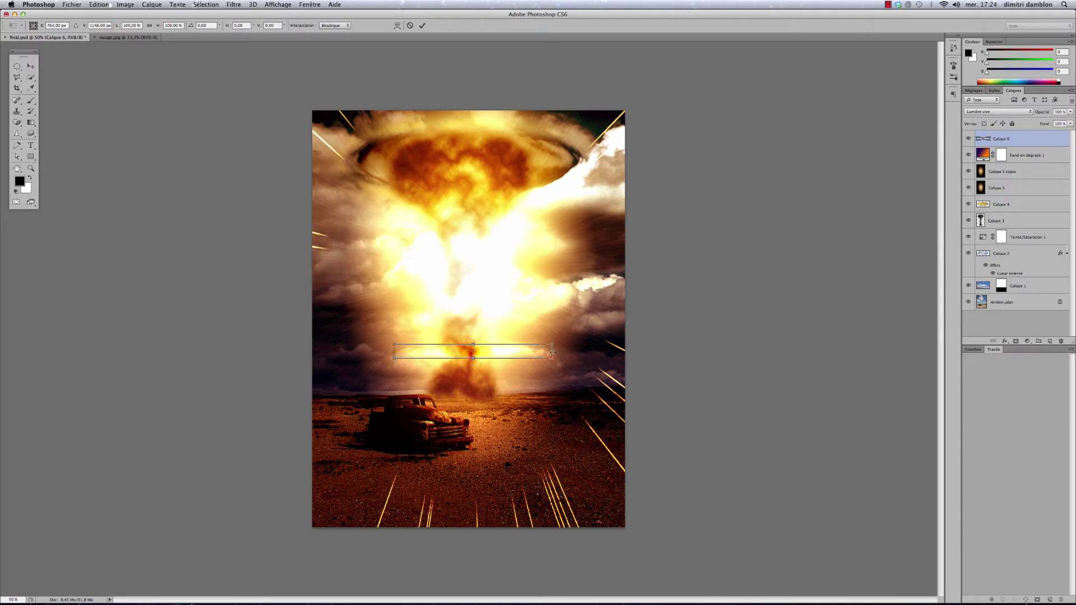
drag(551, 352, 561, 373)
key(Return)
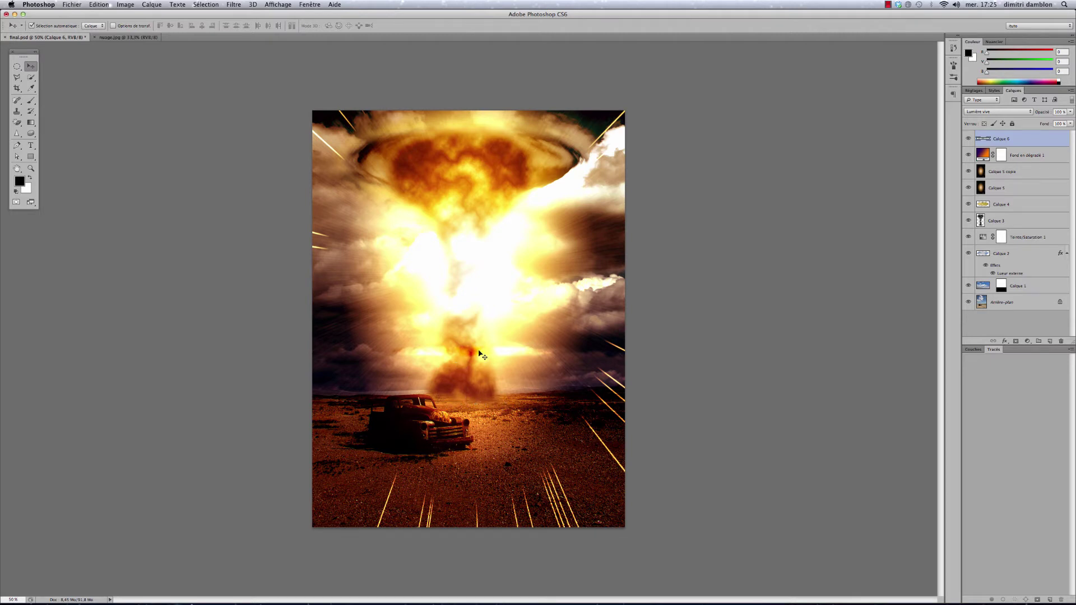
Add a layer mask to Calque 3 and blend the mushroom cloud's base into the horizon behind the truck using a soft round brush
click(985, 221)
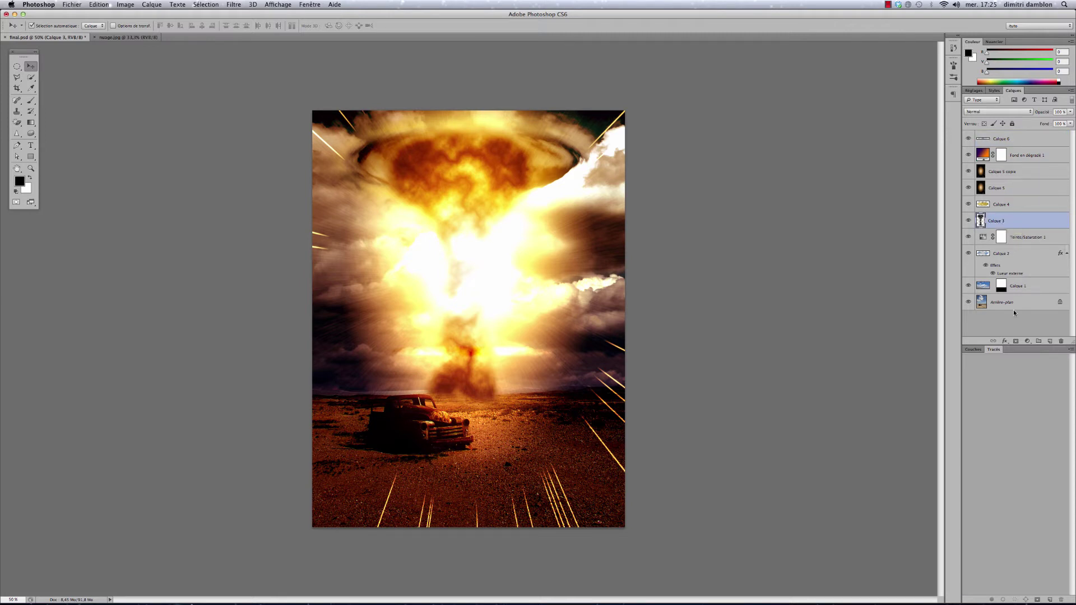
click(1016, 342)
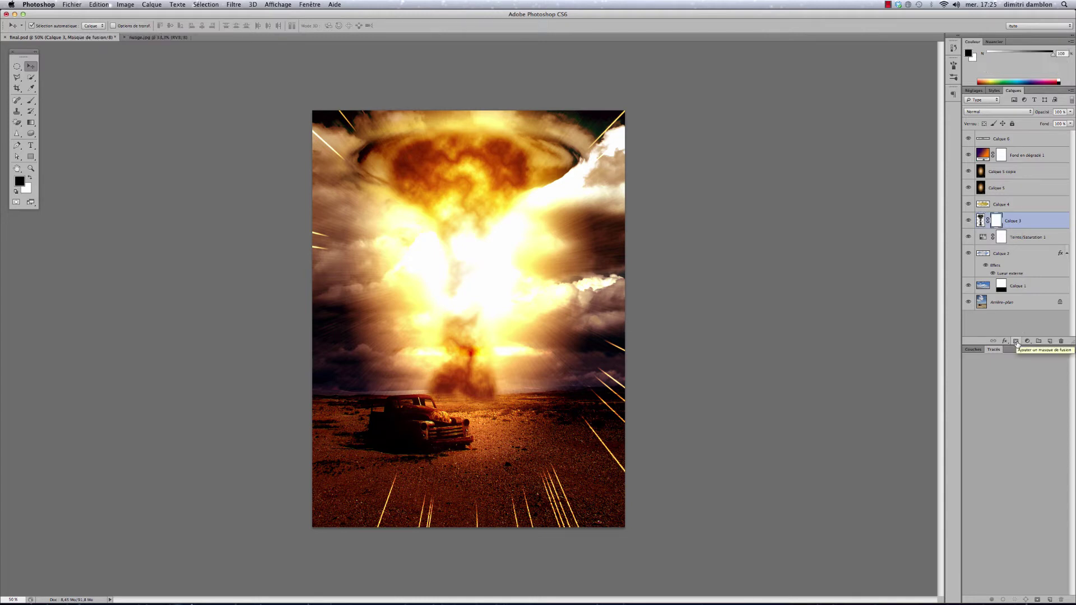
click(31, 101)
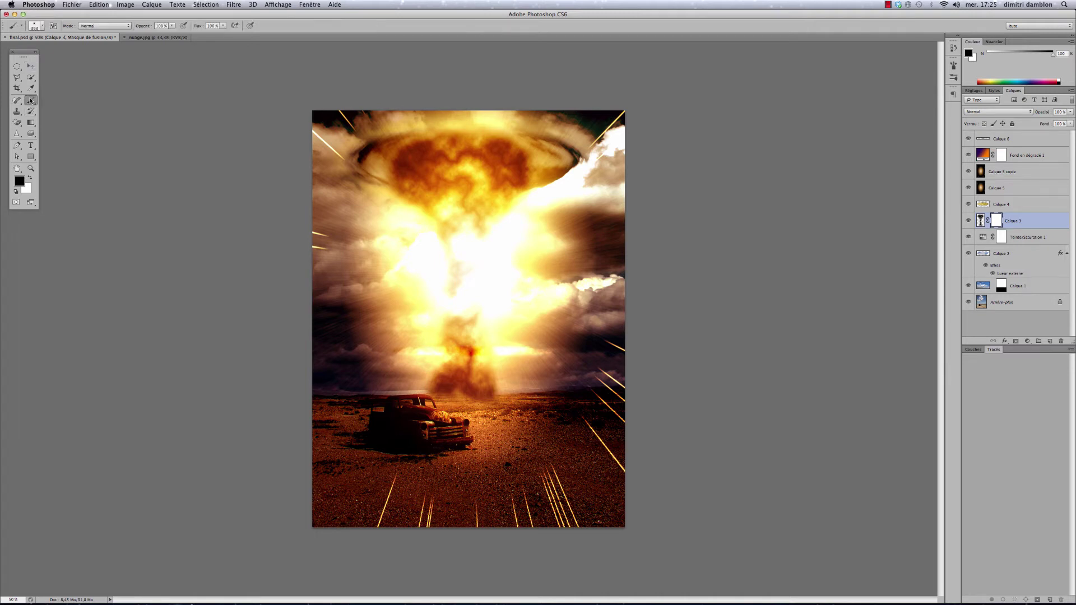
click(42, 26)
scroll(122, 210, up, 15)
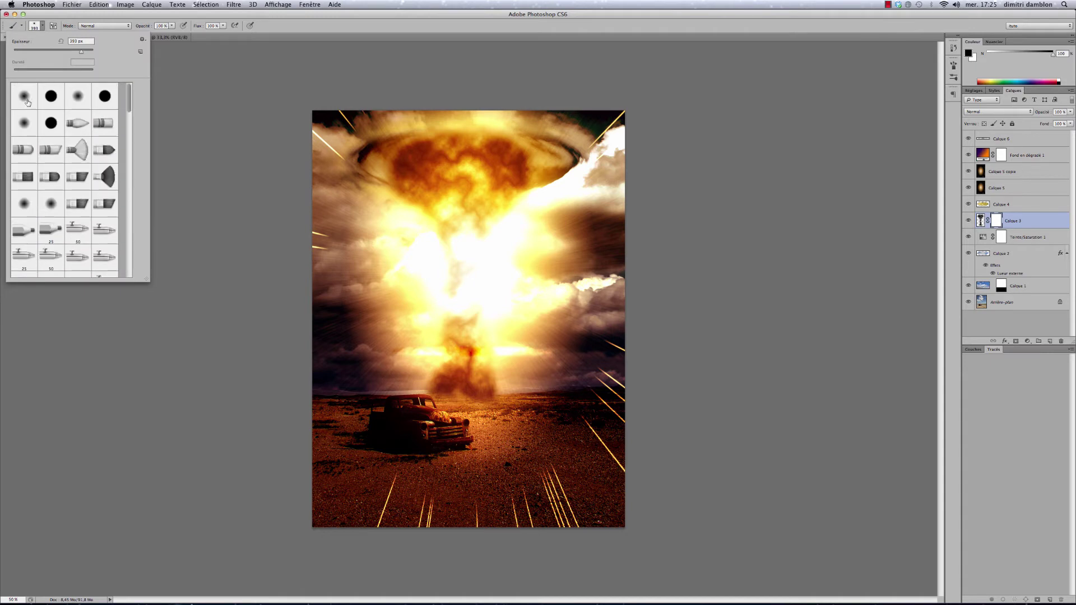
click(24, 96)
drag(82, 51, 74, 52)
click(270, 30)
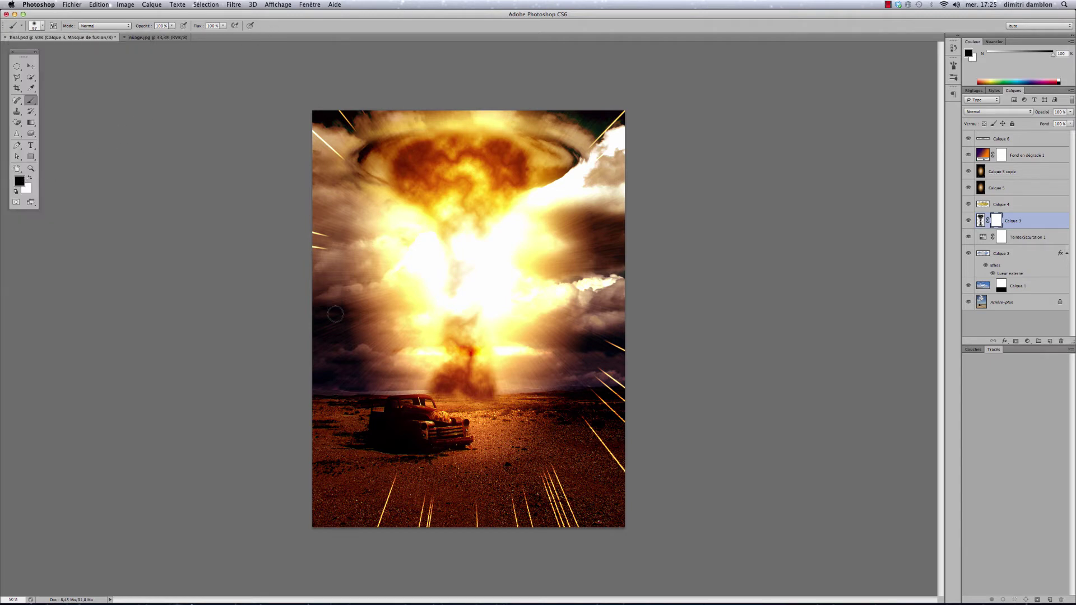
mouse_move(446, 401)
mouse_down()
mouse_move(489, 404)
mouse_move(461, 406)
mouse_move(456, 392)
mouse_move(457, 409)
mouse_up()
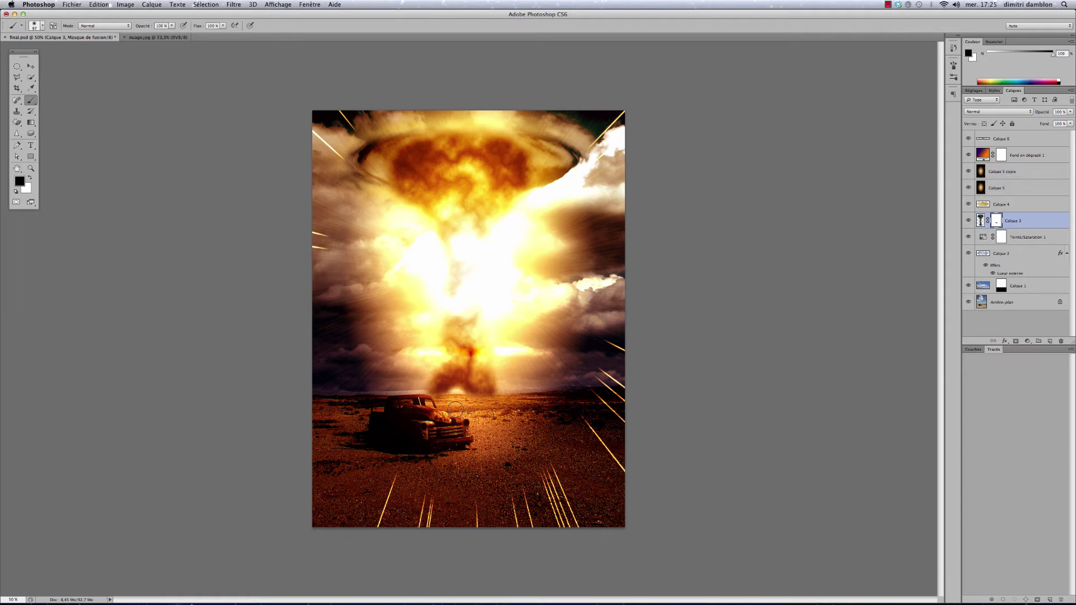
key(x)
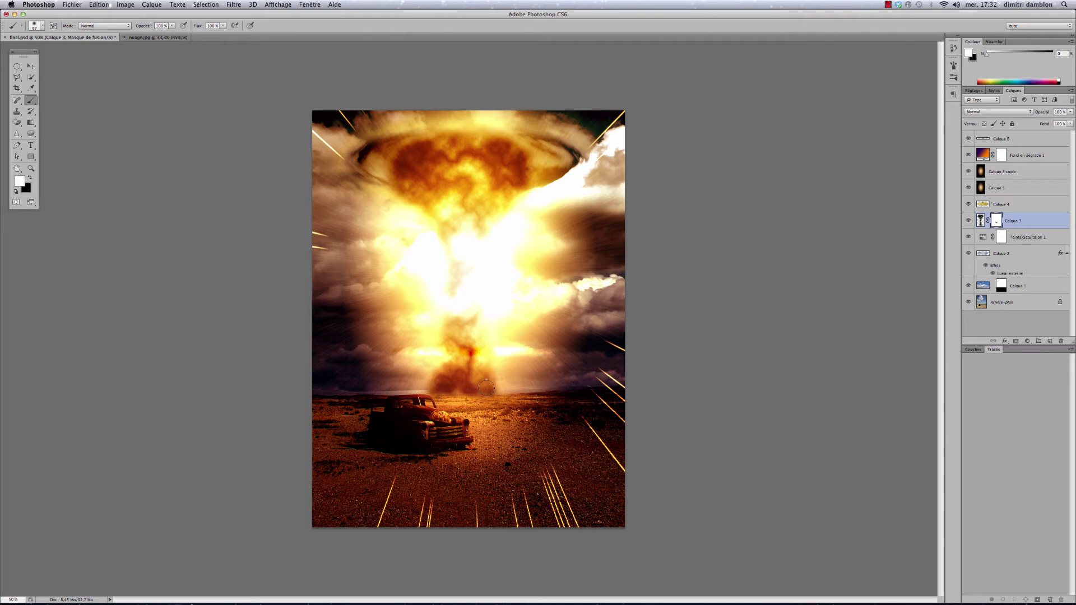
Enlarge the soft round brush and paint black over the foreground ground's blast streaks on Calque 5 copie and Calque 5
click(1003, 172)
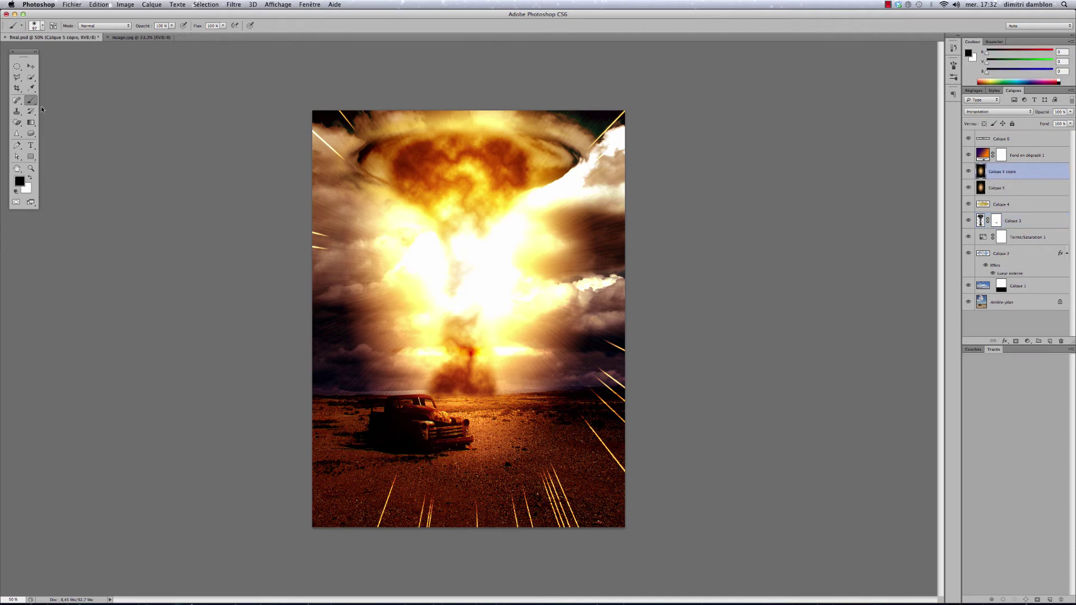
click(42, 28)
drag(55, 52, 70, 55)
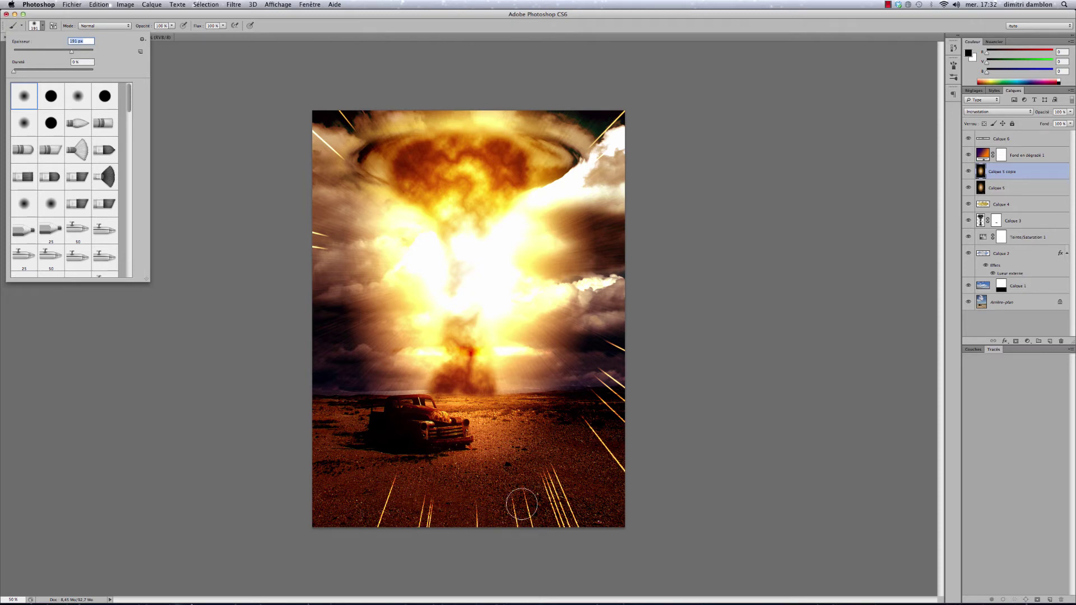
key(Return)
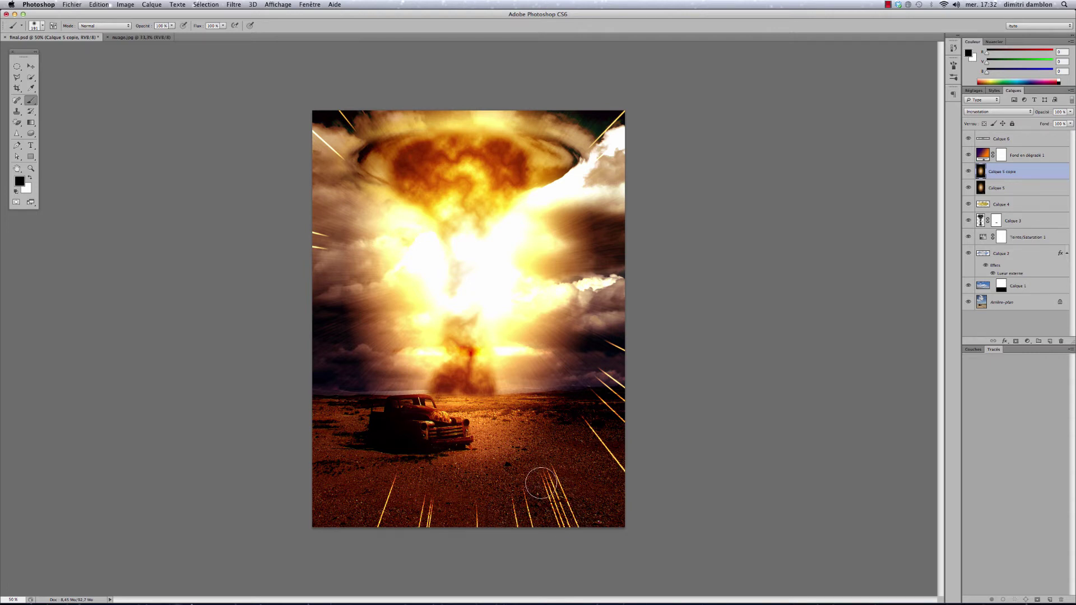
click(997, 191)
mouse_move(384, 517)
mouse_down()
mouse_move(398, 480)
mouse_move(377, 530)
mouse_up()
drag(425, 488, 422, 533)
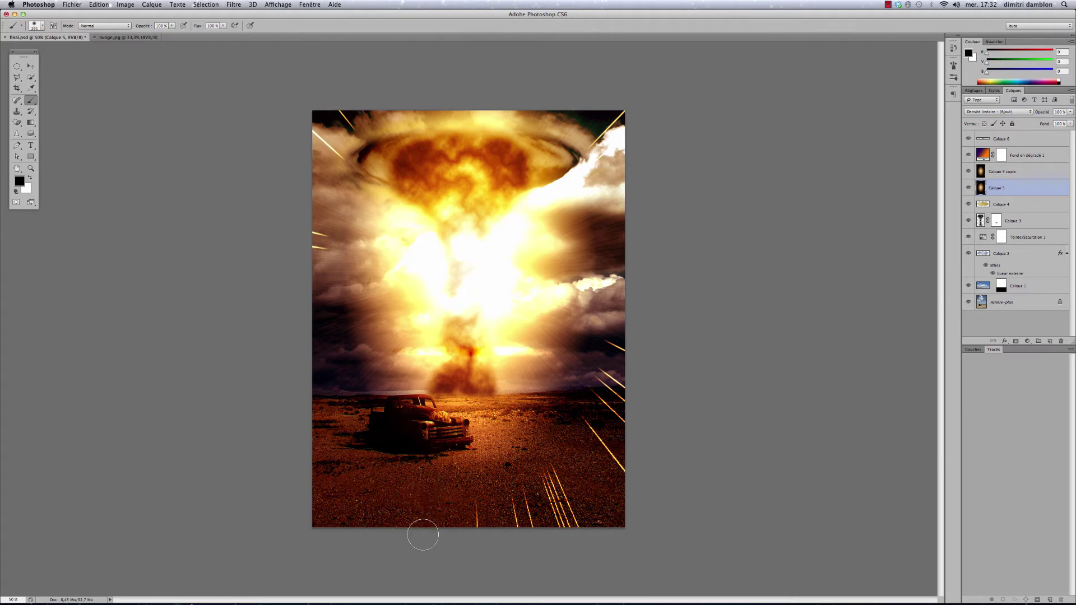
drag(471, 502, 476, 531)
drag(519, 484, 532, 545)
drag(544, 466, 564, 509)
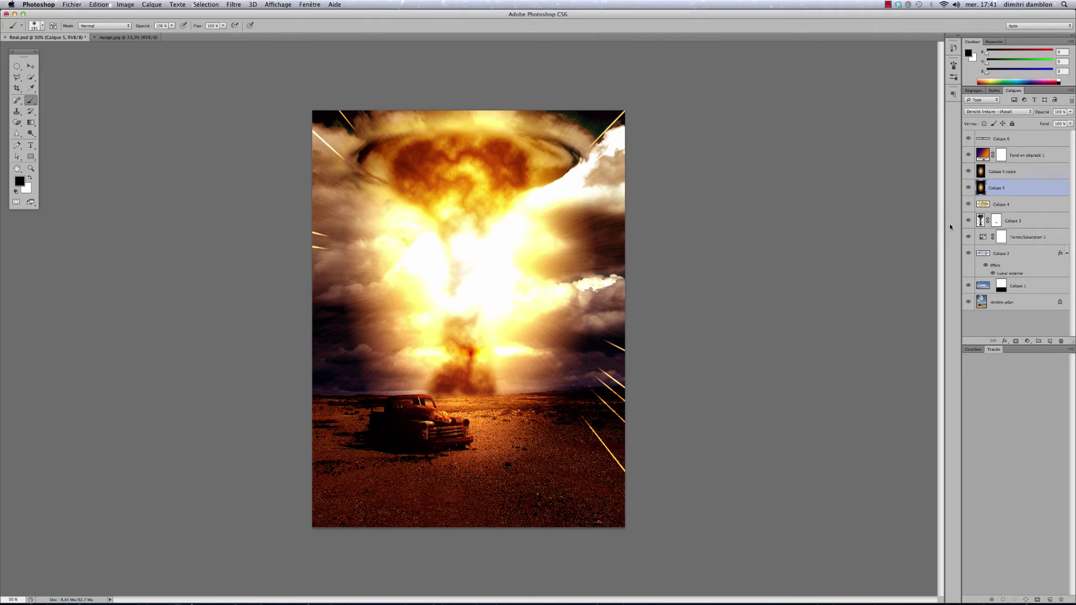
Darken the pale horizon line behind the truck on the Arrière-plan layer with the Densité + tool and a small soft brush
click(1001, 303)
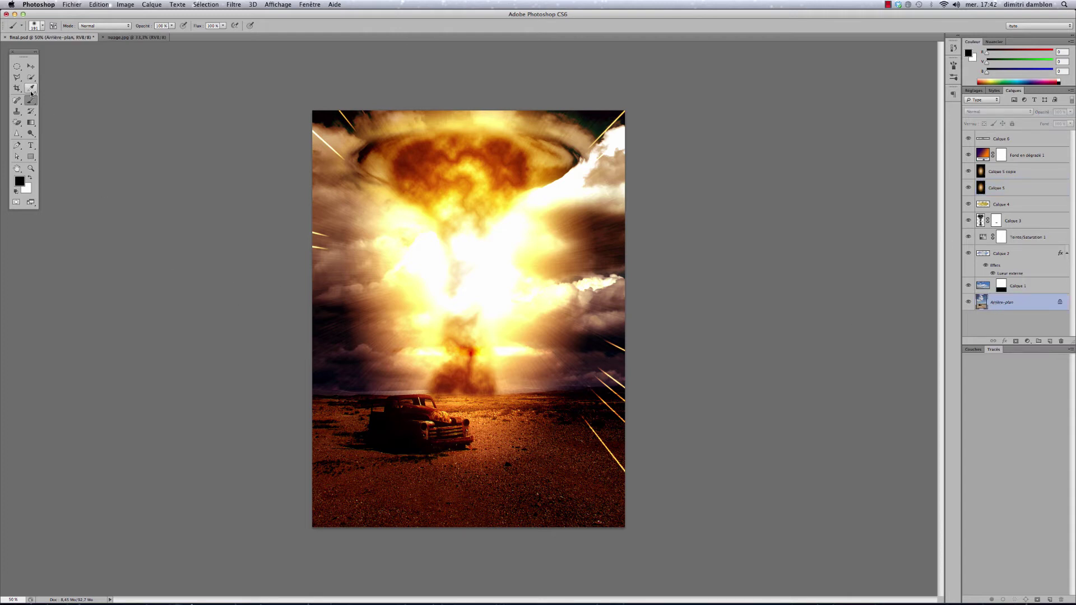
click(31, 134)
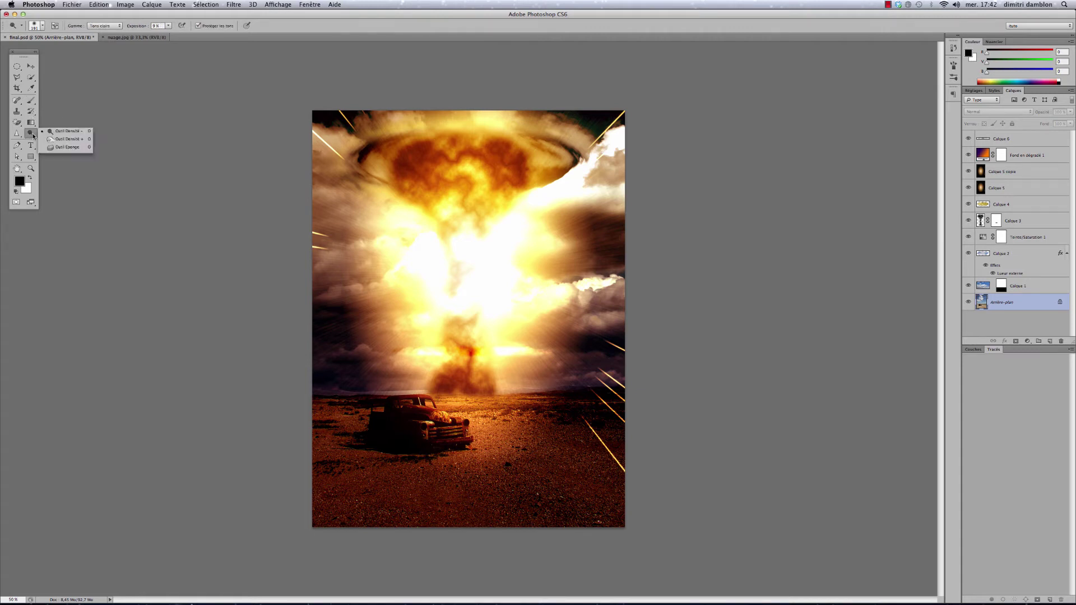
click(61, 140)
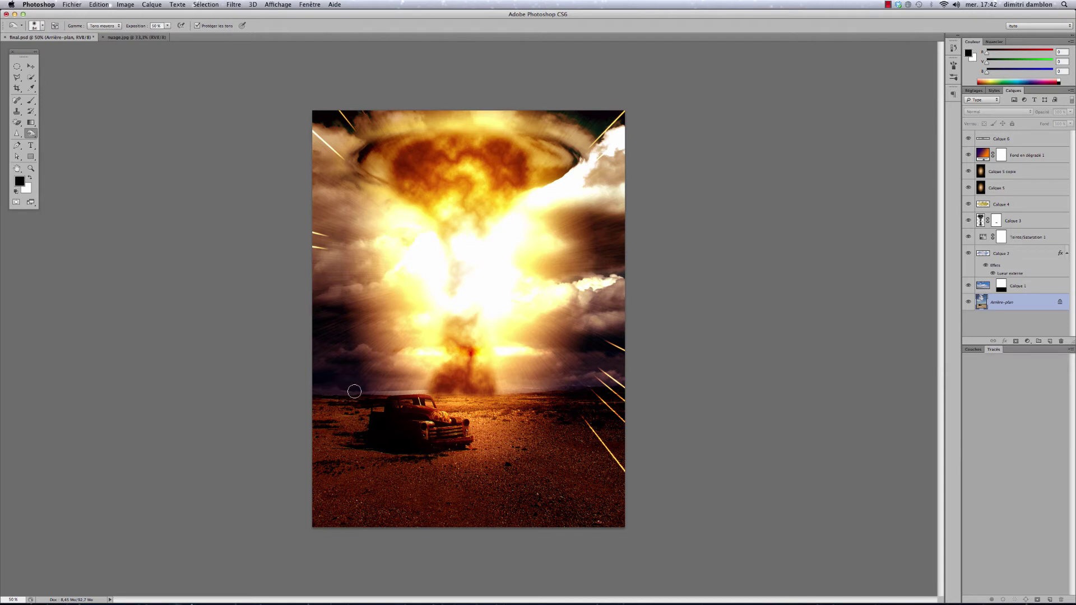
click(43, 26)
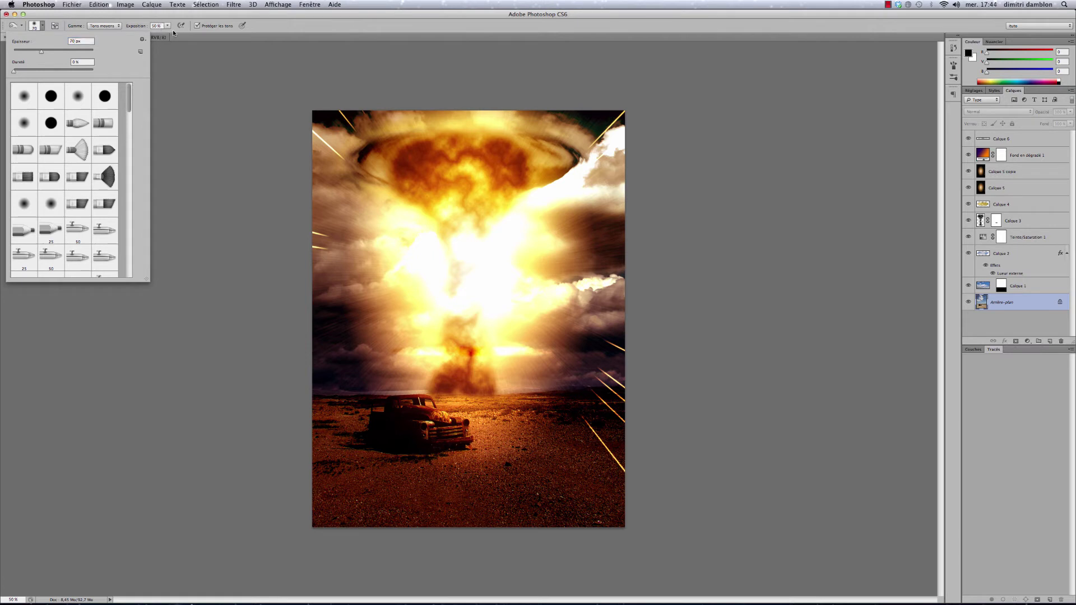
click(173, 33)
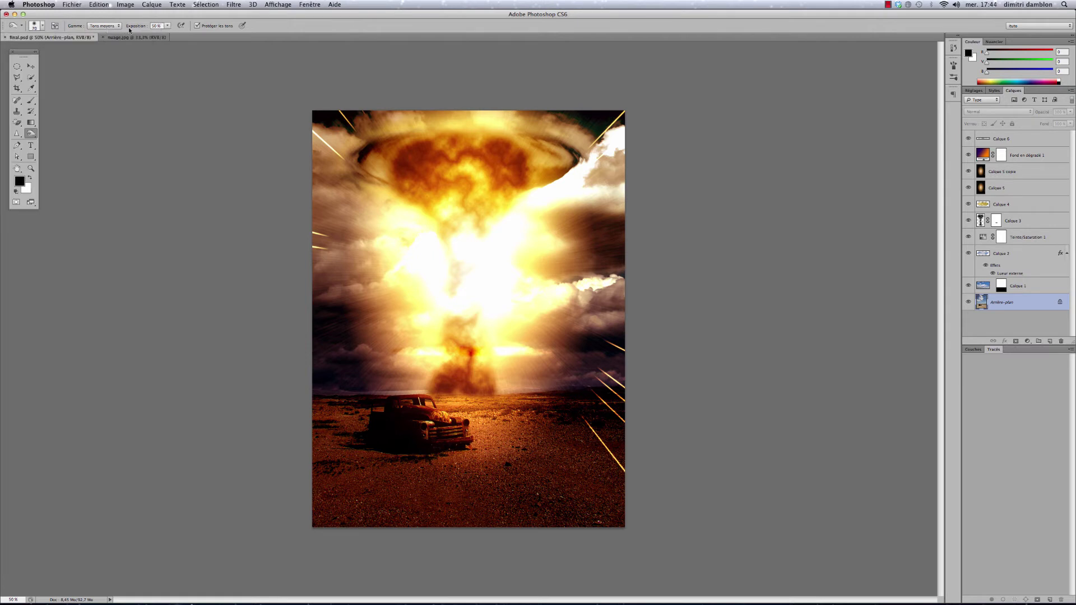
click(167, 26)
key(super+plus)
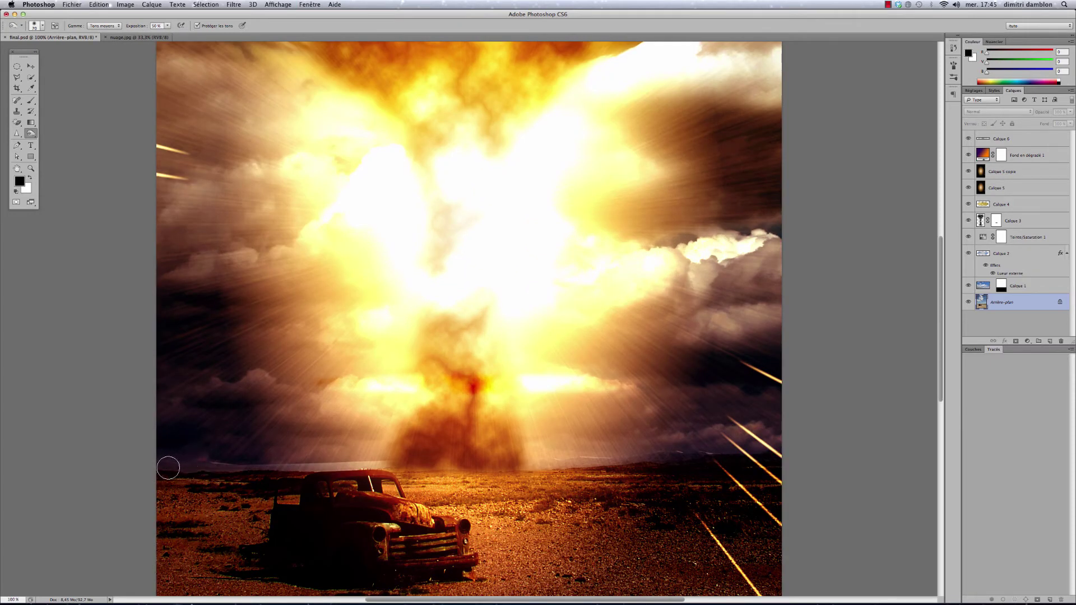
drag(168, 468, 381, 463)
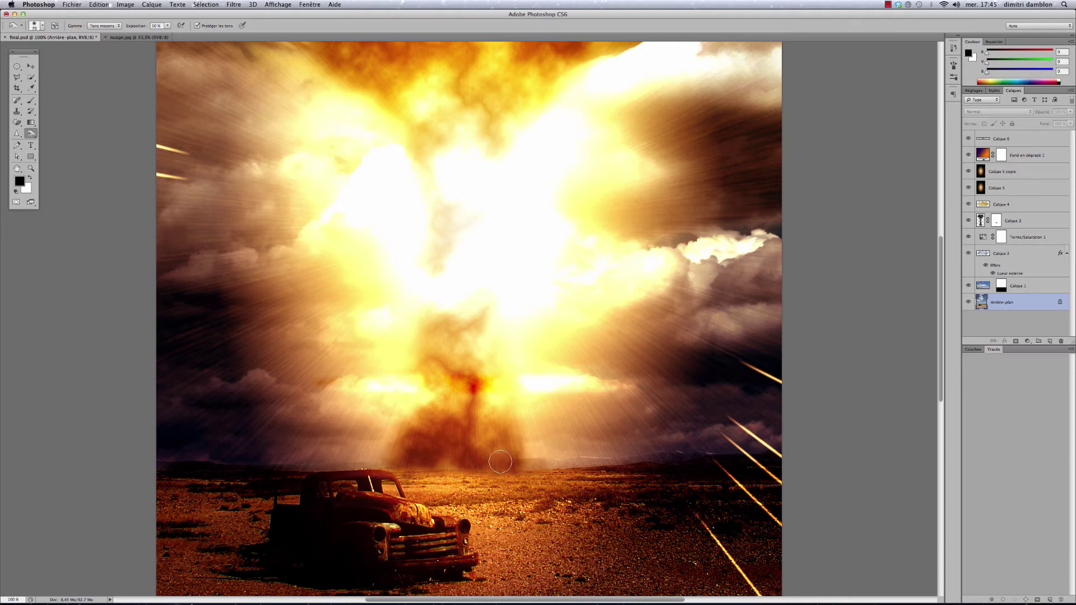
mouse_move(507, 463)
mouse_down()
mouse_move(777, 458)
mouse_move(507, 463)
mouse_up()
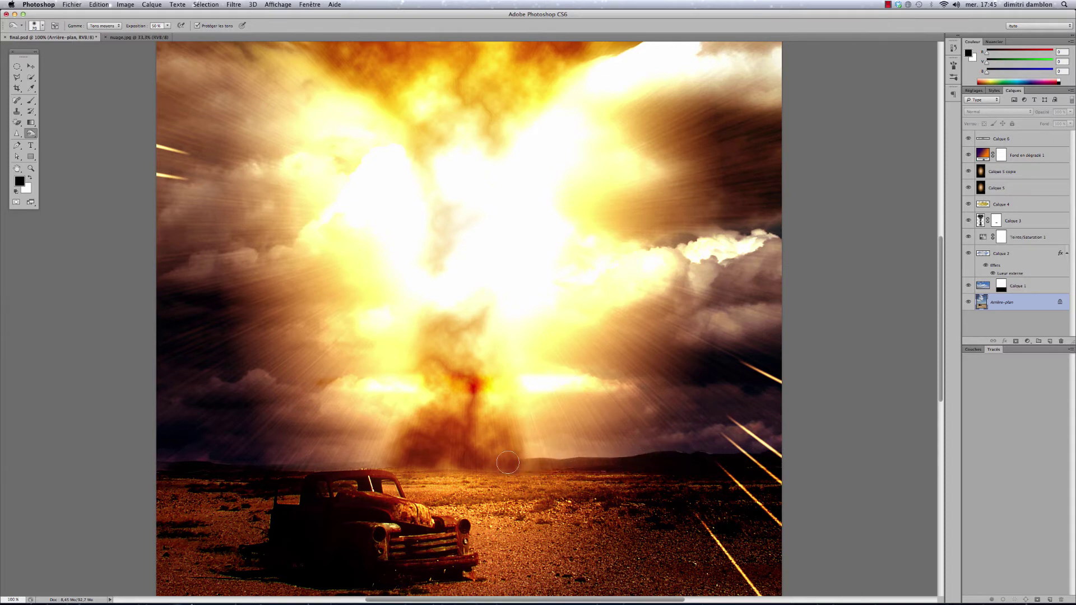
mouse_move(406, 467)
mouse_down()
mouse_move(261, 456)
mouse_move(323, 460)
mouse_up()
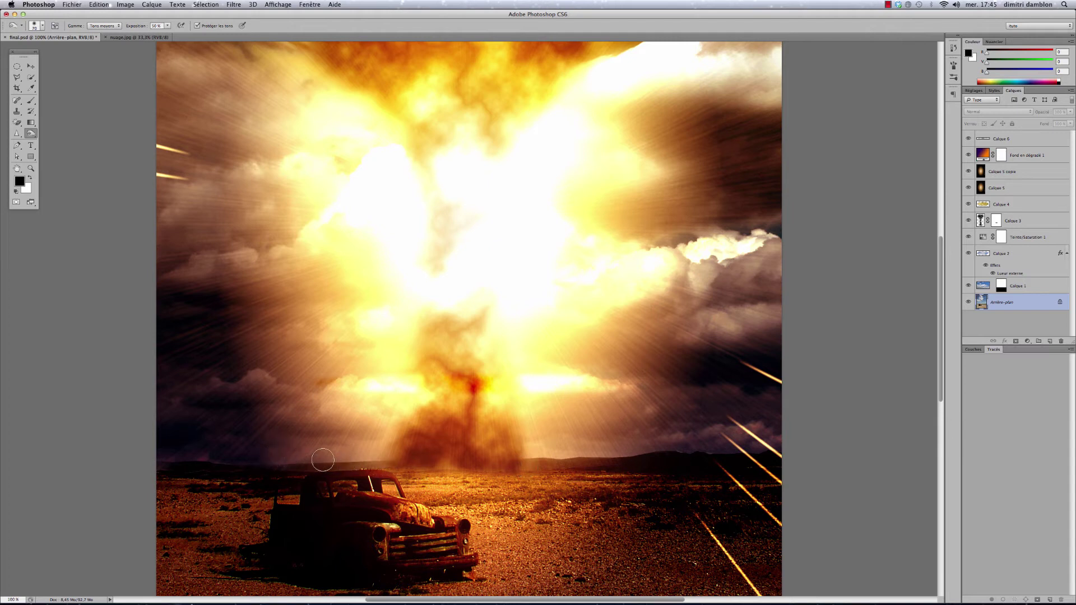
mouse_move(430, 486)
mouse_down()
mouse_move(393, 467)
mouse_move(466, 473)
mouse_move(423, 479)
mouse_move(462, 479)
mouse_move(445, 481)
mouse_move(449, 493)
mouse_move(481, 522)
mouse_up()
mouse_move(410, 504)
mouse_down()
mouse_move(423, 524)
mouse_move(364, 495)
mouse_move(429, 528)
mouse_move(406, 544)
mouse_move(398, 512)
mouse_up()
Lighten the highlights of the ground just behind the truck, below the mushroom stem, using the Densité - tool set to Tons clairs
click(31, 136)
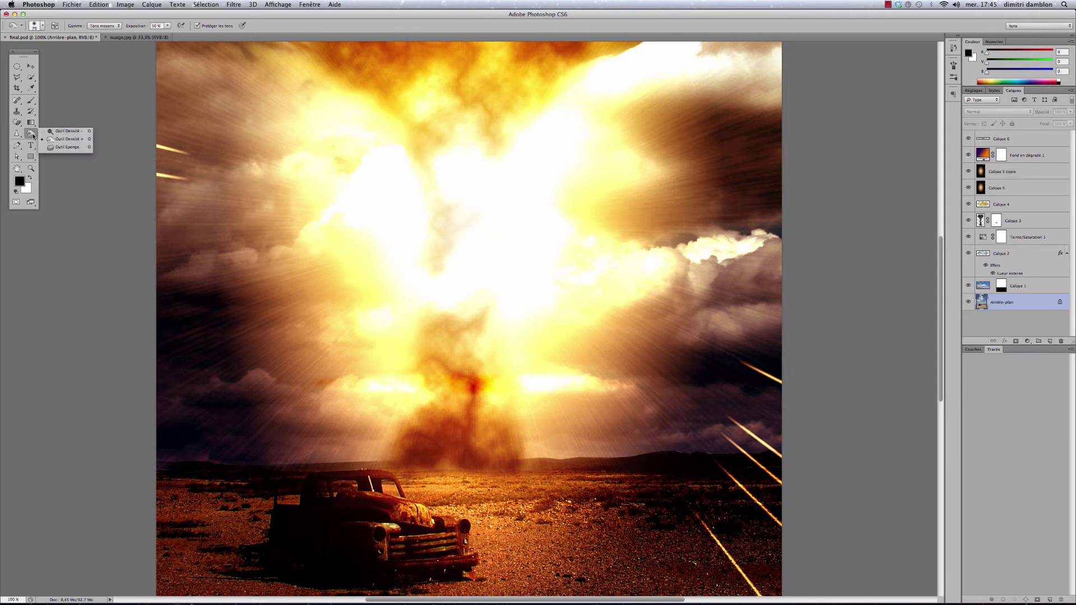
click(67, 132)
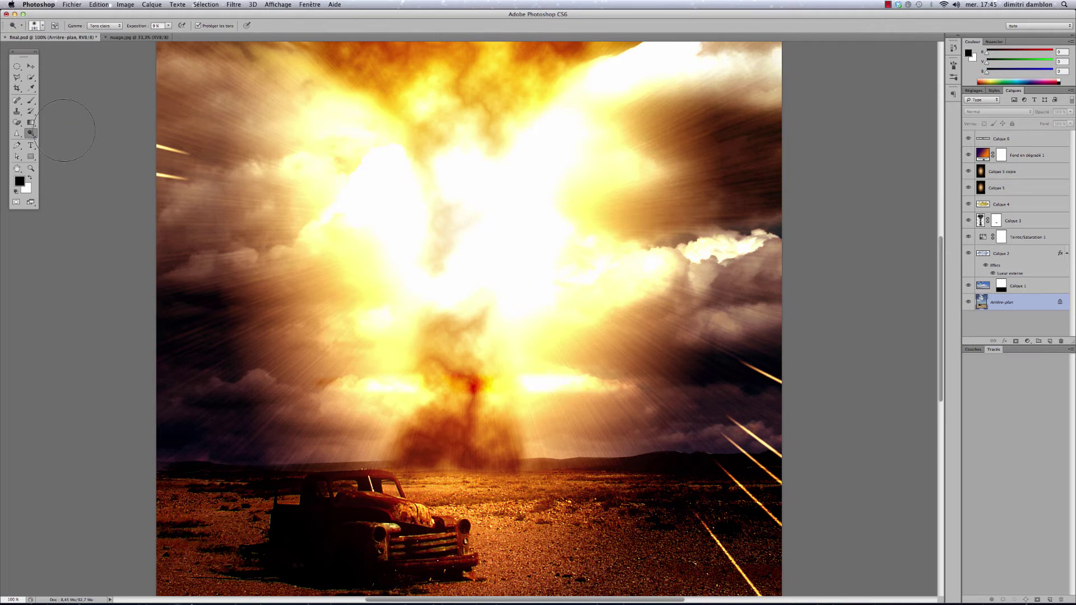
click(42, 26)
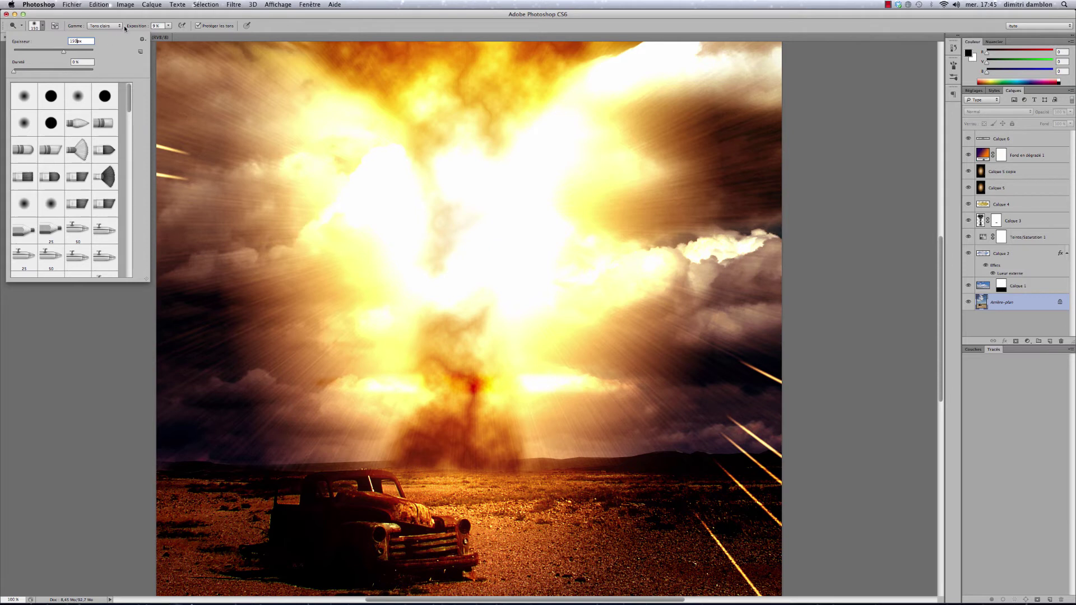
key(Return)
click(103, 26)
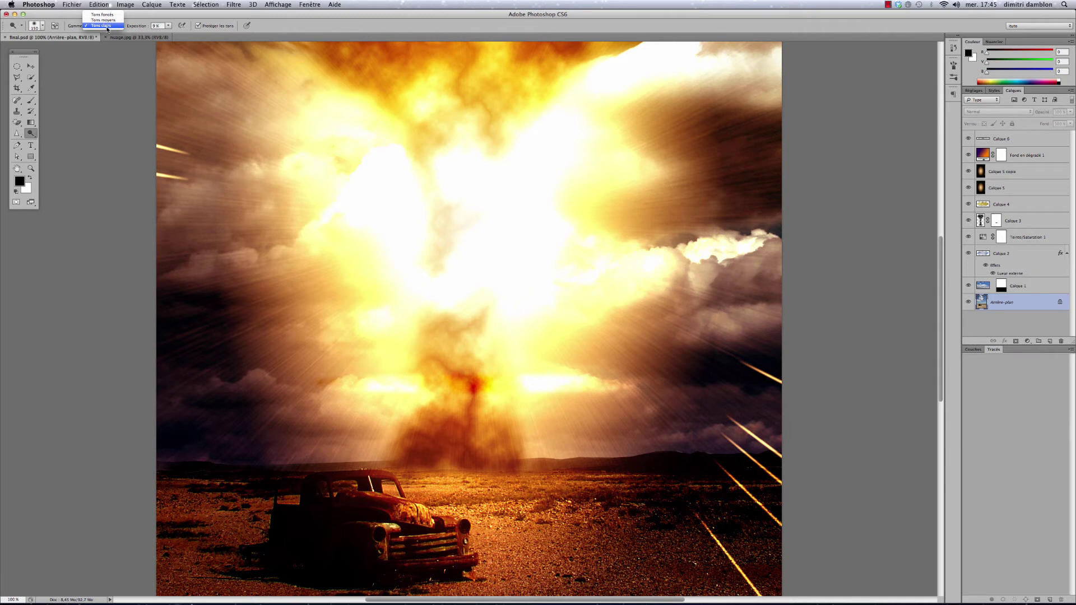
click(109, 26)
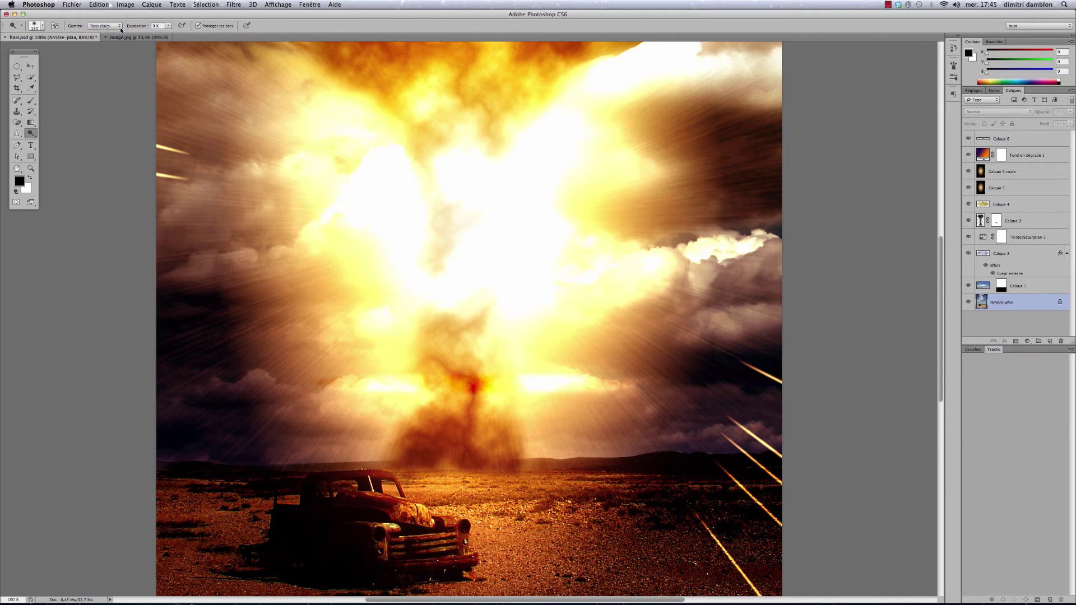
click(169, 26)
click(163, 26)
mouse_move(441, 486)
mouse_down()
mouse_move(495, 489)
mouse_move(415, 485)
mouse_move(475, 486)
mouse_move(486, 527)
mouse_move(538, 496)
mouse_move(500, 492)
mouse_move(534, 490)
mouse_move(491, 537)
mouse_move(493, 553)
mouse_move(498, 560)
mouse_move(534, 536)
mouse_move(509, 500)
mouse_move(420, 488)
mouse_up()
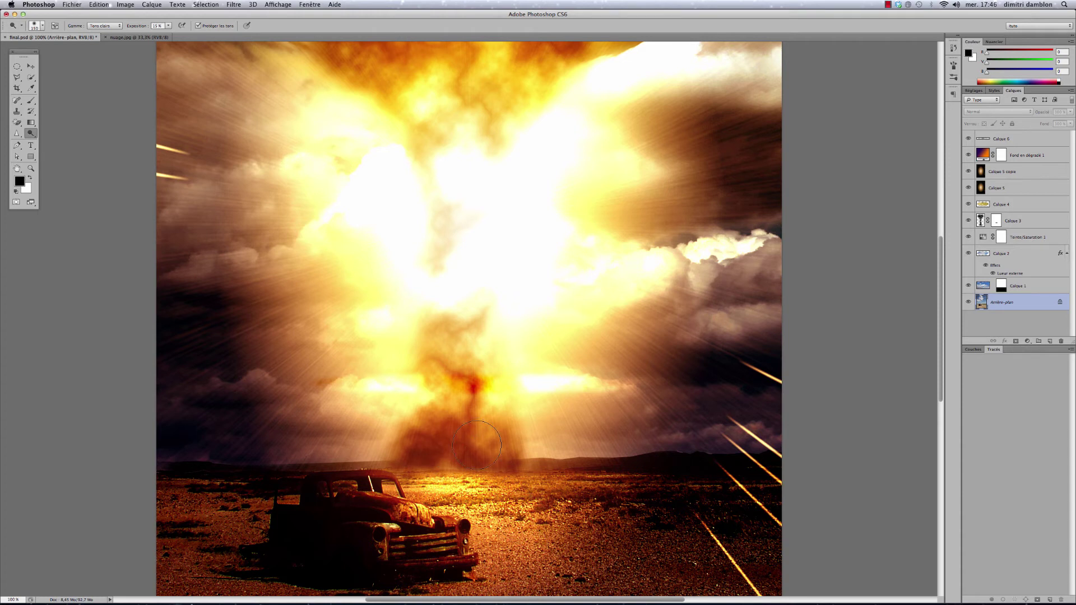
Reduce the Densité - brush size and brighten the highlights on the truck's hood, front fender and grille
click(43, 26)
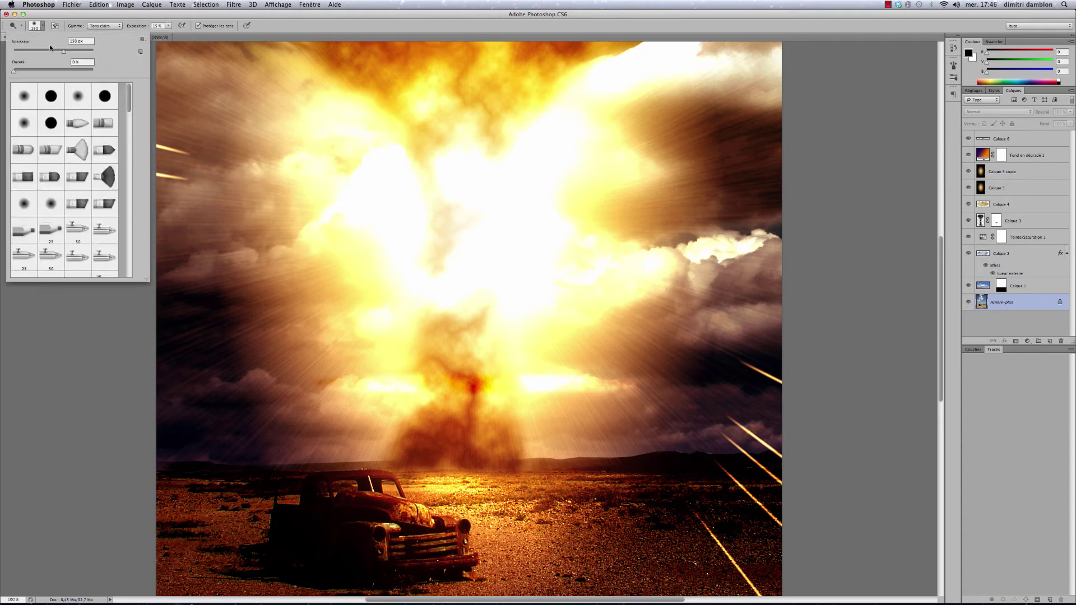
drag(46, 52, 52, 52)
click(398, 535)
key(super+plus)
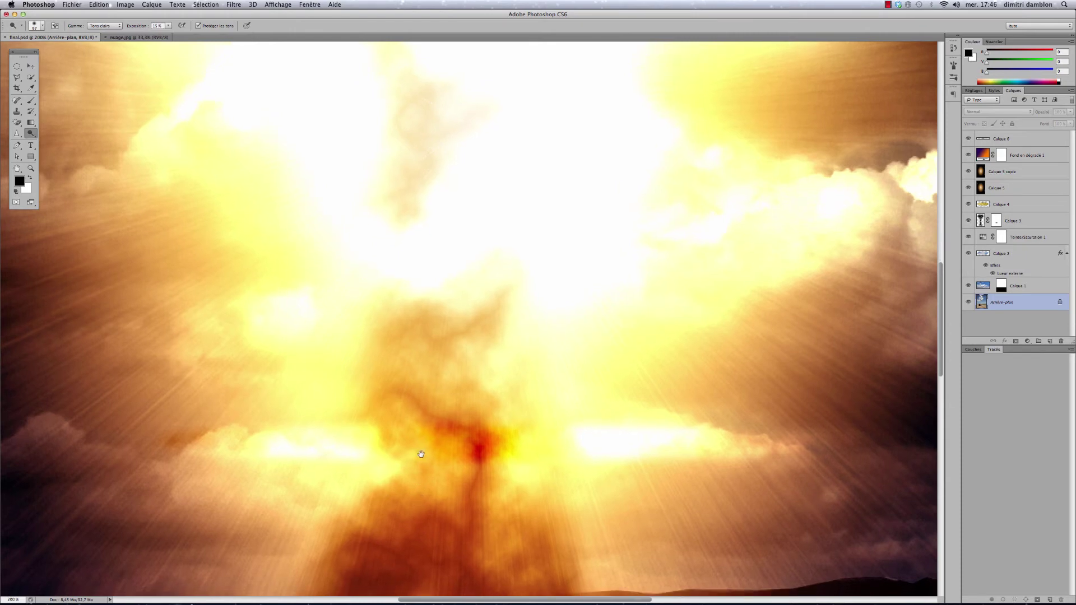
drag(415, 448, 428, 152)
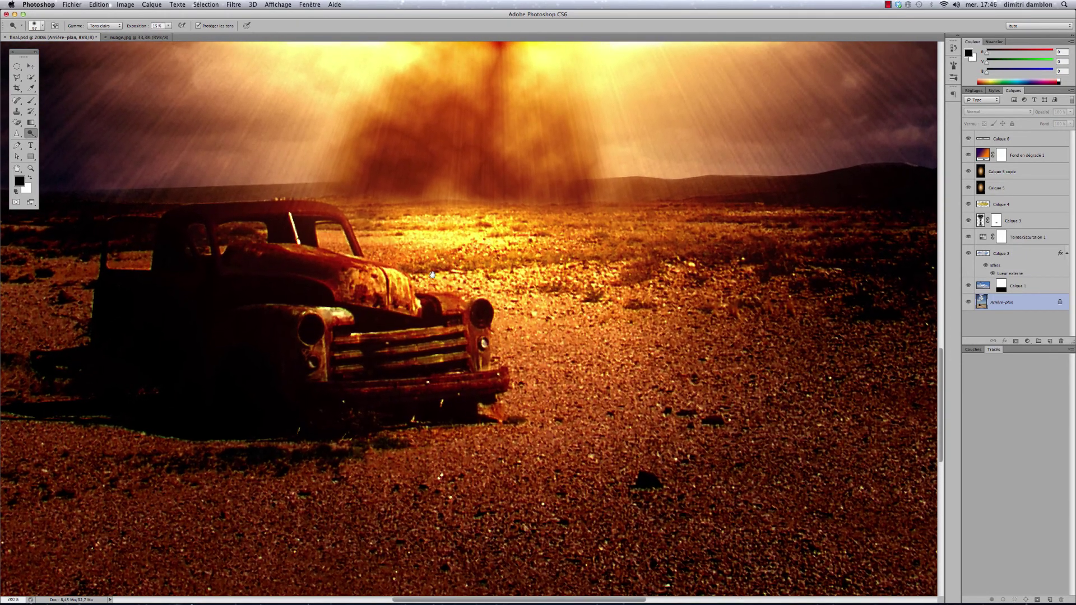
mouse_move(329, 326)
mouse_down()
mouse_move(401, 335)
mouse_move(436, 349)
mouse_move(444, 336)
mouse_move(315, 259)
mouse_move(289, 230)
mouse_move(339, 288)
mouse_move(323, 368)
mouse_move(420, 361)
mouse_move(427, 342)
mouse_move(307, 248)
mouse_move(353, 292)
mouse_move(448, 323)
mouse_move(460, 351)
mouse_move(431, 367)
mouse_move(340, 375)
mouse_move(327, 337)
mouse_move(356, 303)
mouse_move(331, 262)
mouse_move(410, 352)
mouse_move(412, 293)
mouse_up()
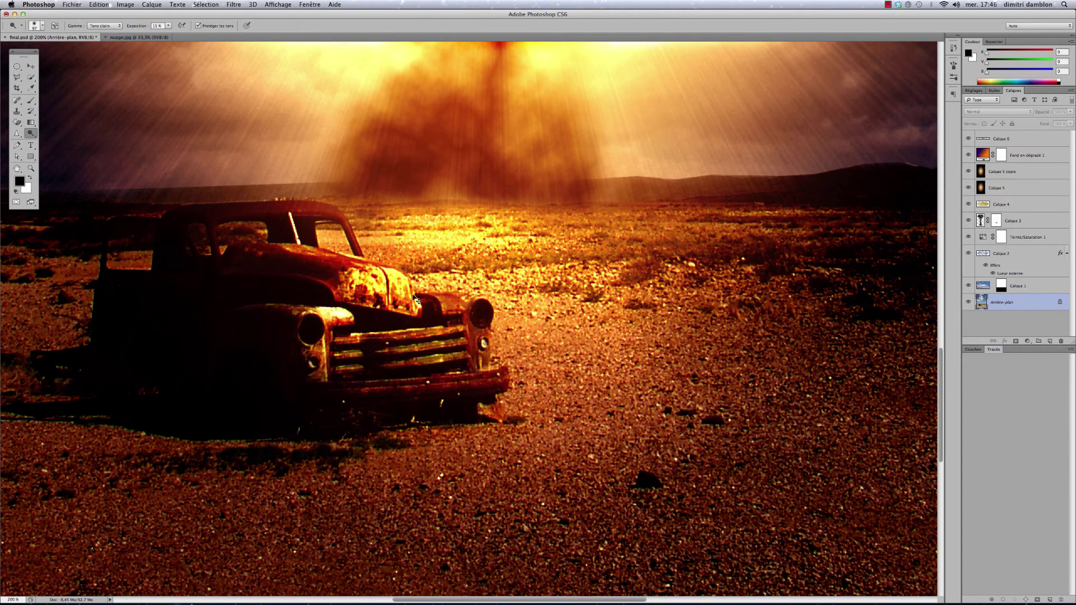
key(super+minus)
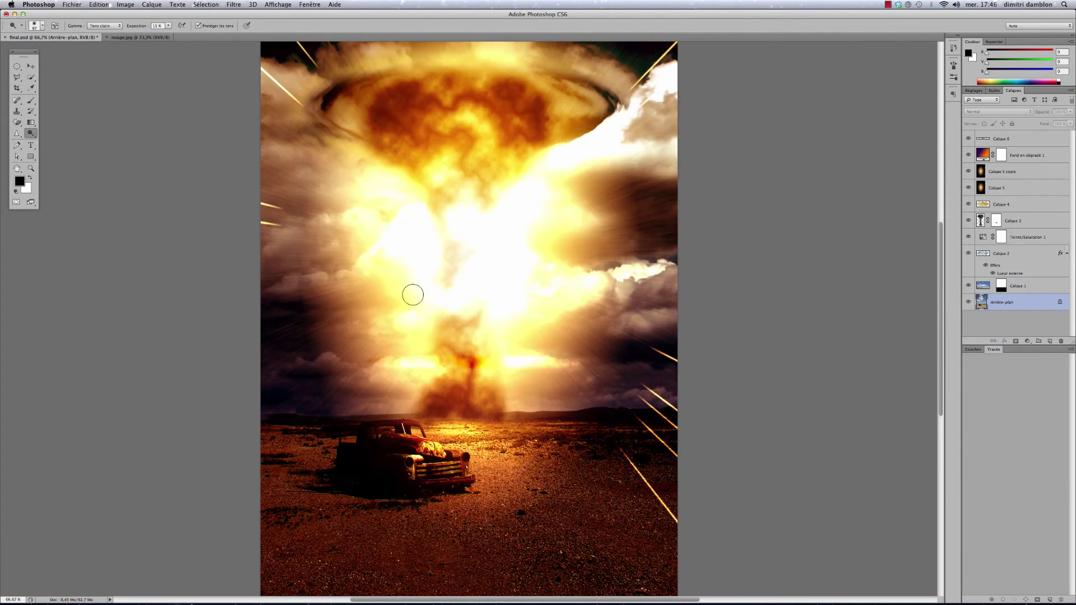
key(super+minus)
key(super+plus)
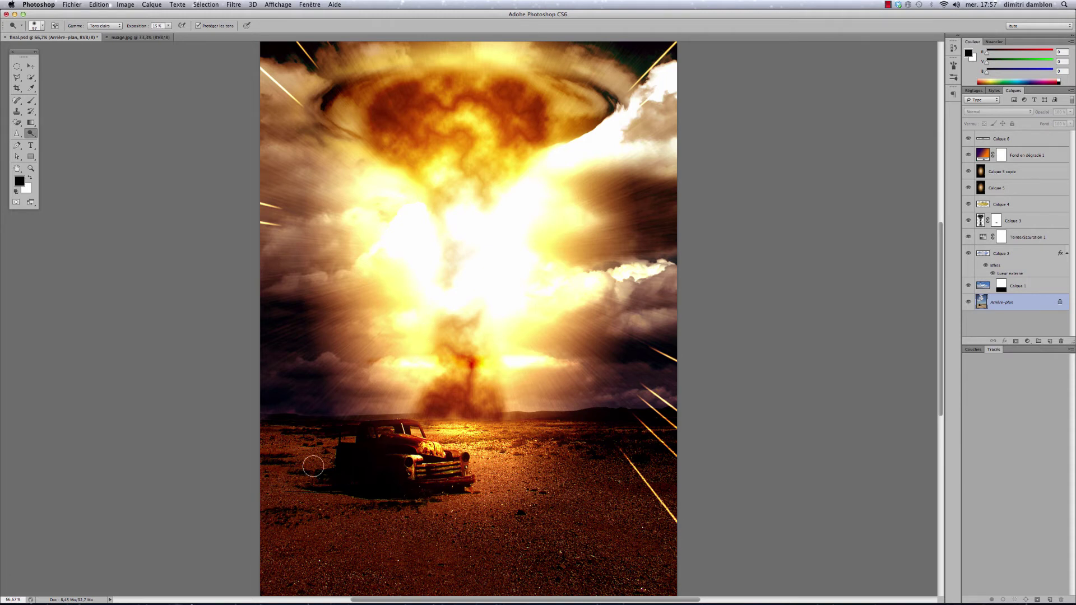
Open the cracked-soil image sol.jpg from the nuclaire folder
click(74, 6)
click(79, 28)
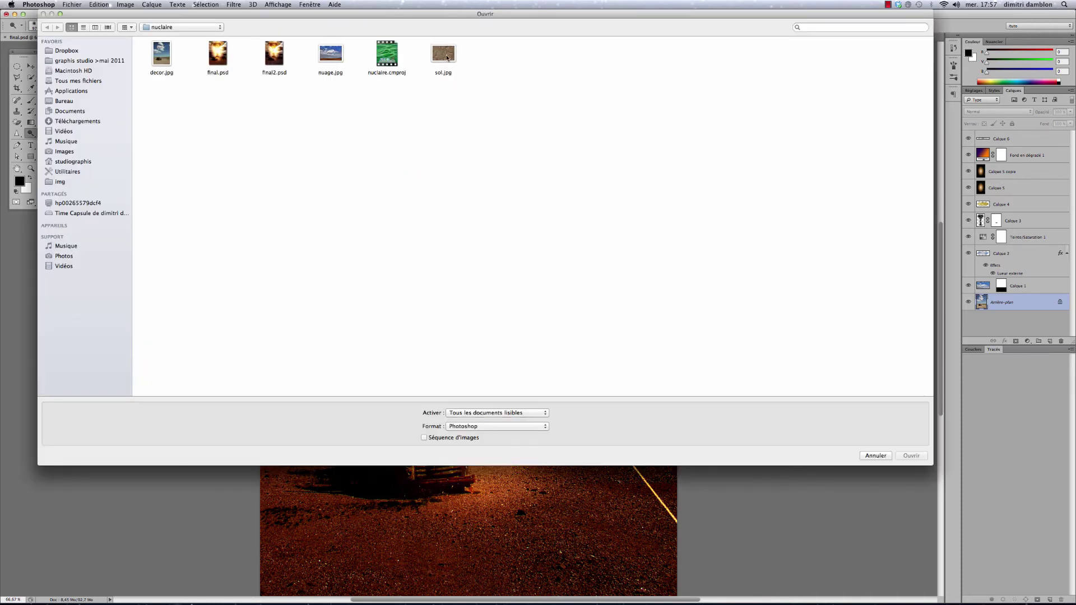
click(446, 56)
key(Return)
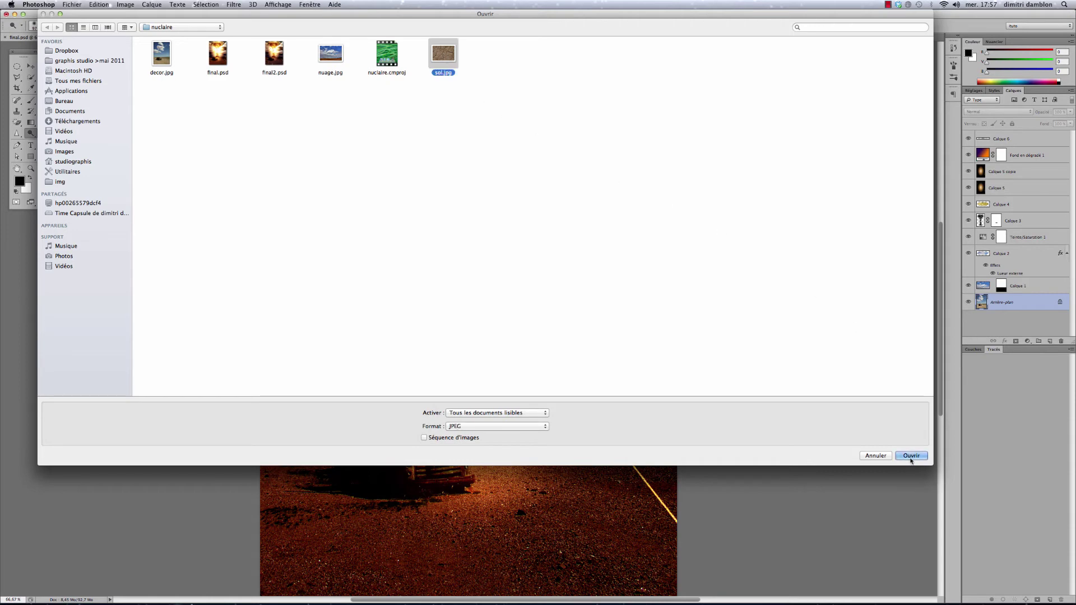
click(622, 333)
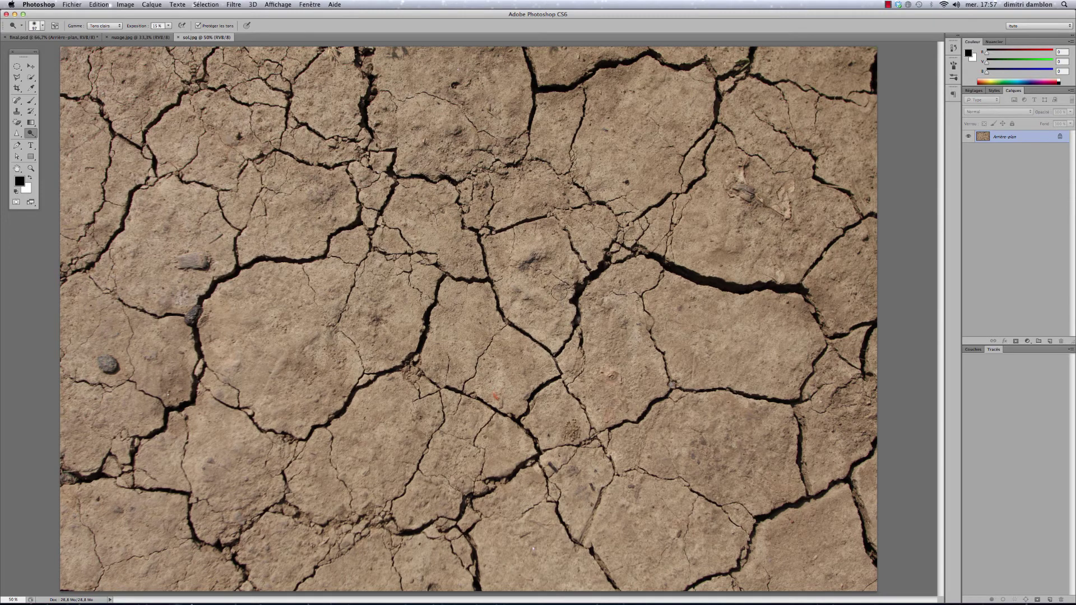
Copy the entire cracked-soil image and paste it into final.psd as a new layer just above Arrière-plan
key(super+a)
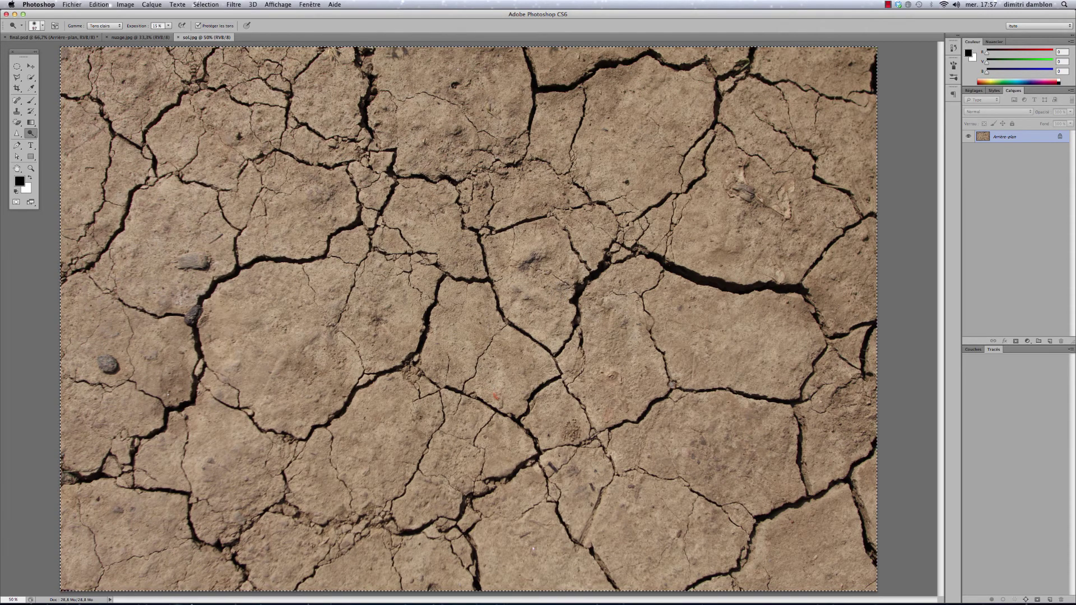
click(40, 38)
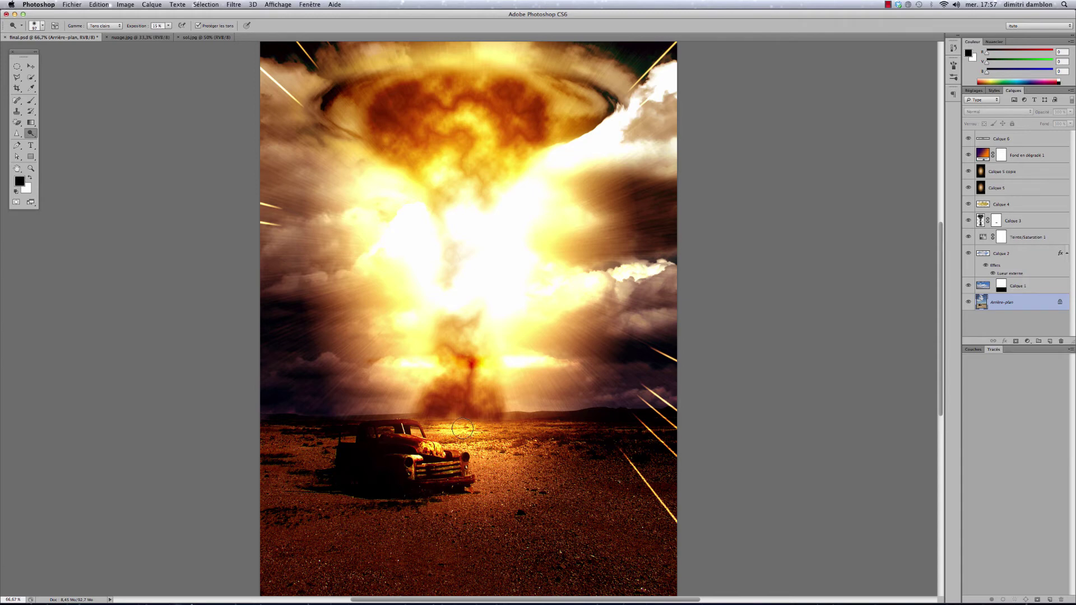
key(super+v)
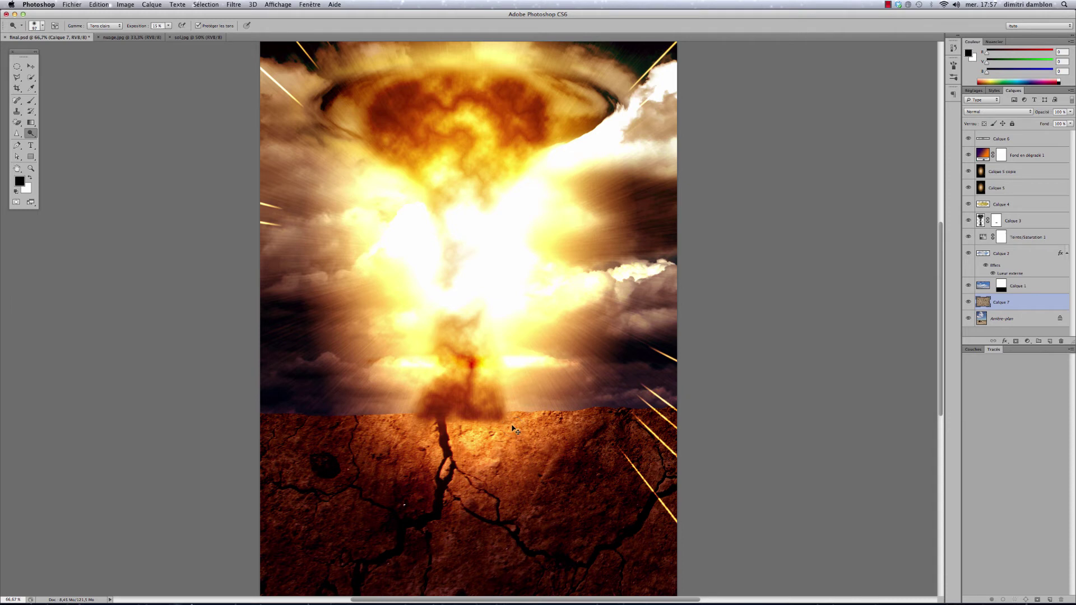
Free-transform the cracked-soil layer to about 40% width and 19% height, placing it over the foreground below the truck
key(super+t)
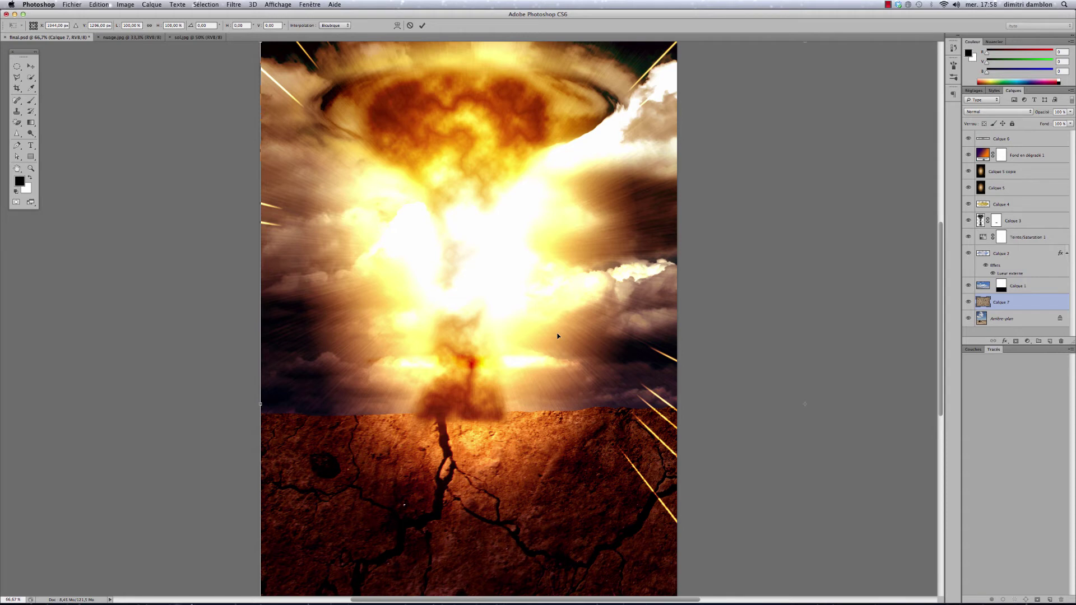
key(super+minus)
key(super+minus)
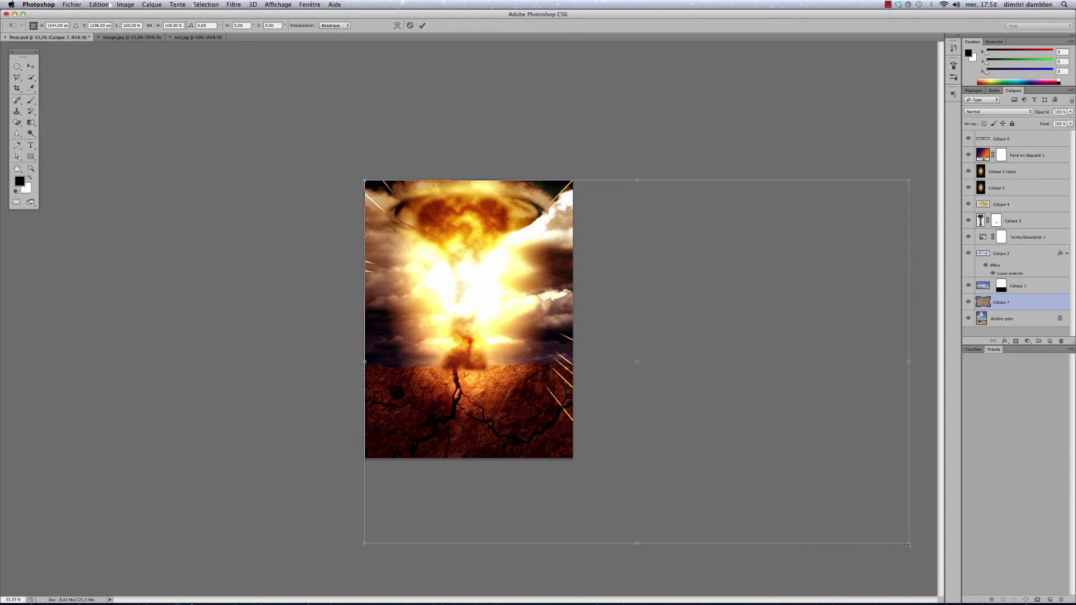
drag(909, 544, 513, 426)
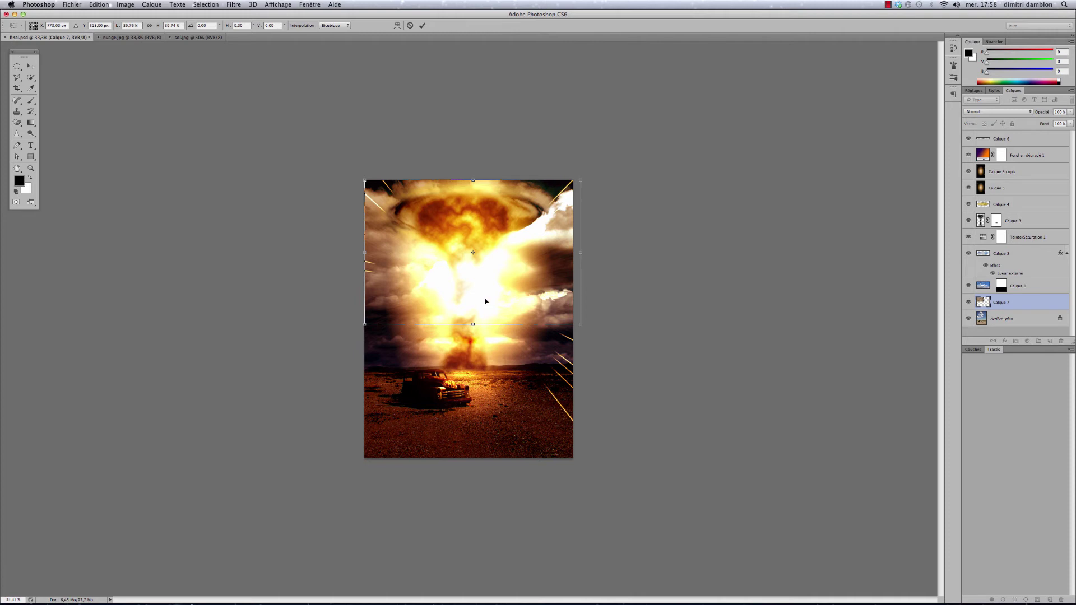
drag(486, 297, 480, 441)
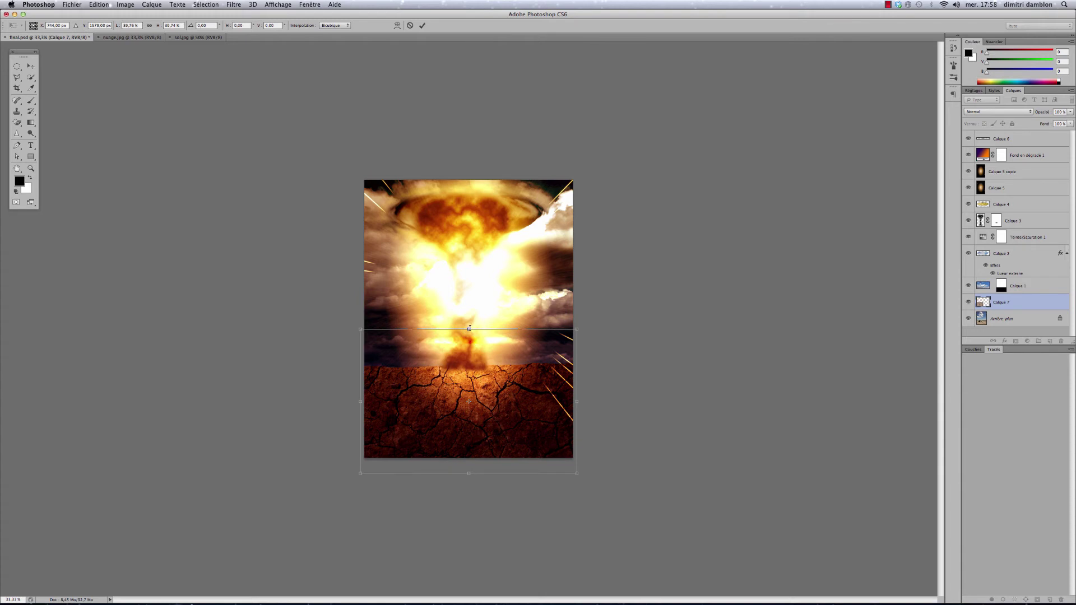
drag(469, 329, 471, 403)
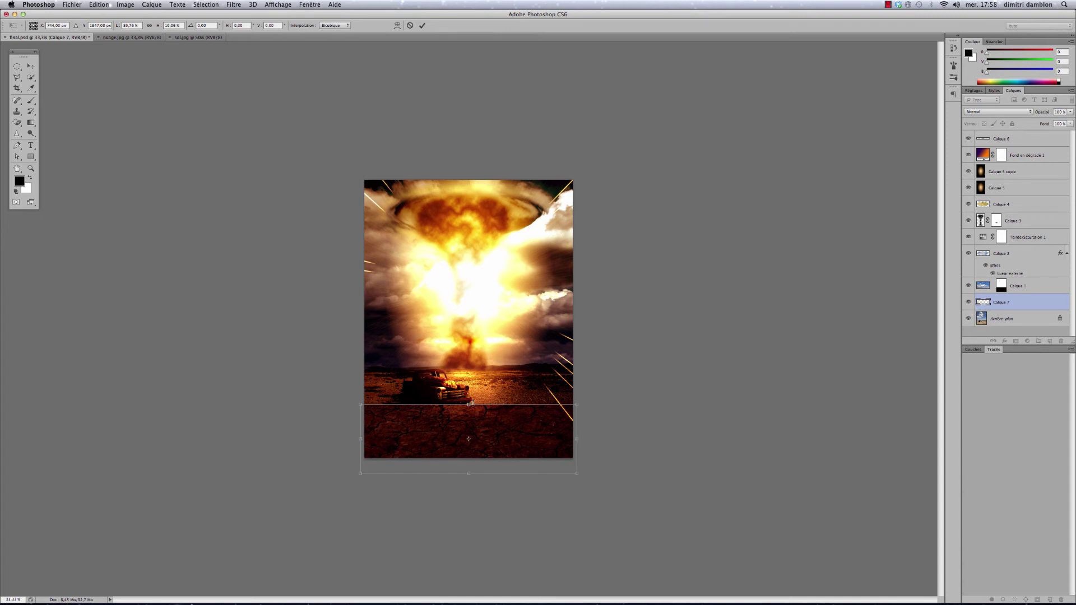
key(o)
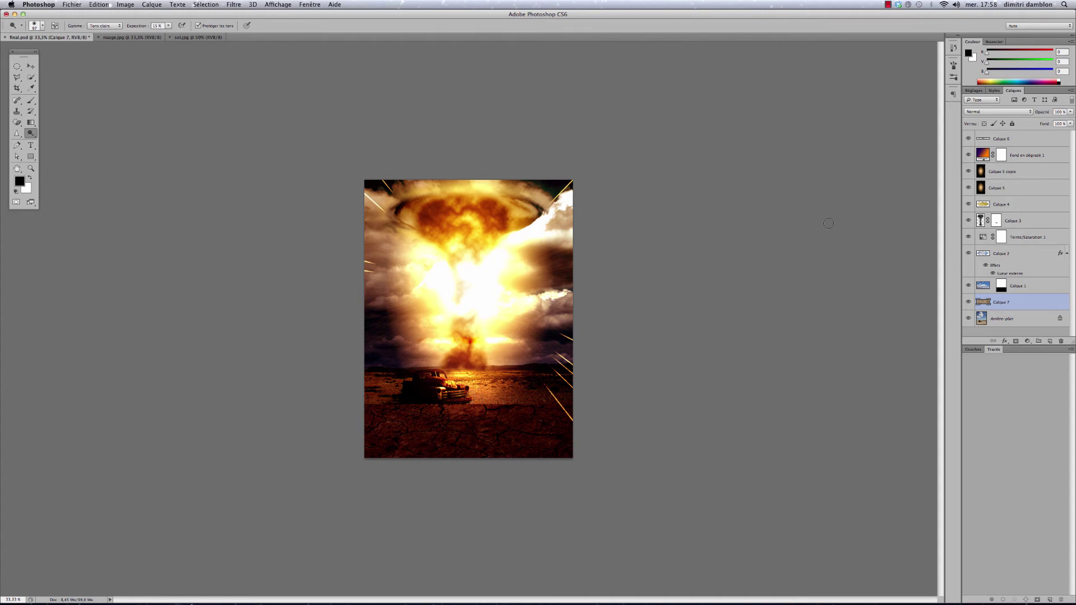
Set the blend mode of the cracked-soil layer Calque 7 to Incrustation
click(980, 113)
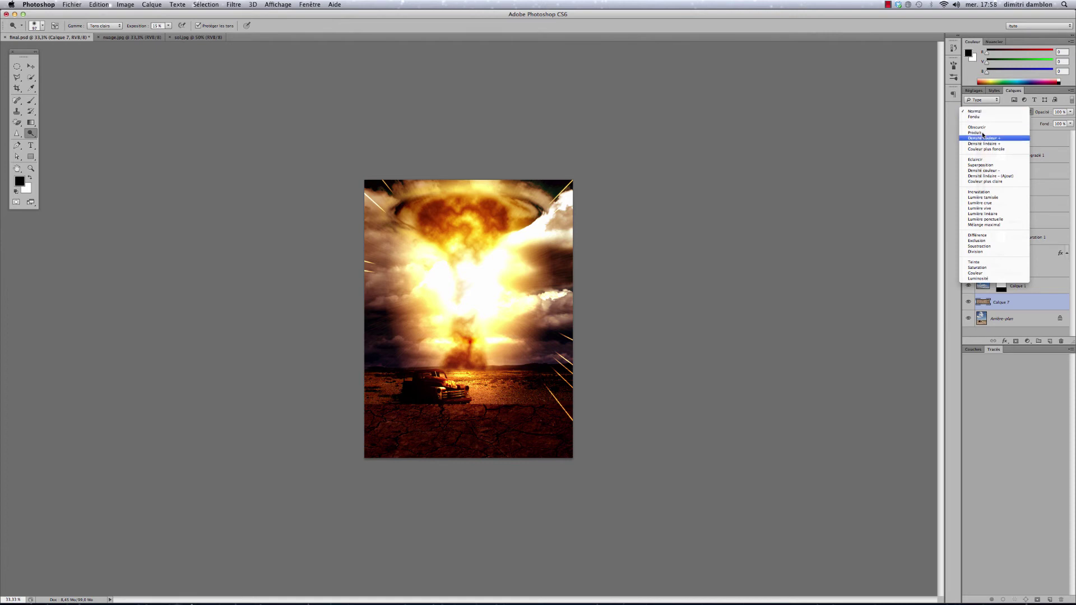
click(978, 192)
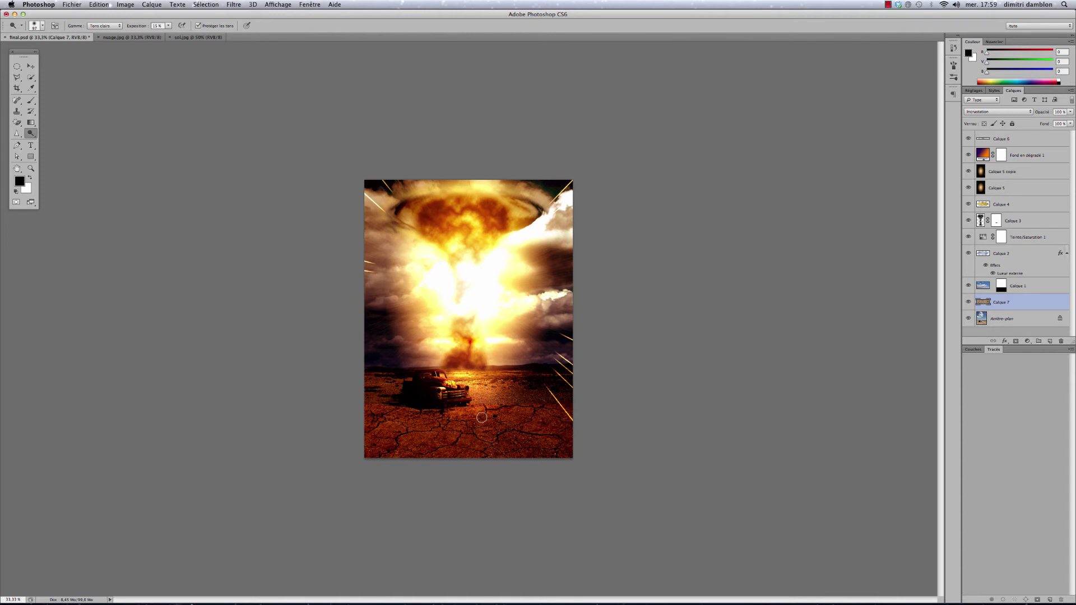
Add a layer mask to cracked-soil layer Calque 7 and apply a short black-to-white linear gradient to it just below the truck
click(1017, 341)
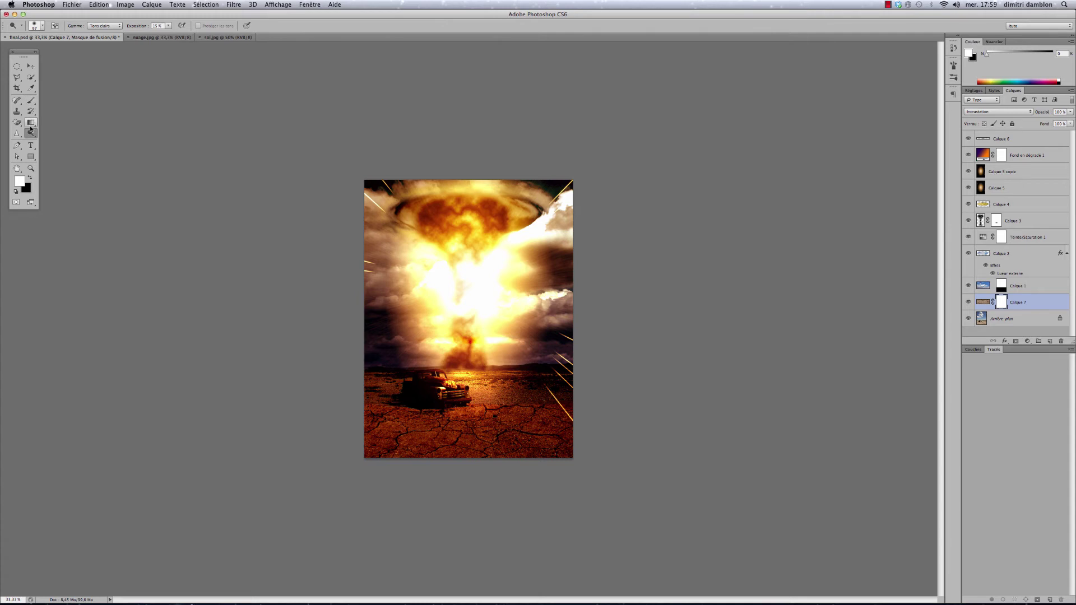
drag(31, 124, 52, 122)
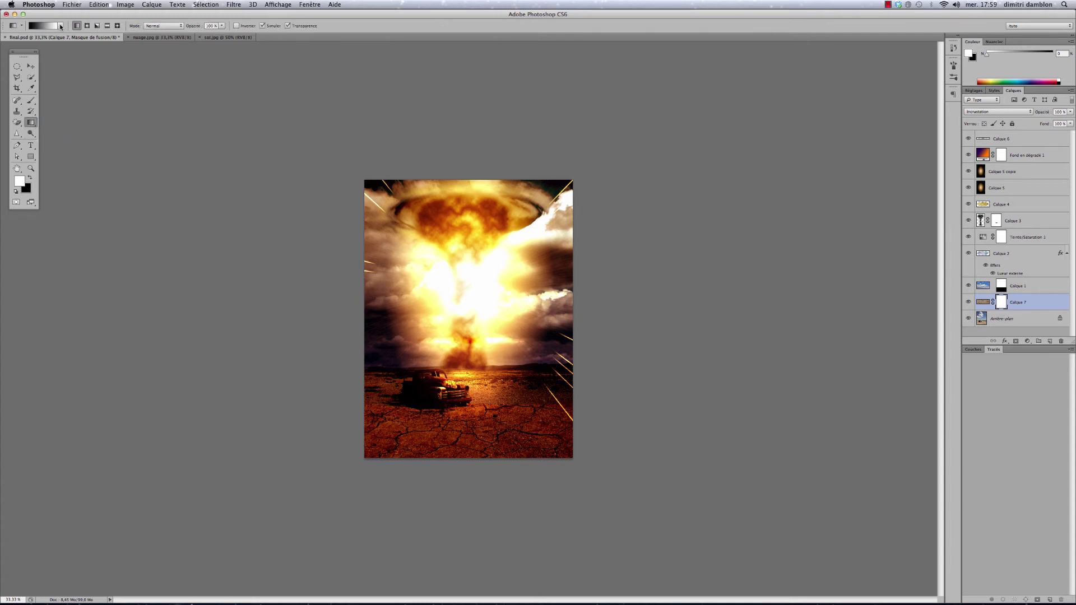
click(60, 25)
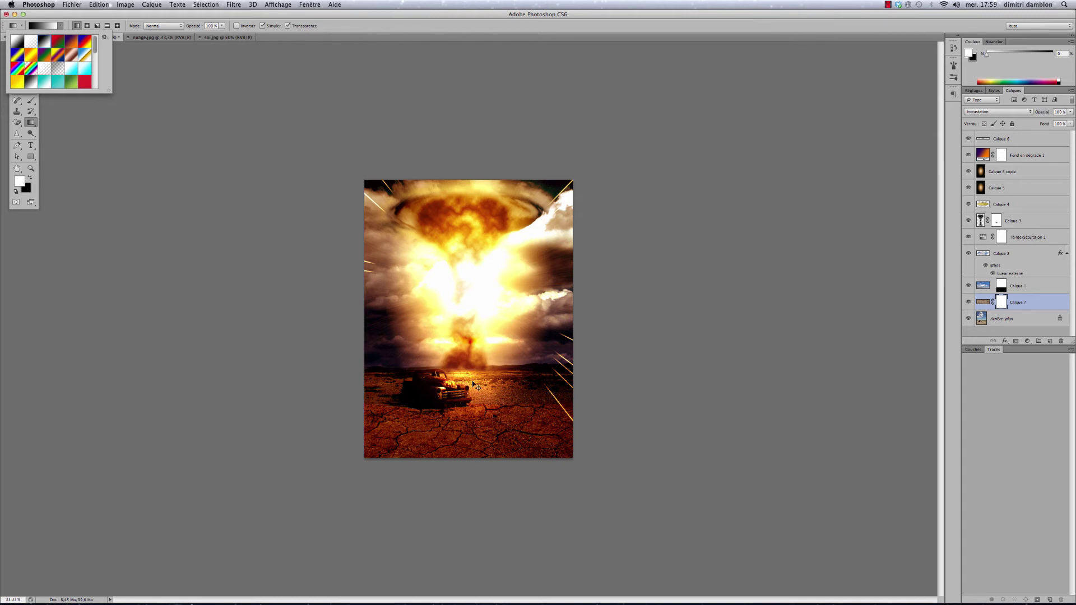
key(Escape)
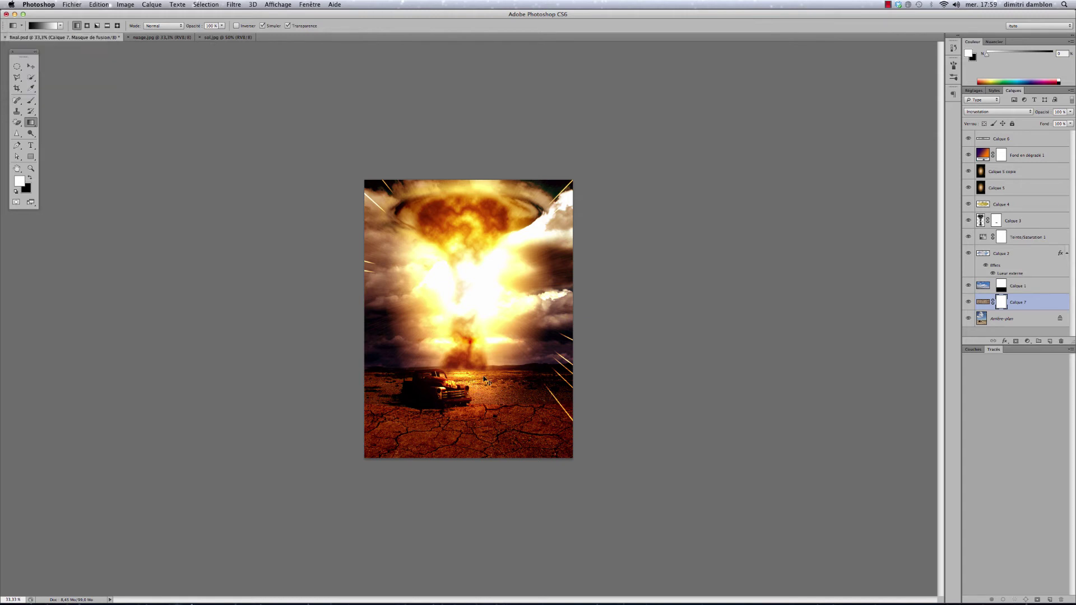
key(super+plus)
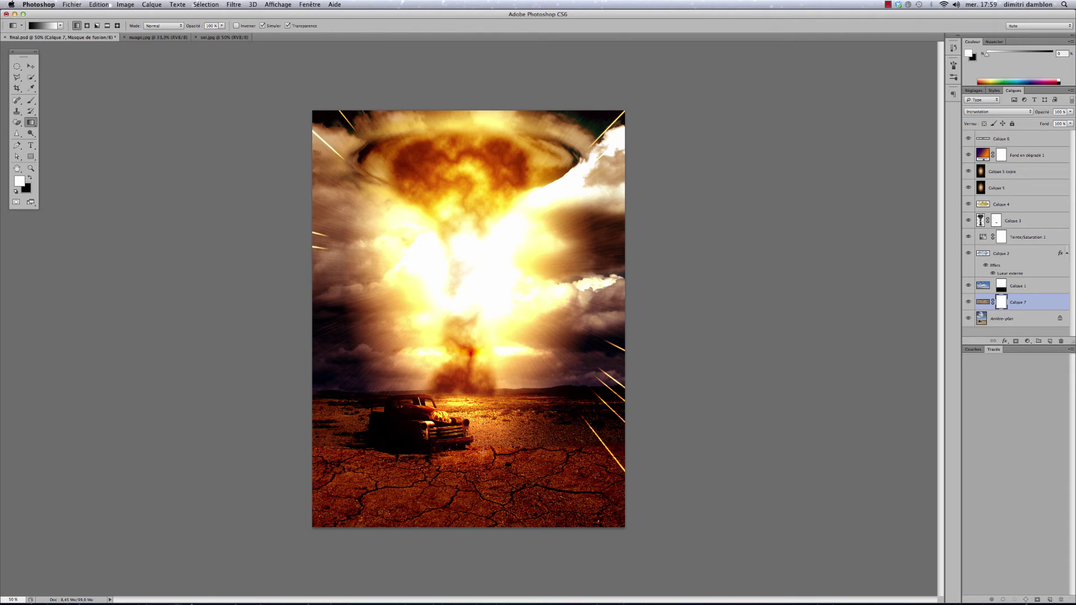
drag(484, 467, 483, 490)
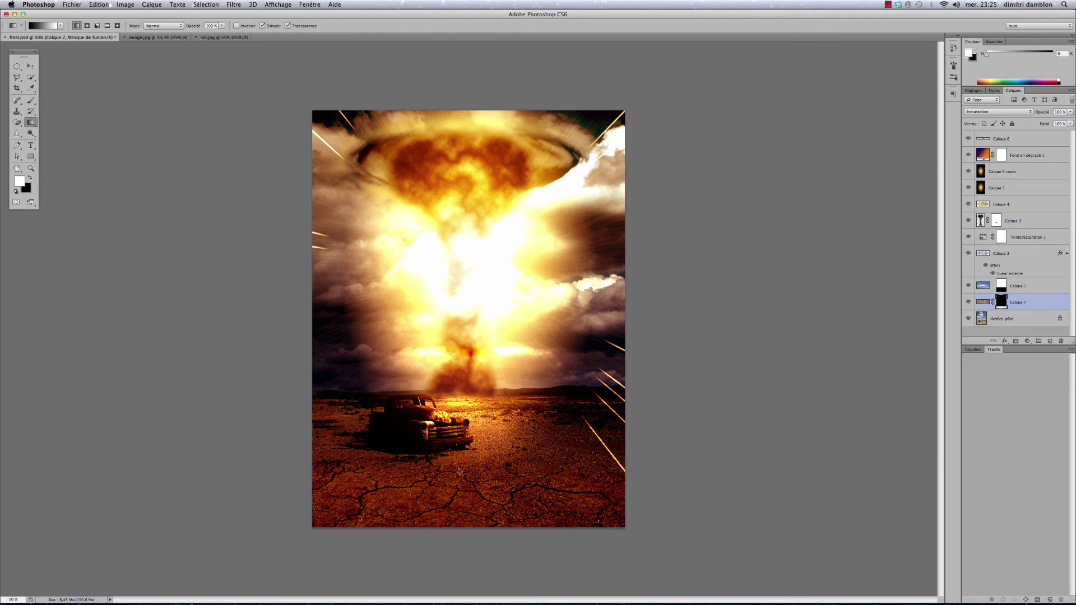
Open cactus.jpg from the nuclaire folder, discarding its embedded colour profile
click(61, 4)
click(73, 23)
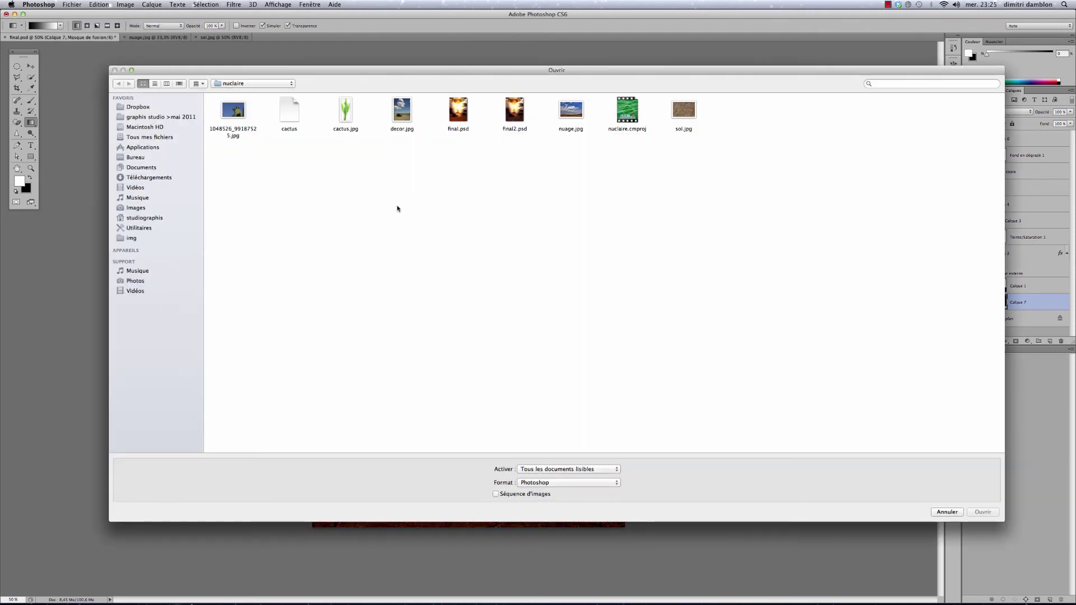
click(345, 115)
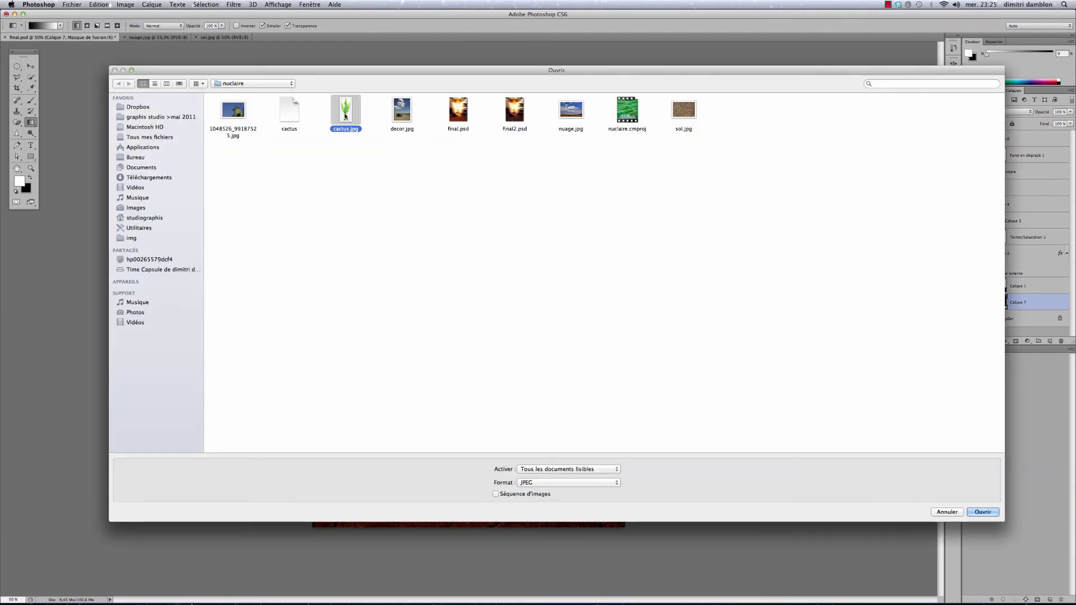
click(982, 512)
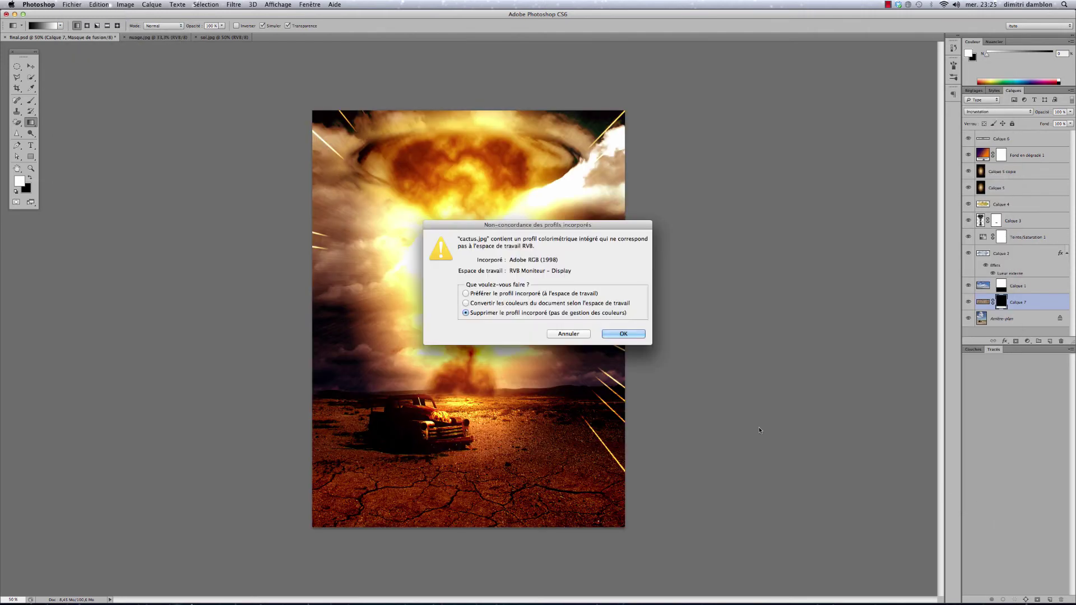
click(622, 333)
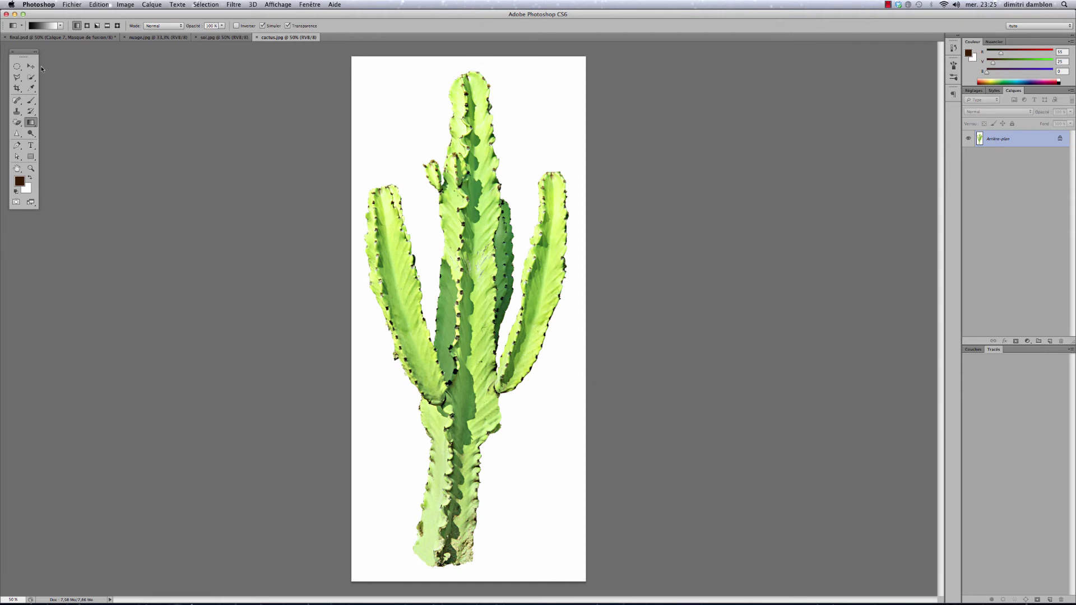
Erase the white background around the cactus with the Magic Eraser at tolerance 32 with Contigu enabled
click(20, 122)
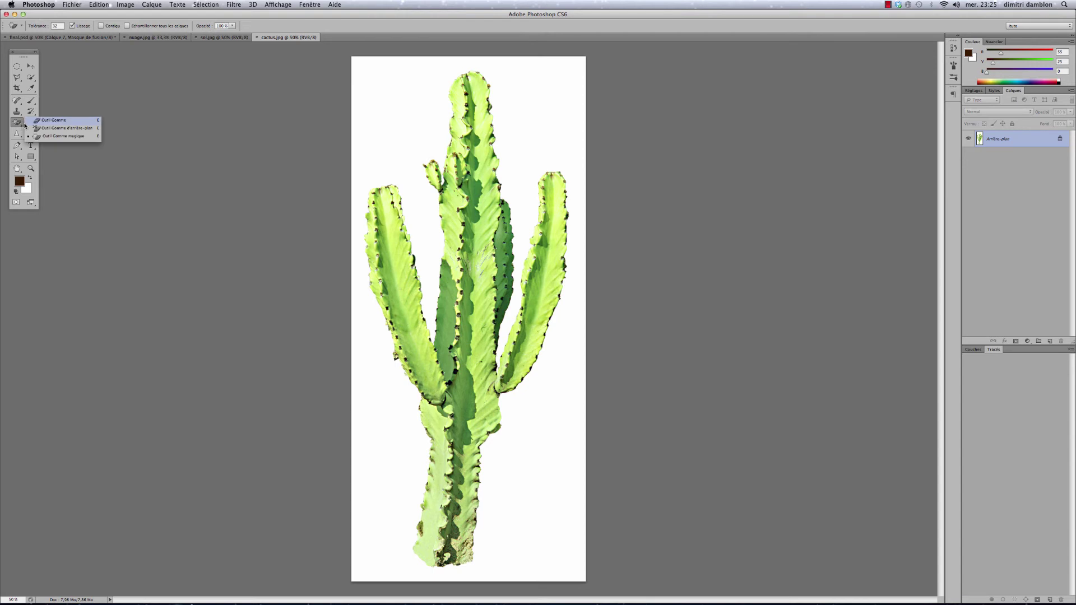
click(54, 137)
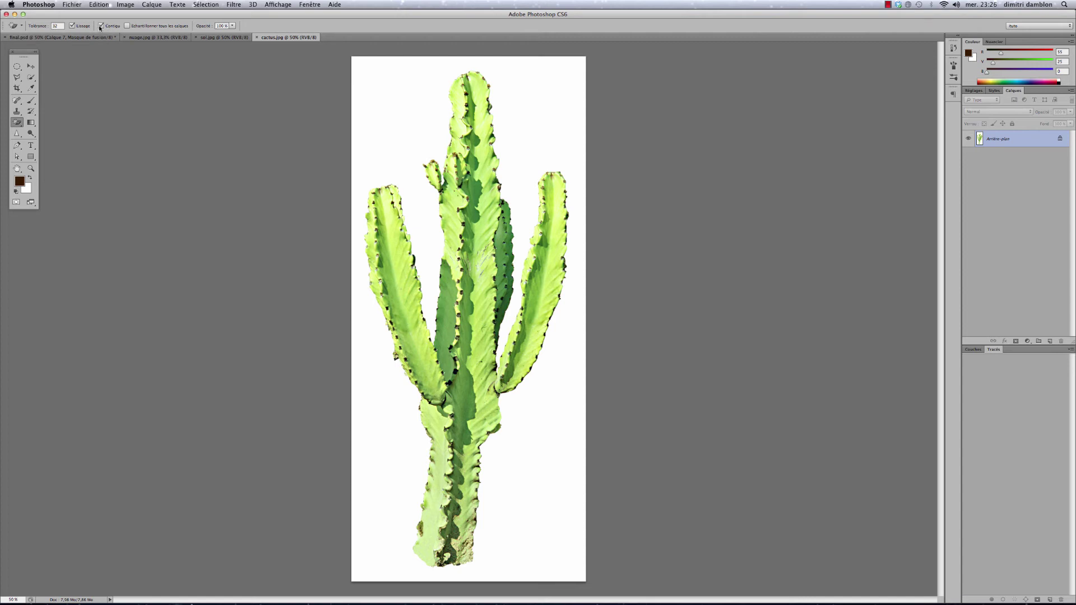
click(413, 124)
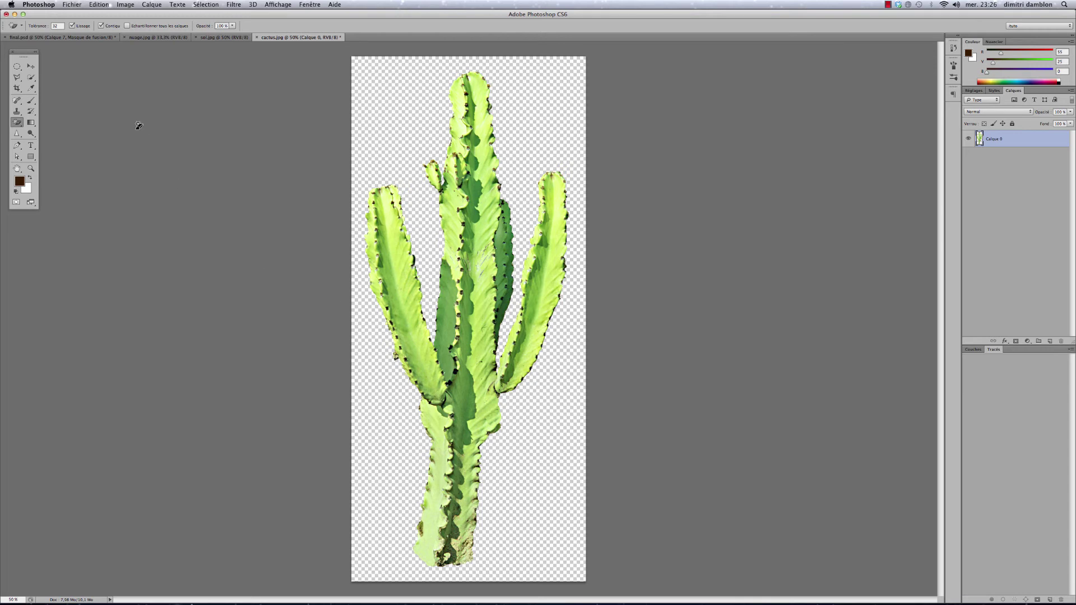
Transfer the cut-out cactus into final.psd as a new layer and place it at the top of the layer stack
click(30, 67)
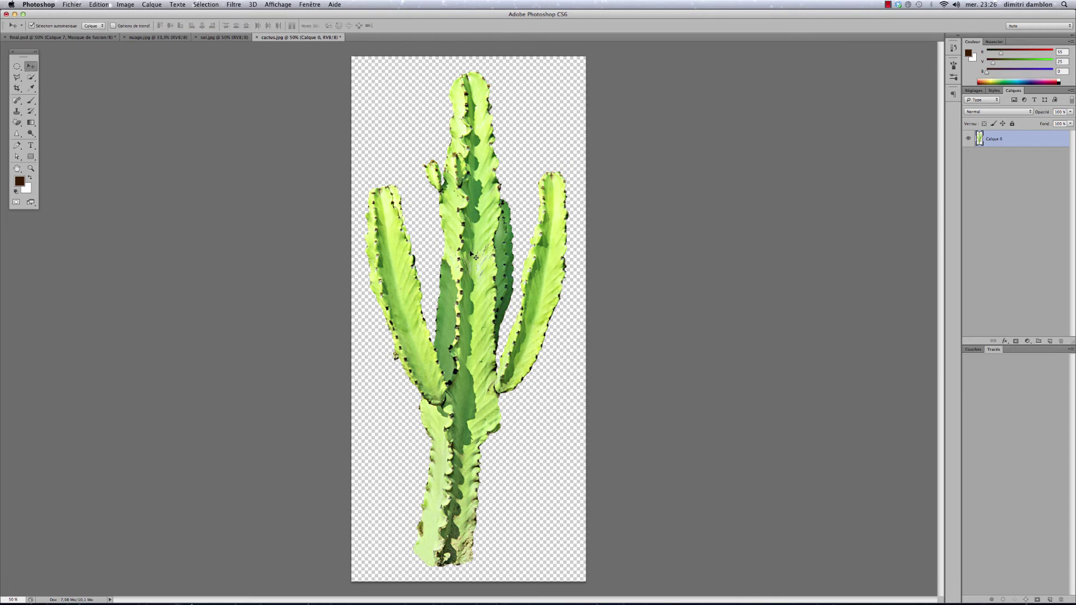
drag(470, 251, 178, 157)
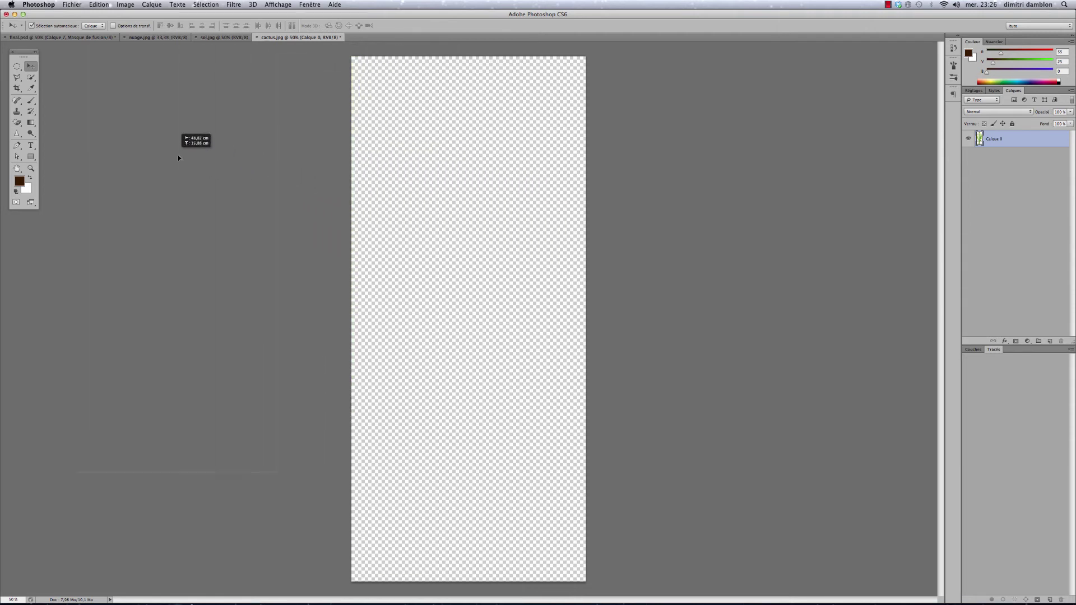
drag(85, 103, 45, 38)
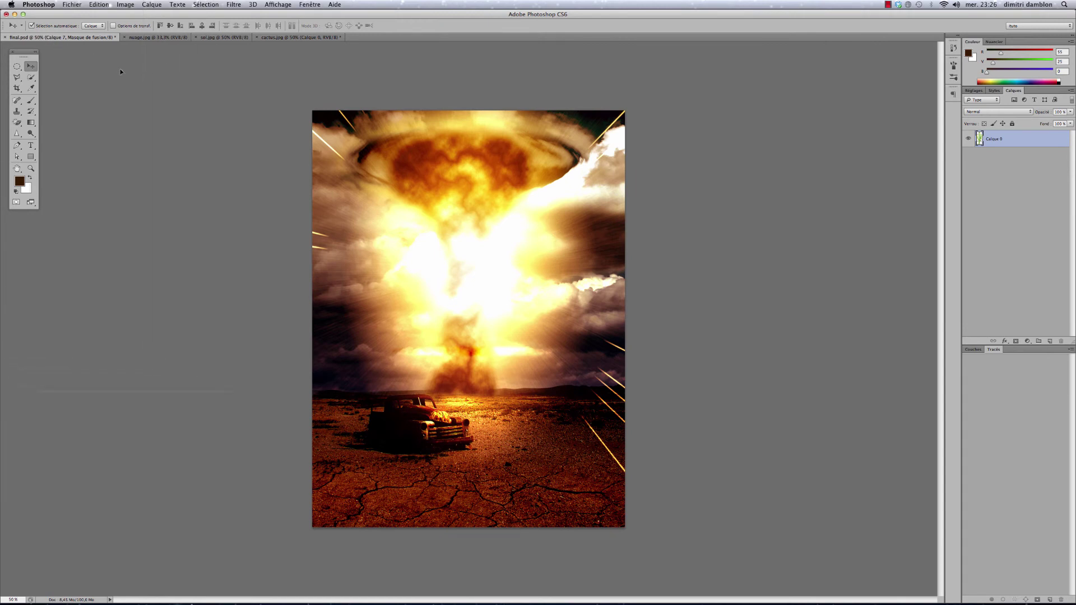
drag(120, 71, 519, 306)
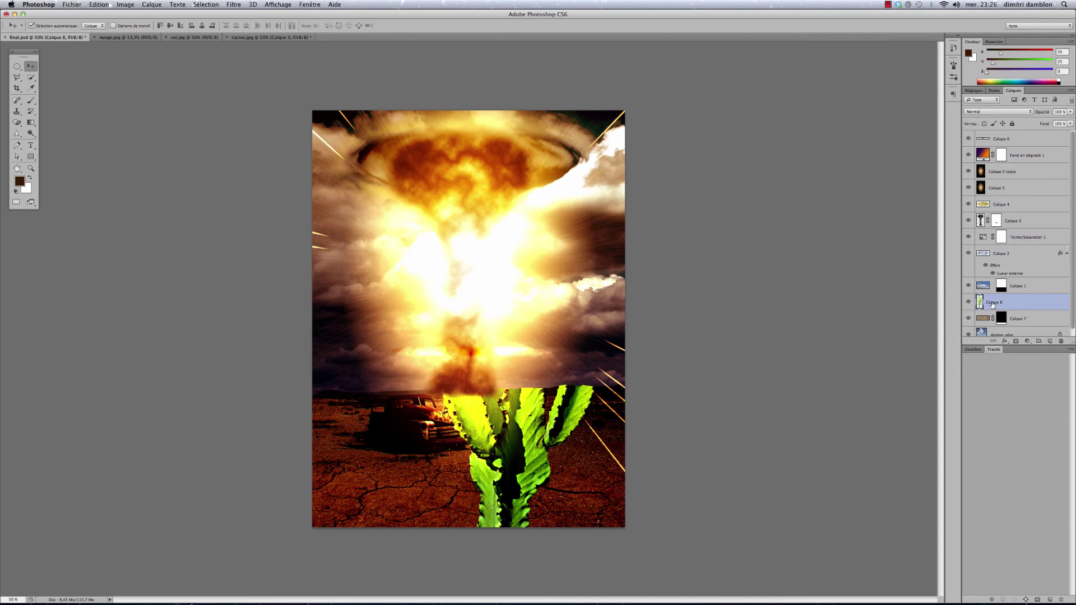
drag(991, 304, 1028, 140)
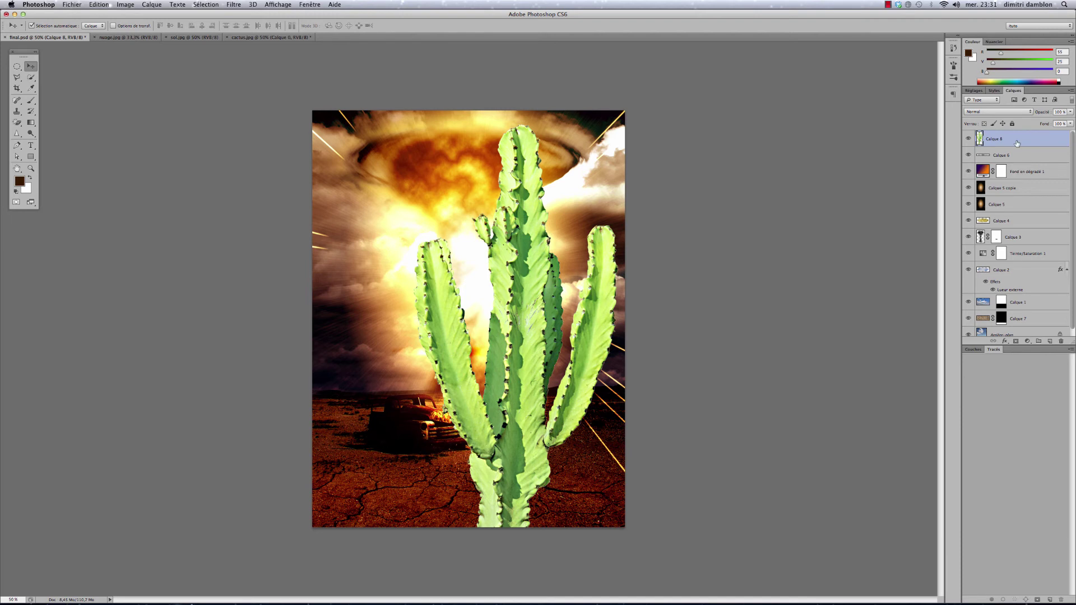
Scale the cactus layer proportionally to about 44.5% and place it in the lower-right foreground of the image
key(super+t)
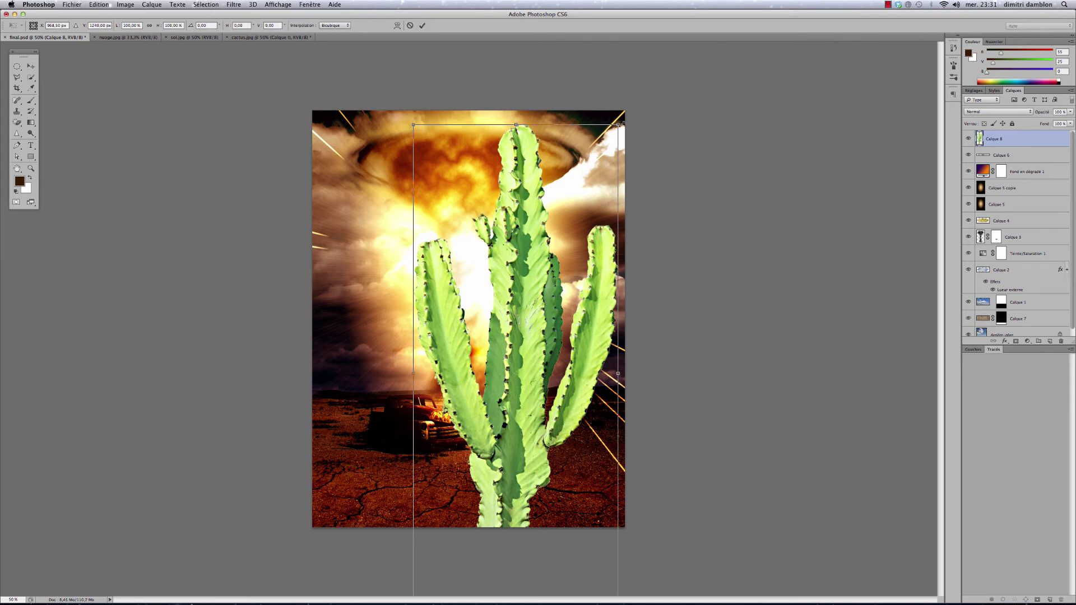
drag(619, 123, 485, 383)
drag(464, 432, 568, 370)
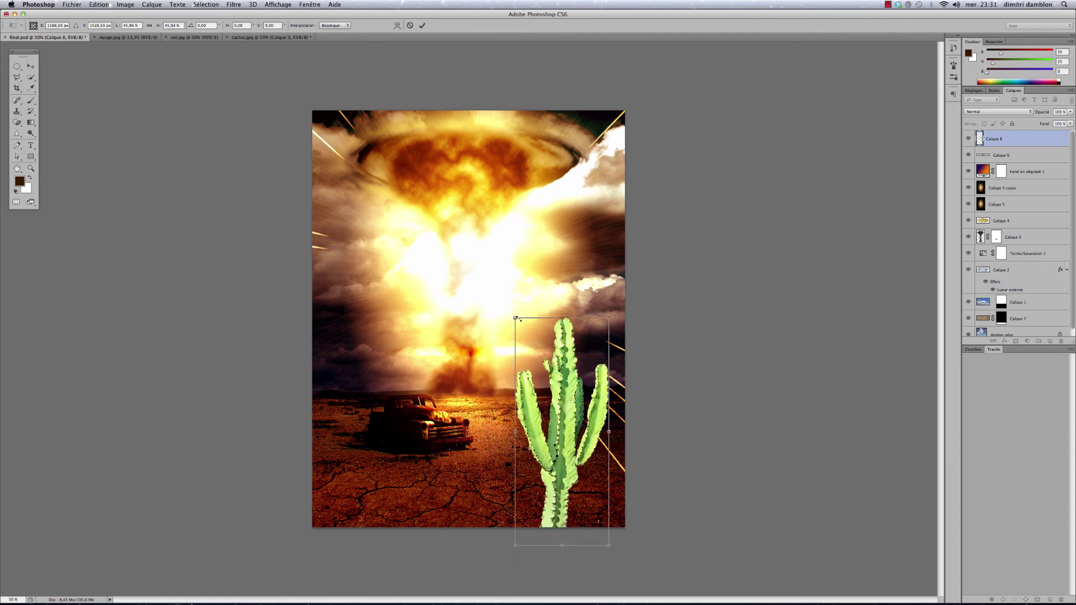
drag(515, 318, 518, 325)
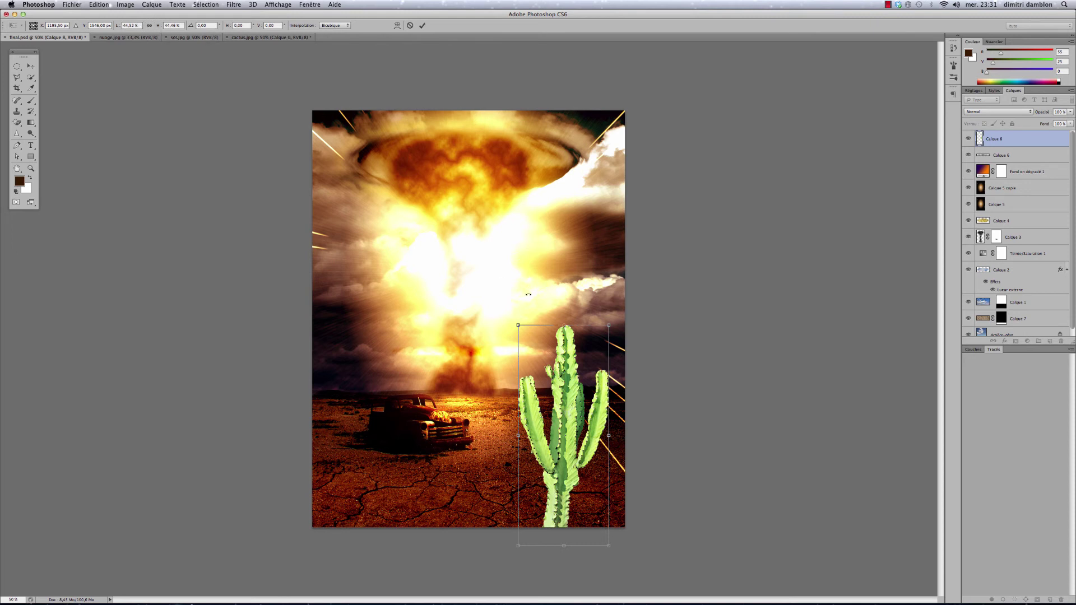
key(Return)
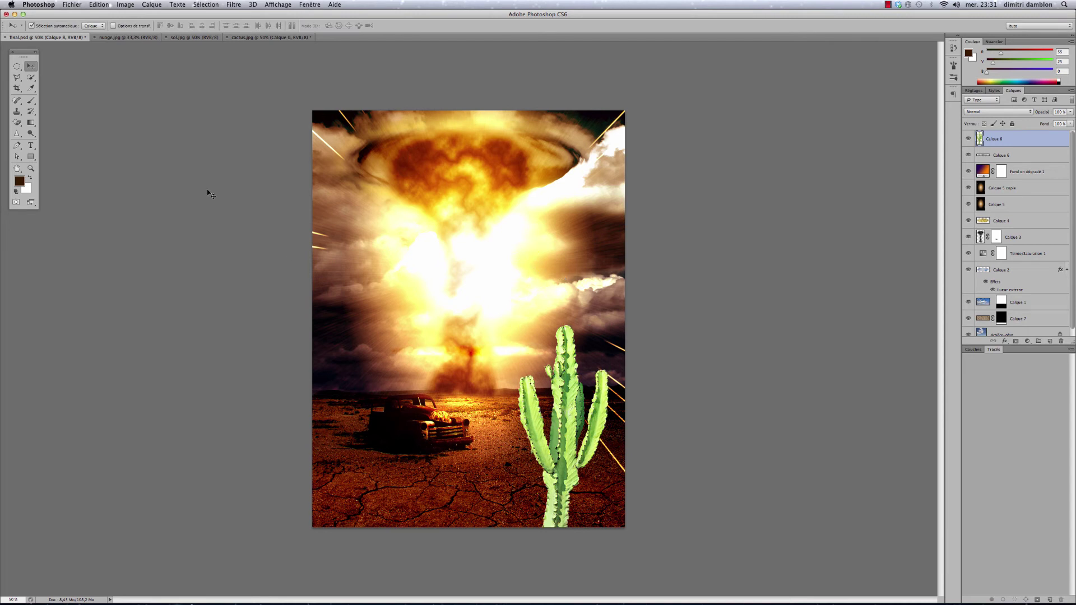
mouse_move(564, 419)
mouse_down()
mouse_move(522, 411)
mouse_move(531, 393)
mouse_move(576, 399)
mouse_move(589, 428)
mouse_move(580, 434)
mouse_up()
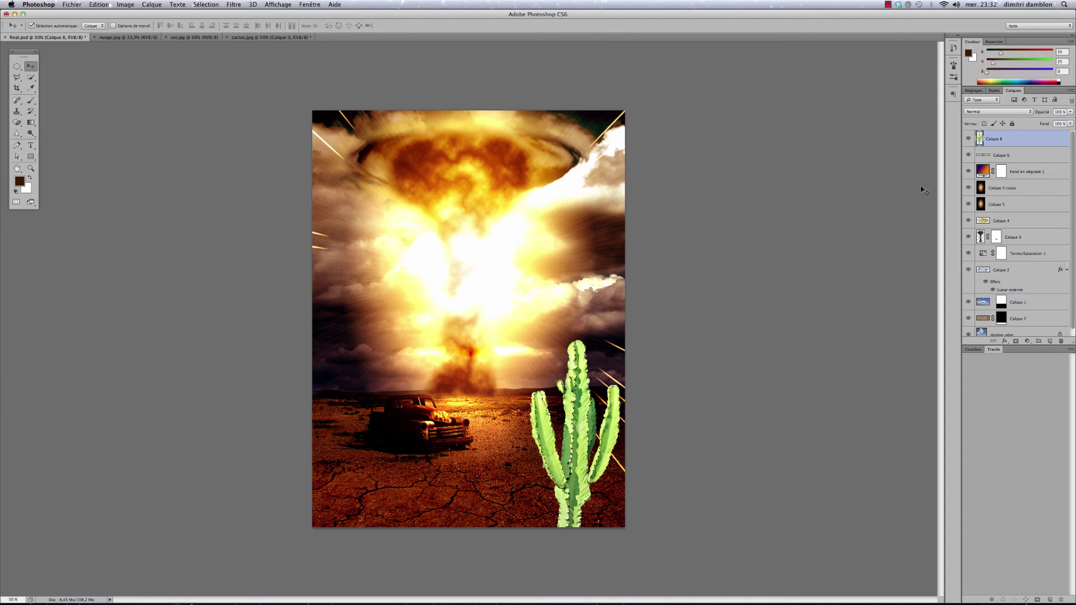
Add a Teinte/Saturation adjustment layer above the cactus, clipped to the cactus layer
click(1027, 341)
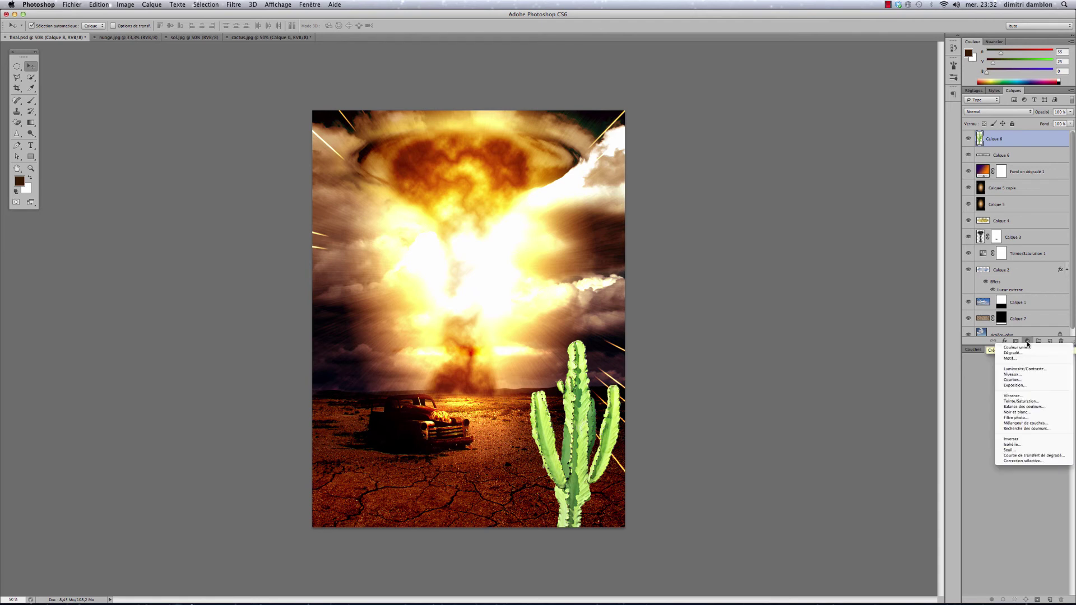
alt+click(1022, 401)
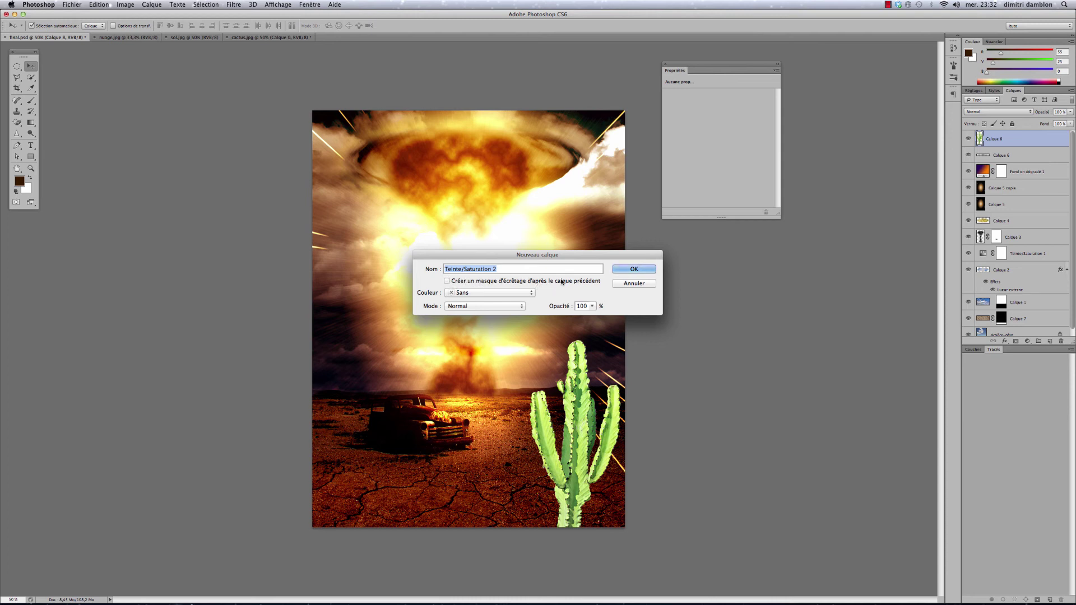
click(452, 281)
click(628, 271)
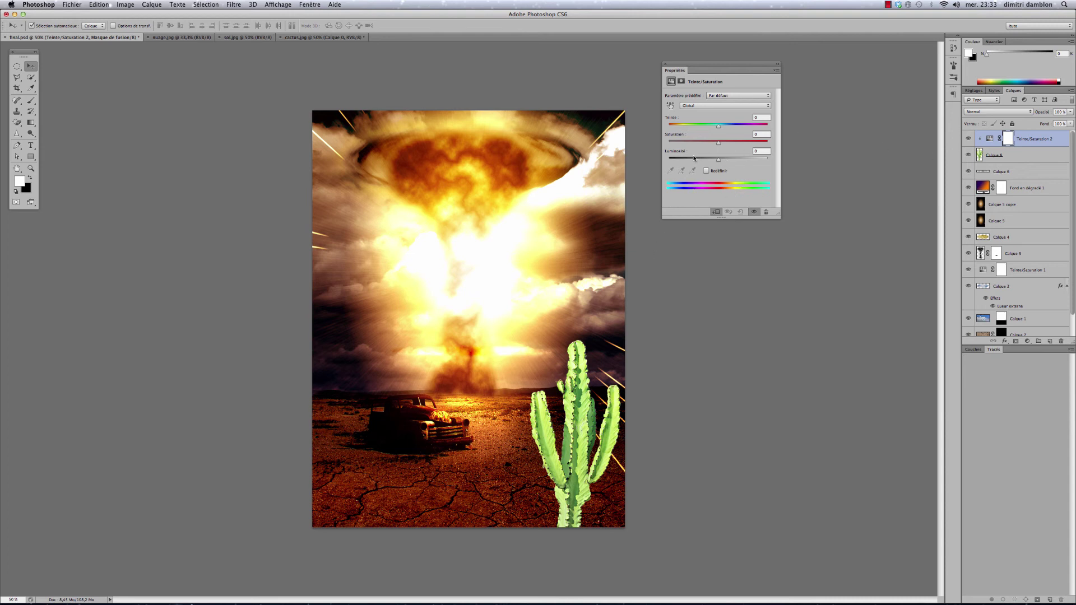
Colorize the cactus with Redéfinir using an orange hue, saturation 72 and luminosity about -70
click(706, 171)
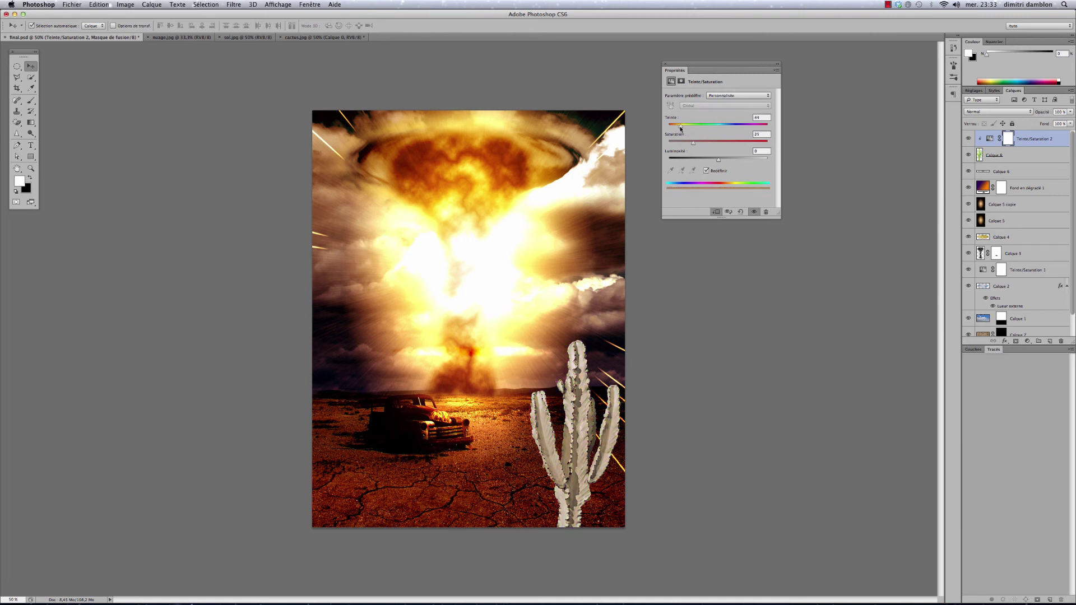
mouse_move(677, 130)
mouse_down()
mouse_move(690, 130)
mouse_move(679, 132)
mouse_up()
click(762, 118)
drag(693, 145, 741, 148)
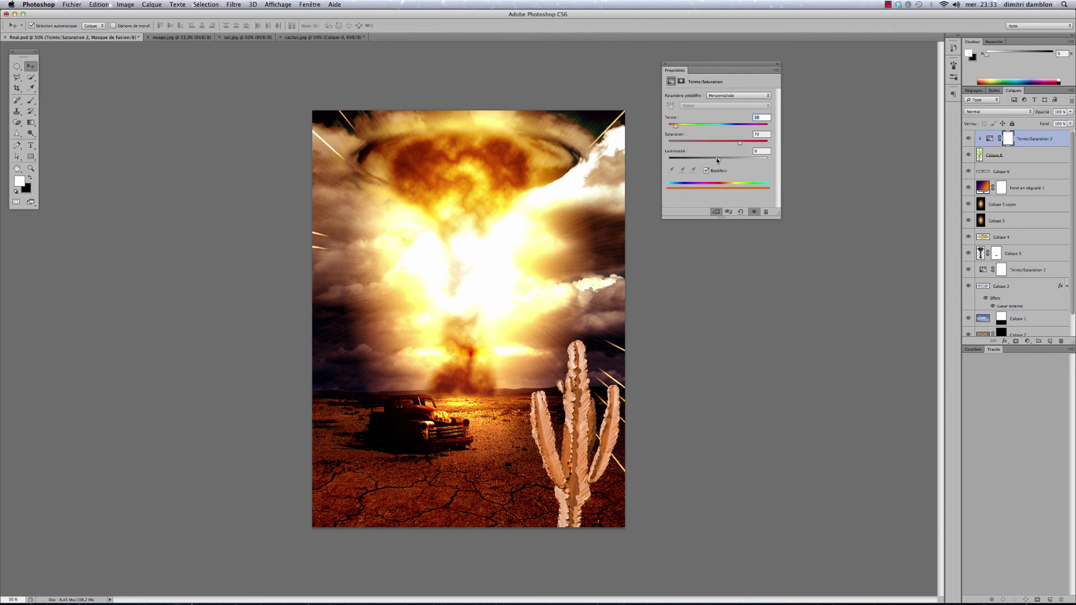
drag(717, 162, 683, 164)
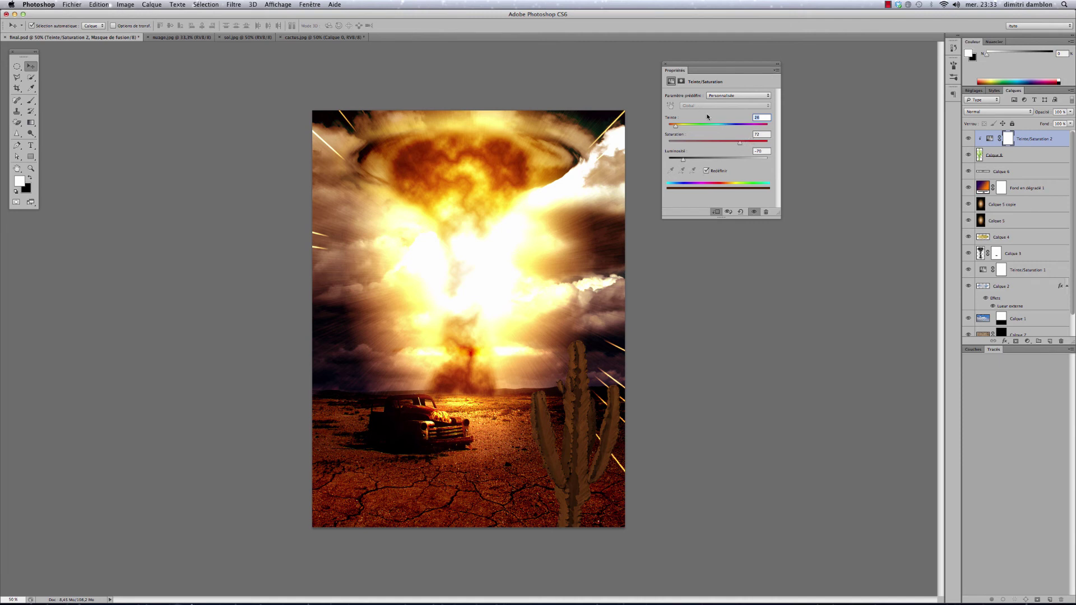
click(665, 65)
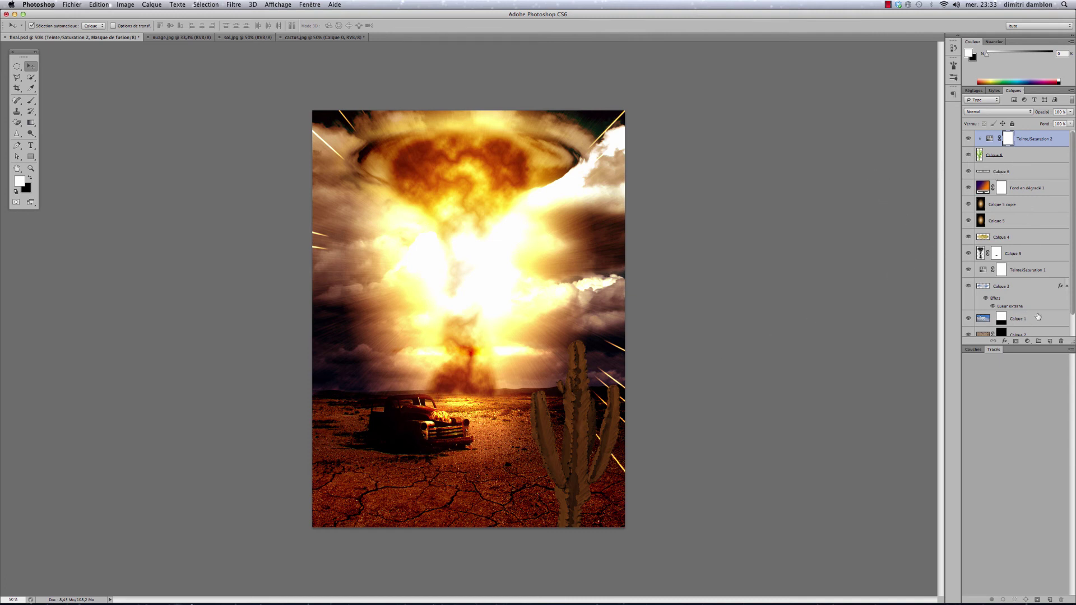
Create an empty layer above the cactus adjustment, try a dark brown brush stroke down the cactus on it, and undo the stroke
click(1048, 341)
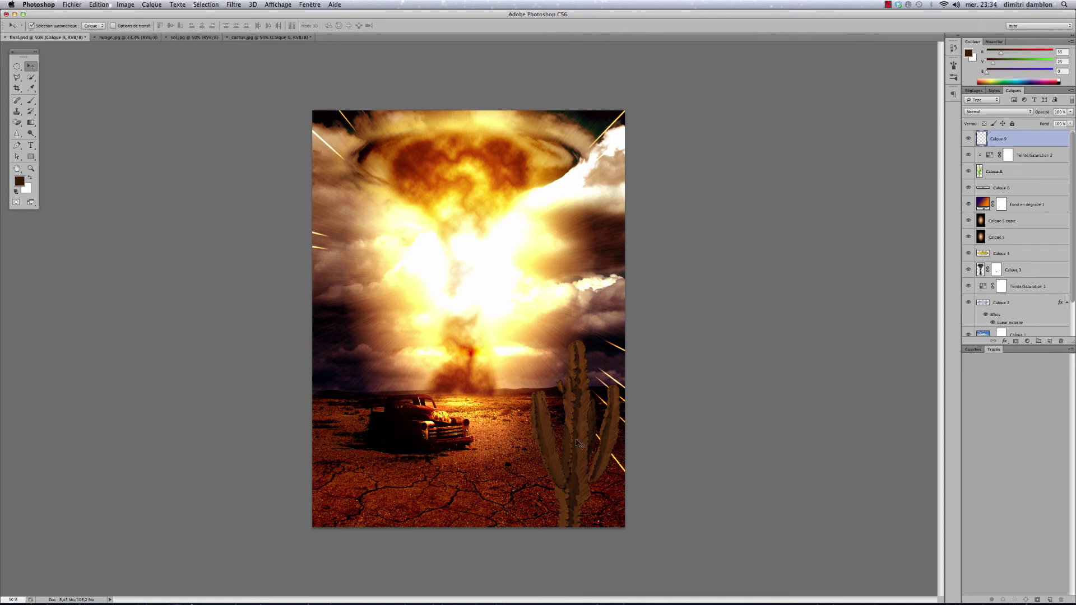
click(33, 102)
drag(578, 340, 560, 470)
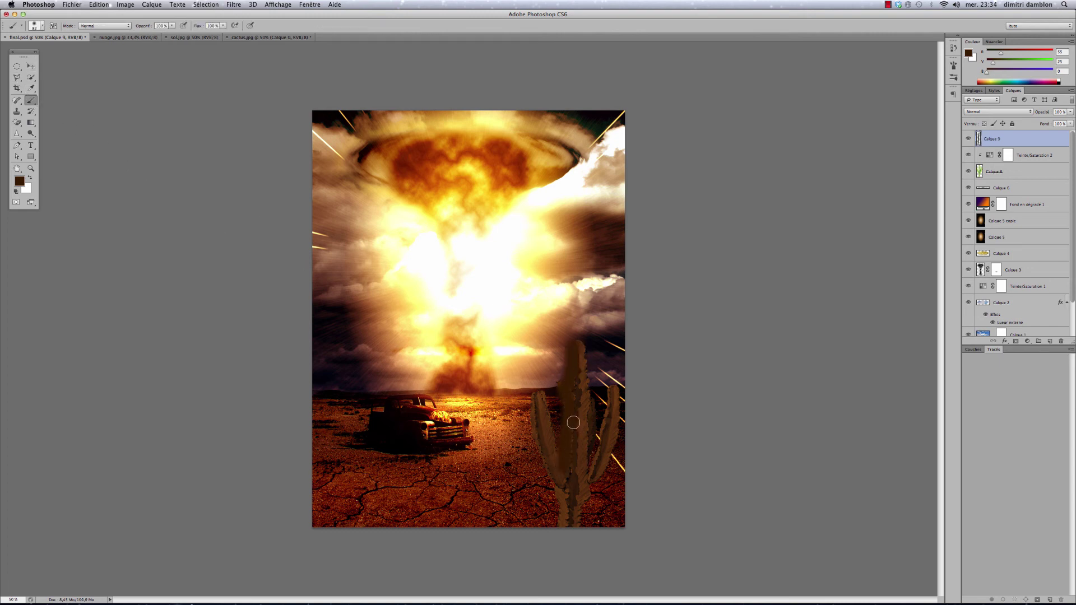
key(ctrl+z)
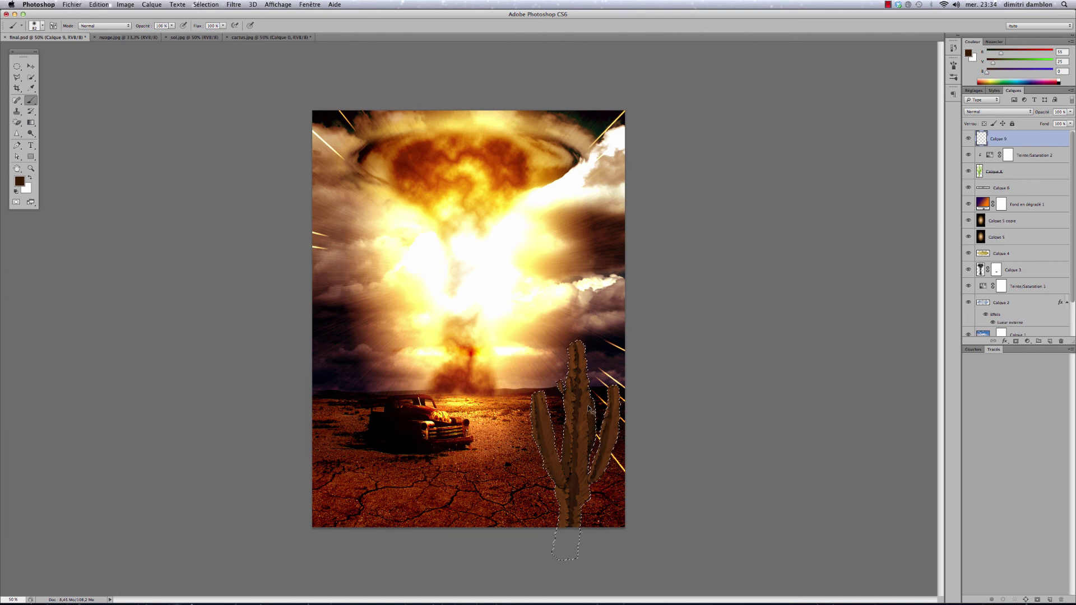
Hide the selection edges, sample a brown from the cactus, and paint shading along its trunk and right arm with an 80 px brush
key(super+h)
alt+click(559, 433)
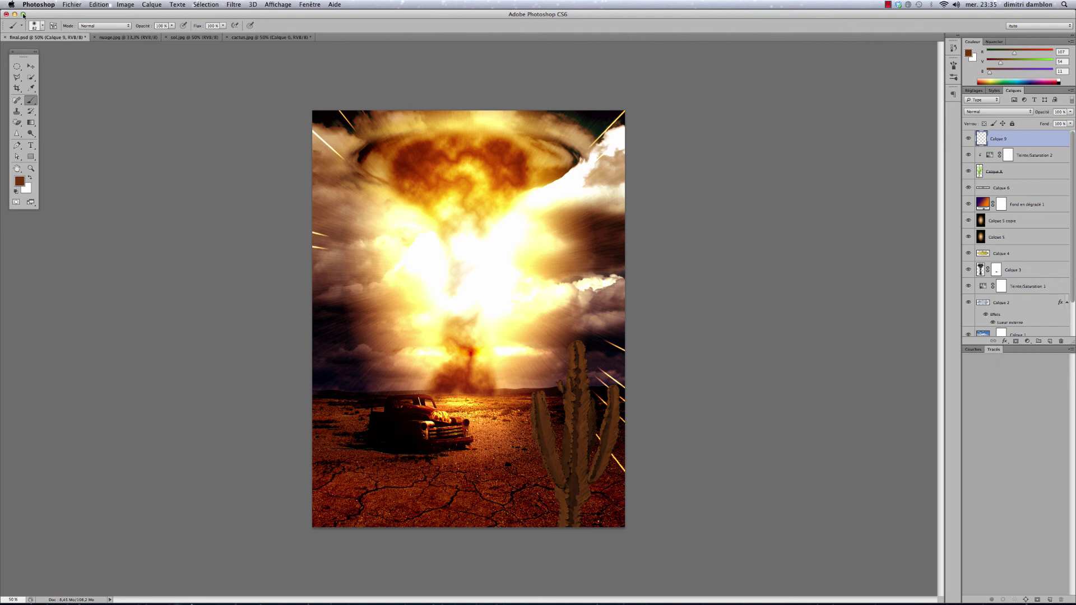
click(42, 26)
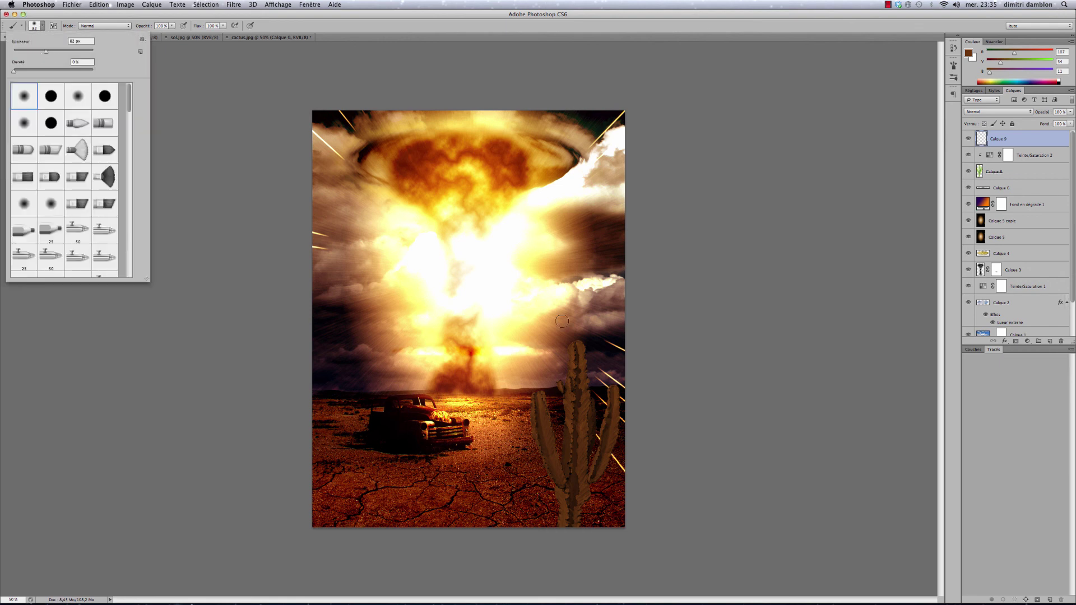
double_click(73, 40)
text(80)
click(576, 343)
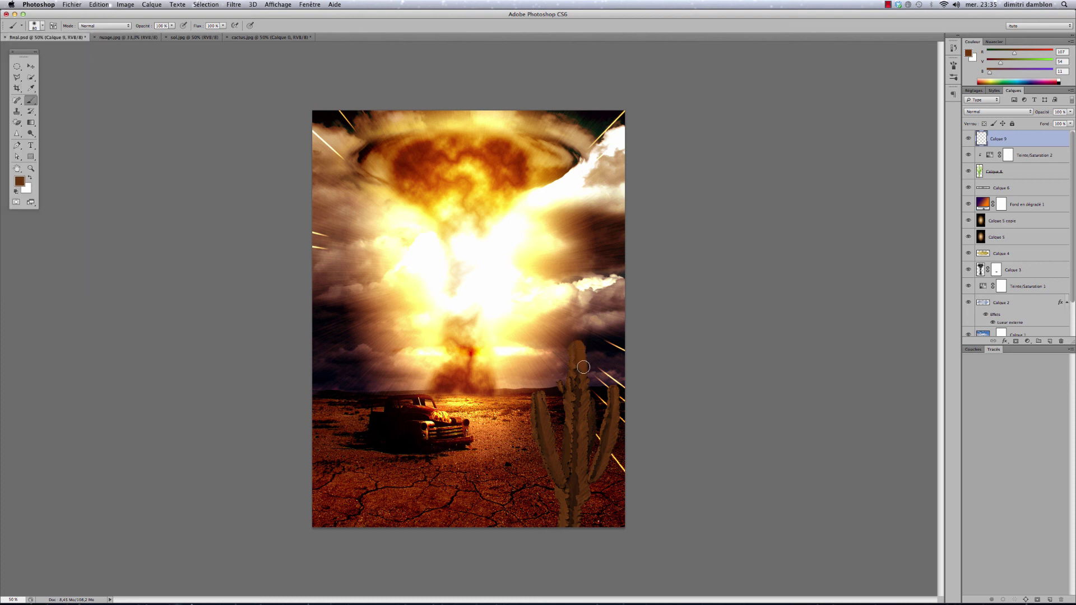
drag(583, 388, 577, 524)
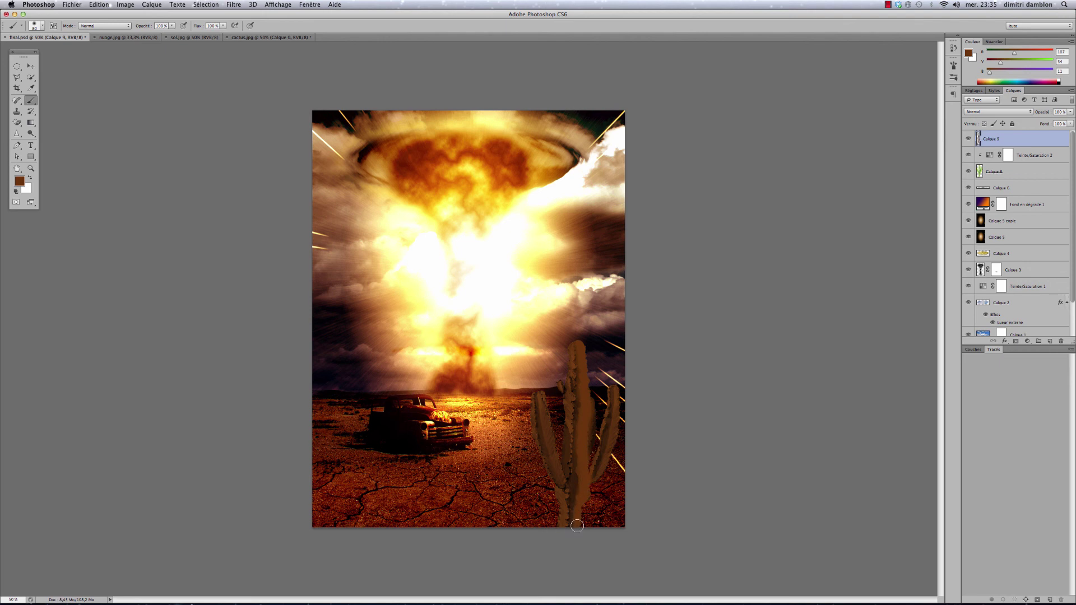
mouse_move(606, 480)
mouse_down()
mouse_move(594, 485)
mouse_move(610, 458)
mouse_move(615, 389)
mouse_up()
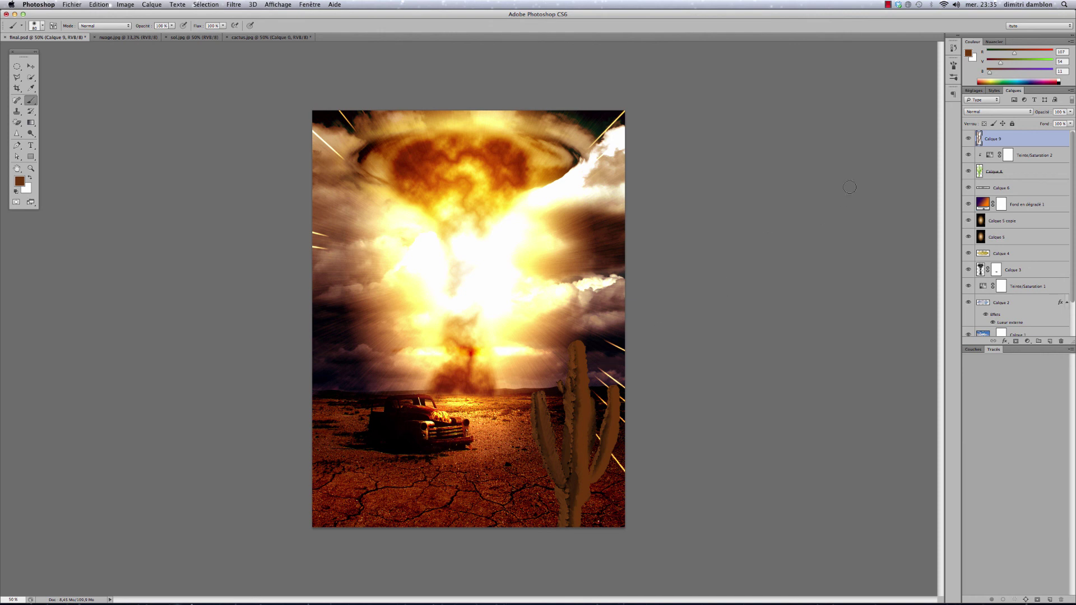
Set the brown shading layer's blend mode to Produit and continue painting shadows onto the cactus's left arm
click(986, 113)
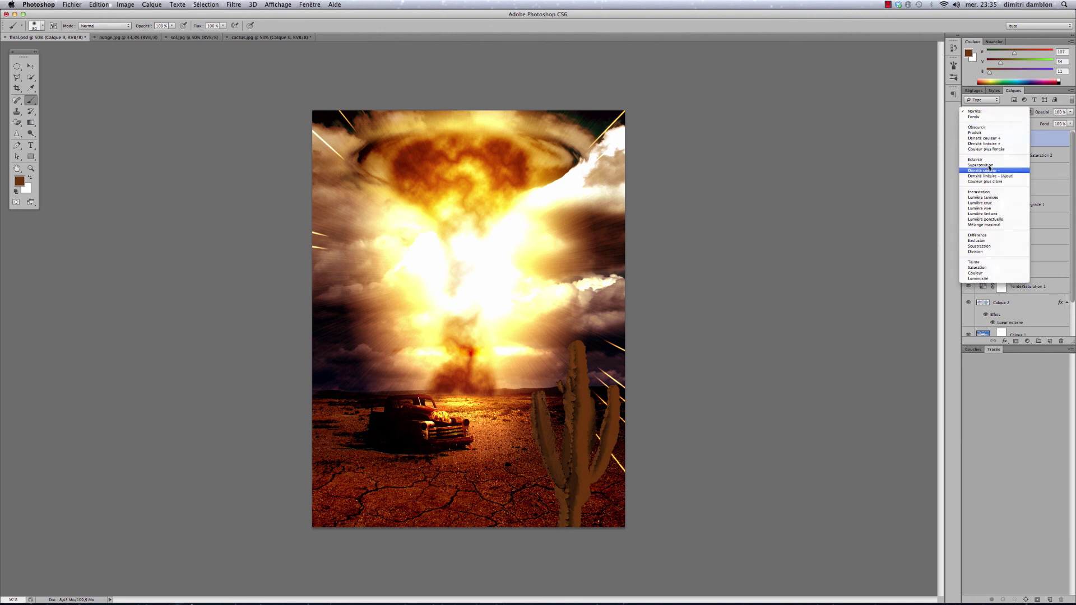
click(981, 132)
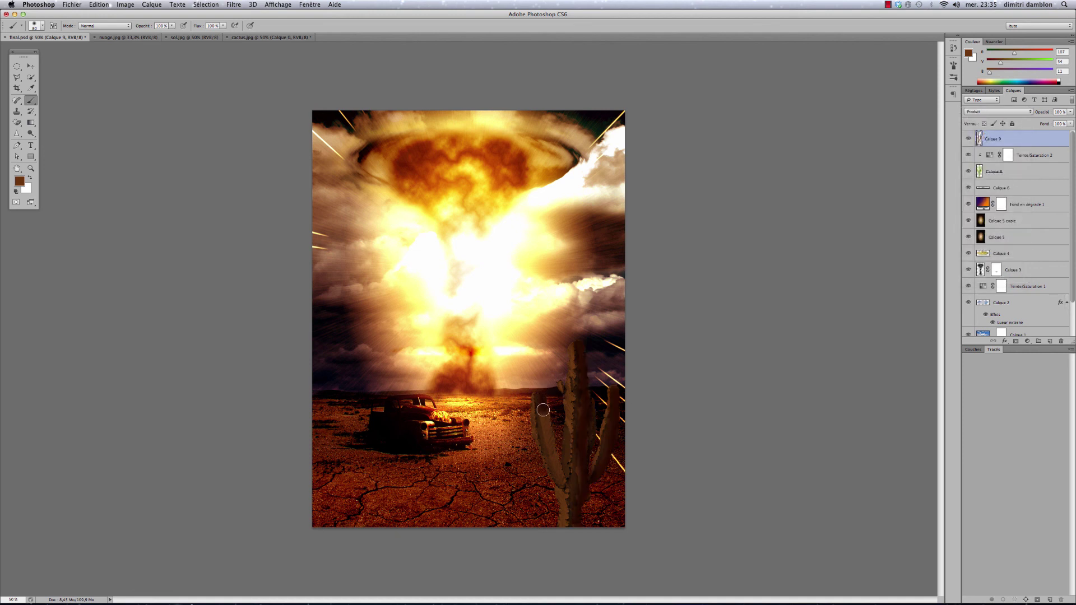
drag(543, 410, 563, 483)
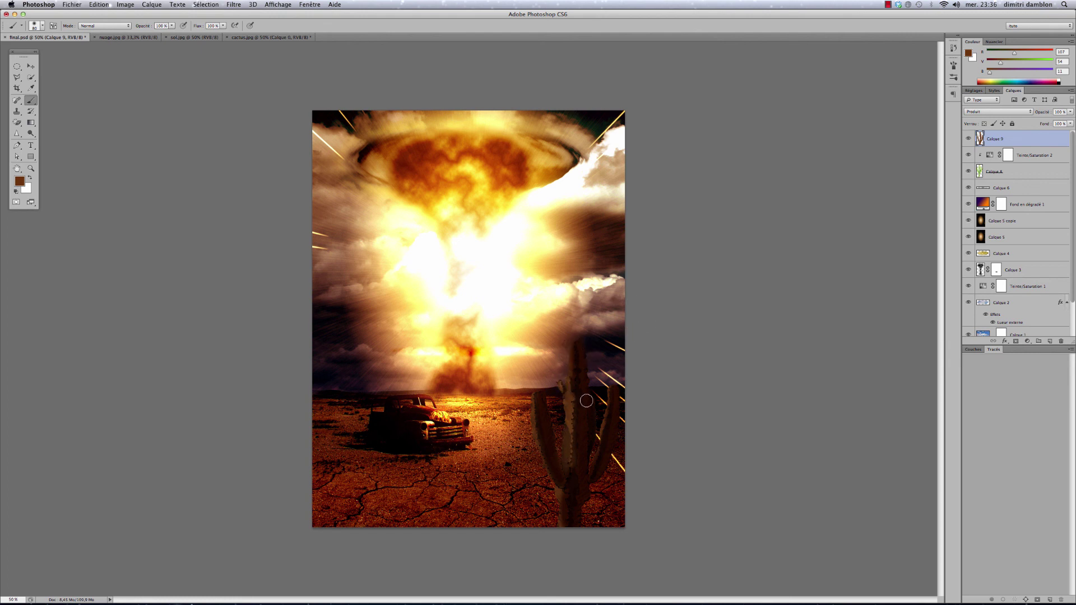
Sample a pale yellow from the explosion and paint a first highlight on the trunk's left edge on a new layer above the shading
alt+click(447, 362)
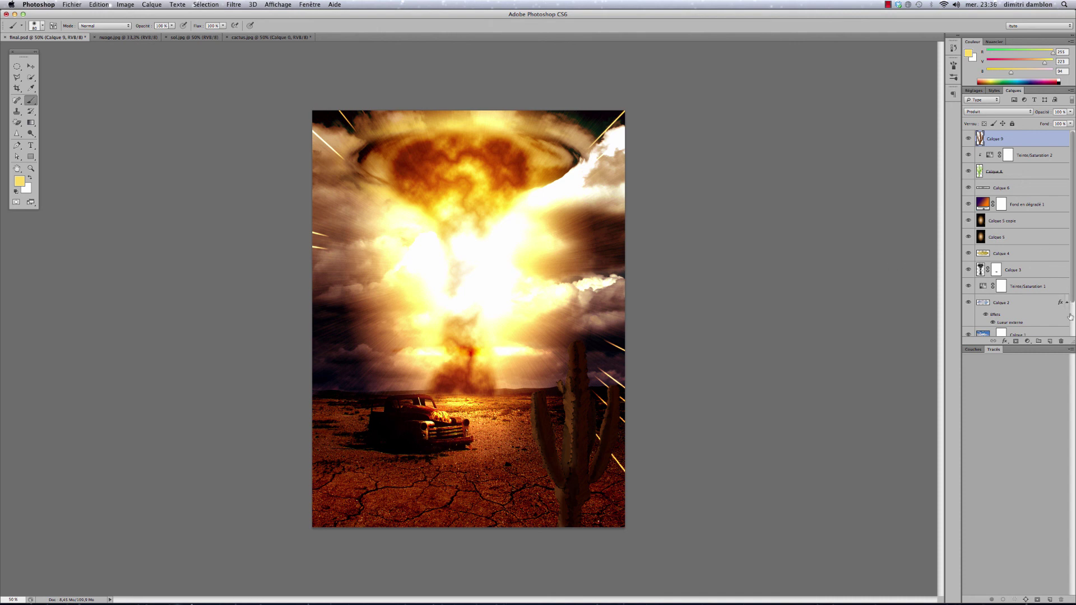
click(1049, 341)
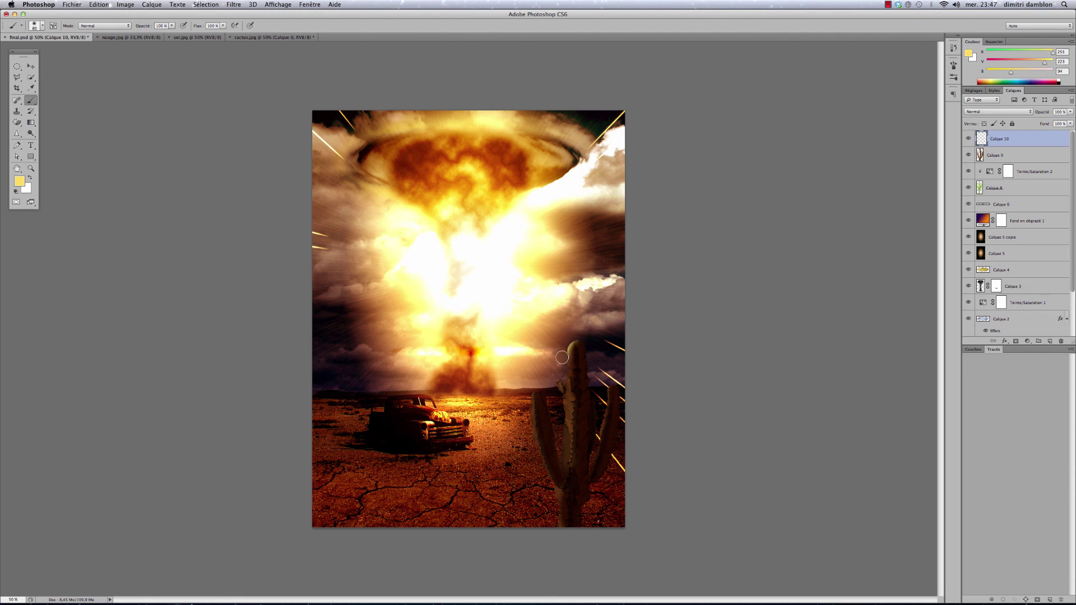
drag(560, 373, 560, 418)
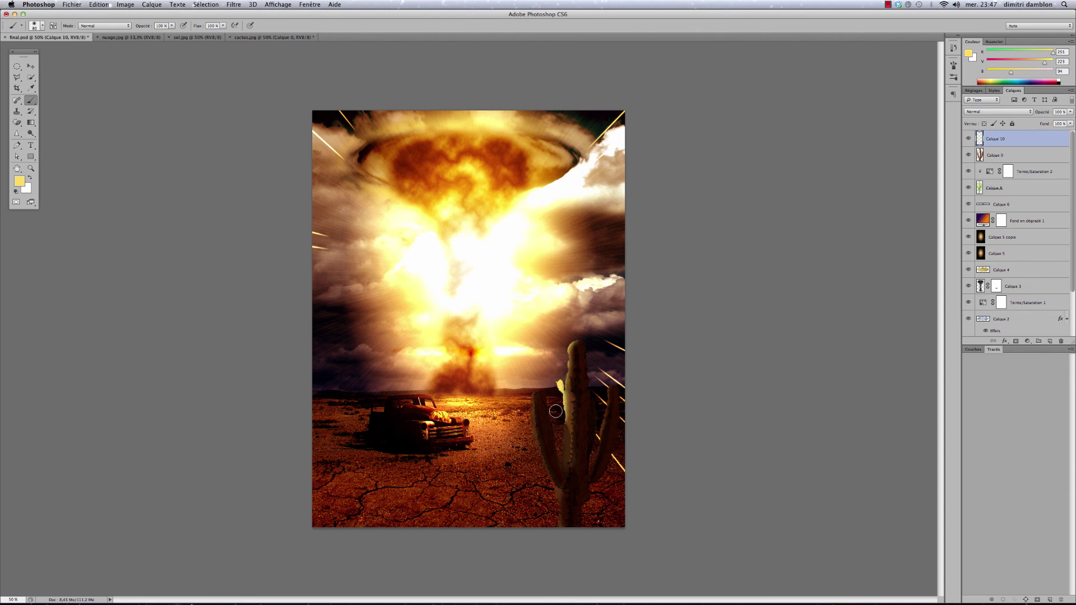
Paint yellow highlights down the left edges of the trunk and both arms with a smaller brush, and set the layer to Lumière tamisée
click(42, 26)
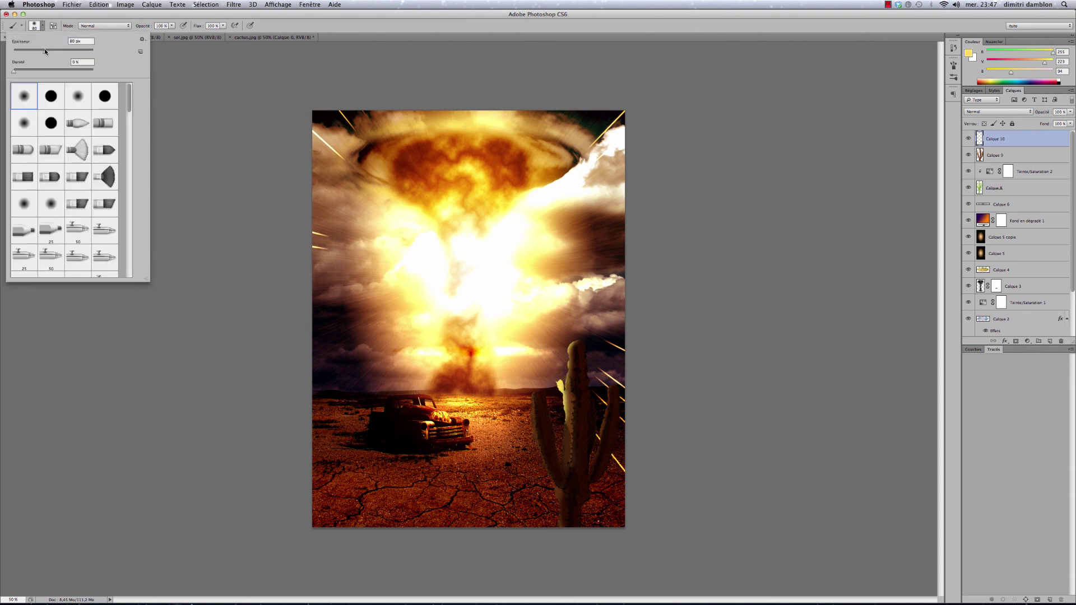
drag(45, 49, 34, 51)
drag(563, 419, 561, 453)
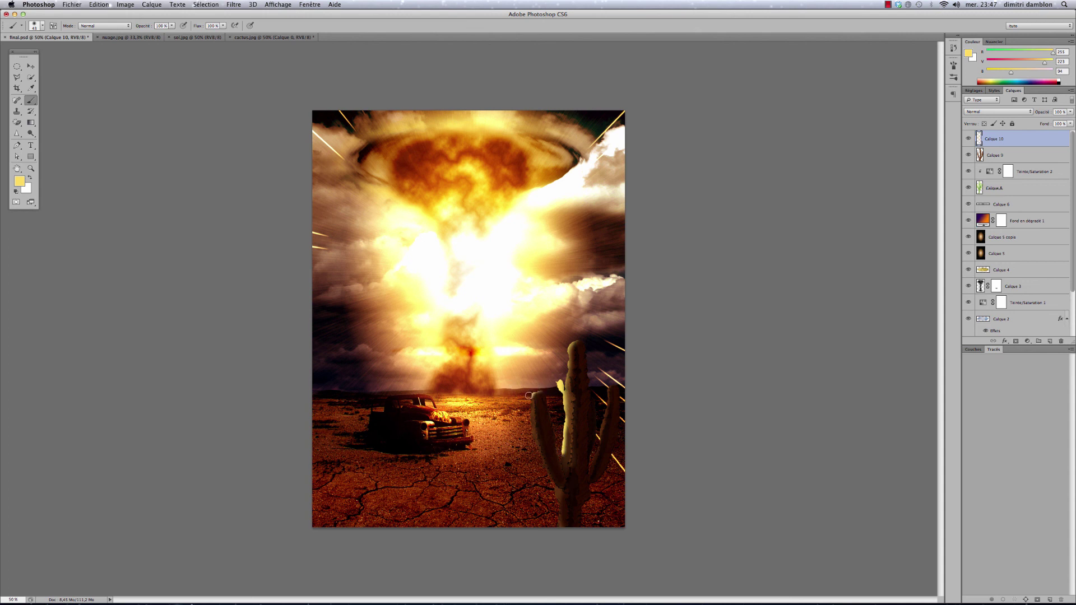
drag(528, 406, 549, 480)
drag(601, 408, 597, 439)
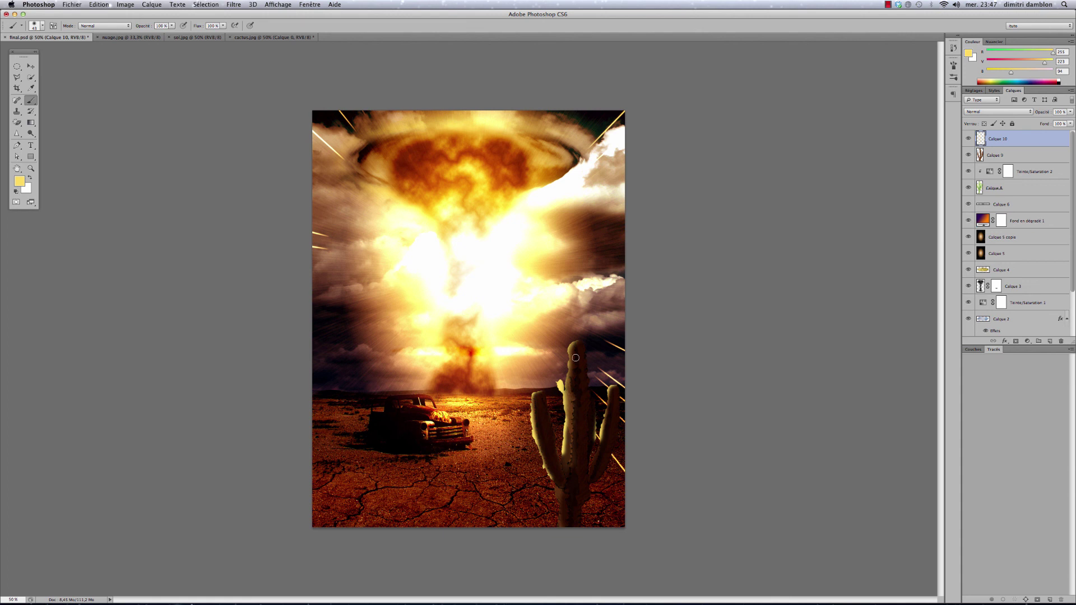
click(984, 112)
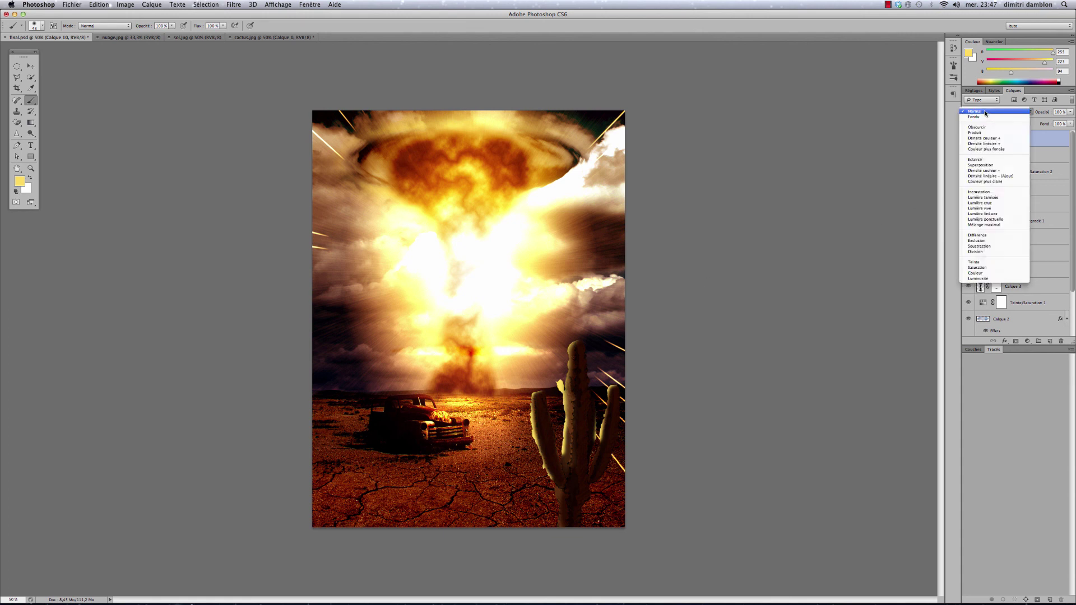
click(988, 198)
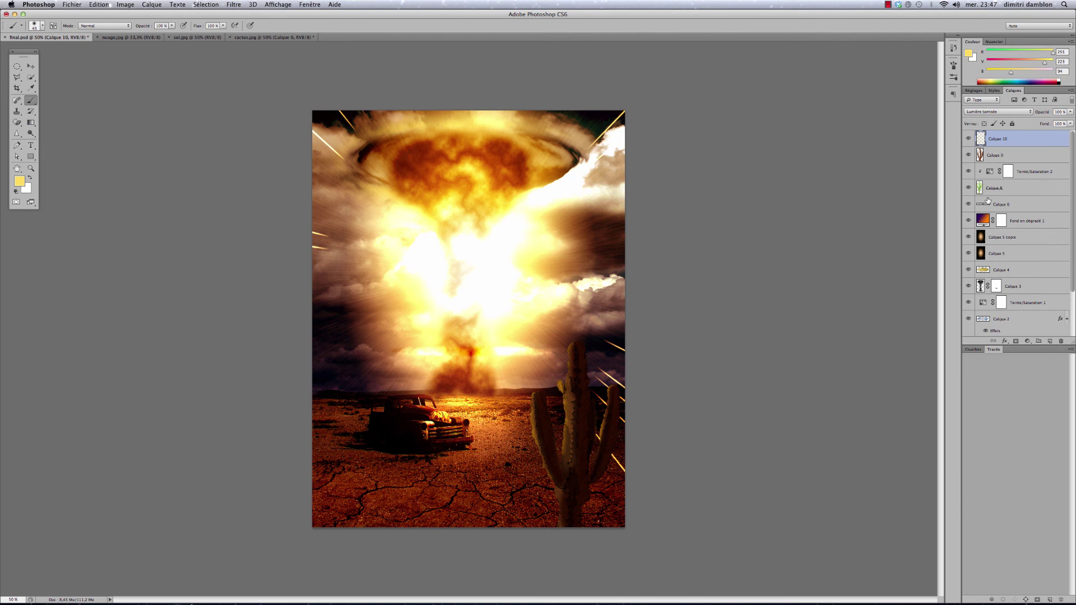
Compare the cactus with and without its highlight layer, brown shading layer and Teinte/Saturation 2 adjustment
click(969, 140)
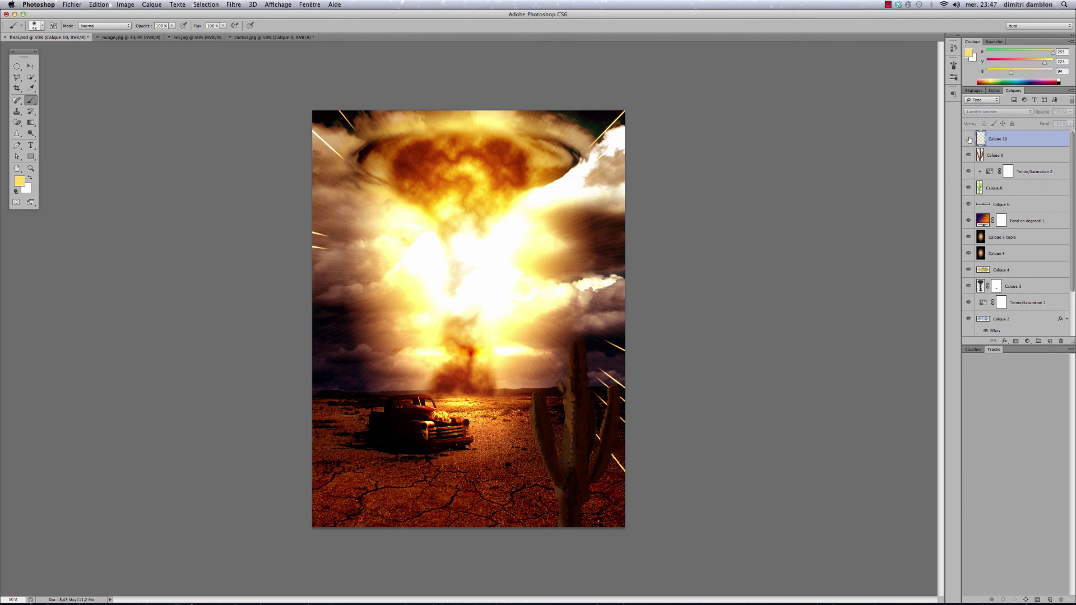
click(969, 140)
click(969, 139)
click(969, 140)
click(968, 140)
click(969, 139)
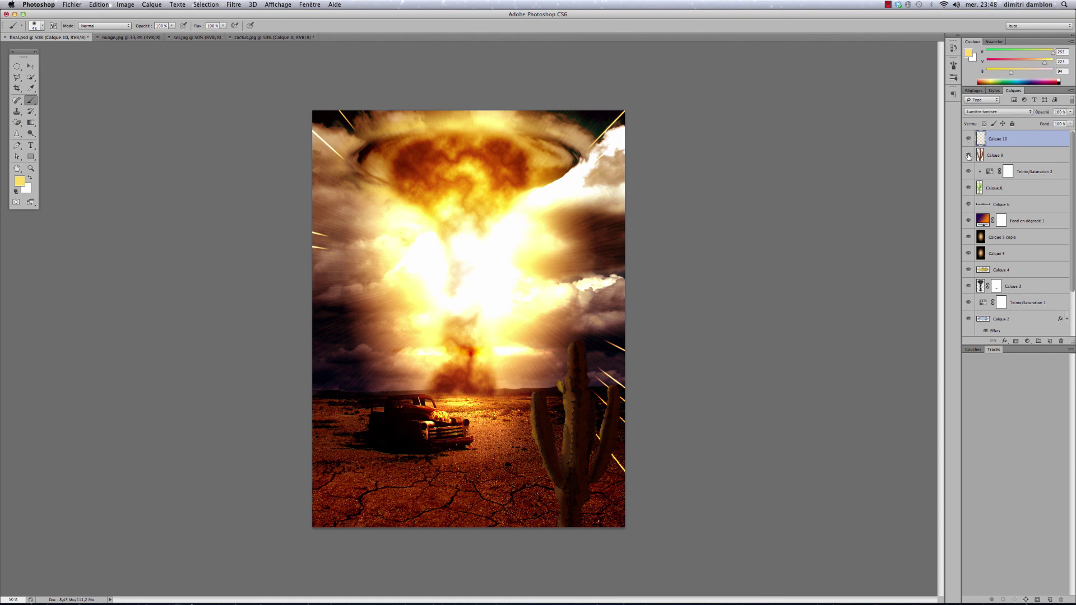
click(968, 156)
click(968, 156)
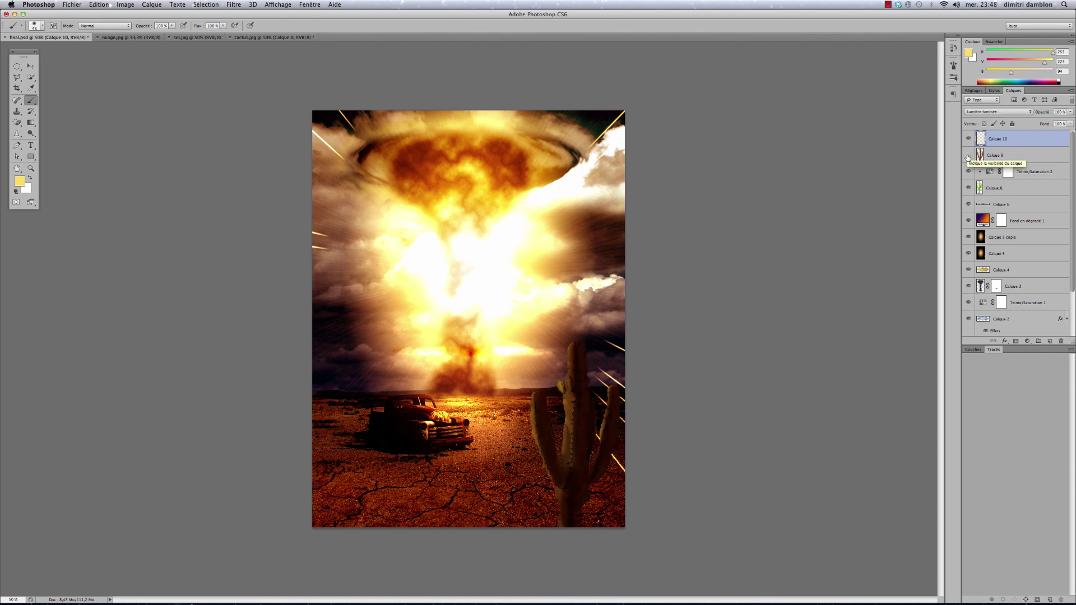
click(968, 156)
click(967, 156)
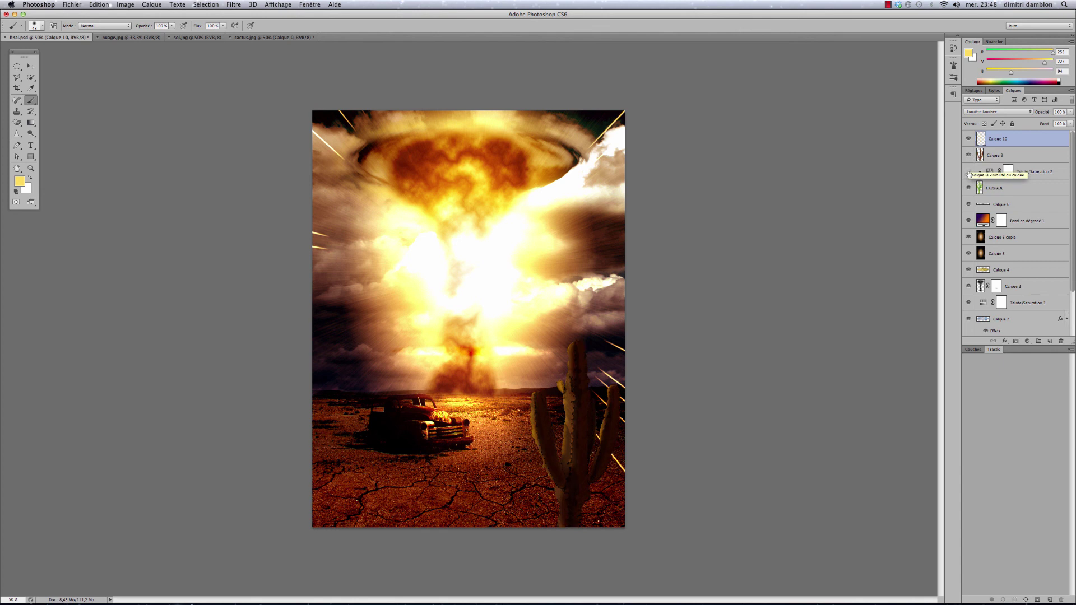
click(969, 172)
click(969, 172)
click(968, 172)
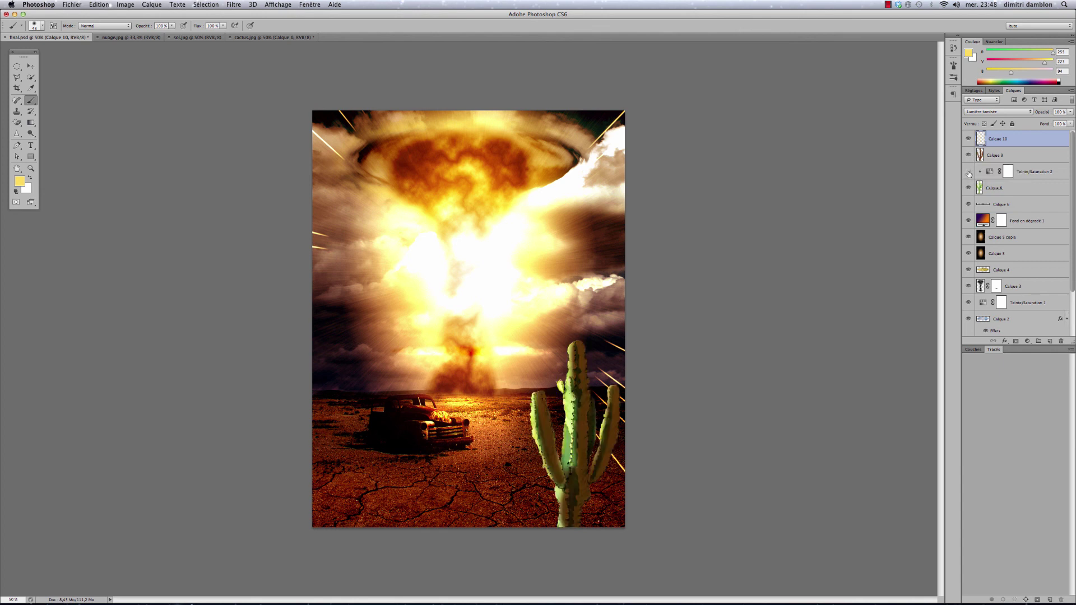
click(969, 172)
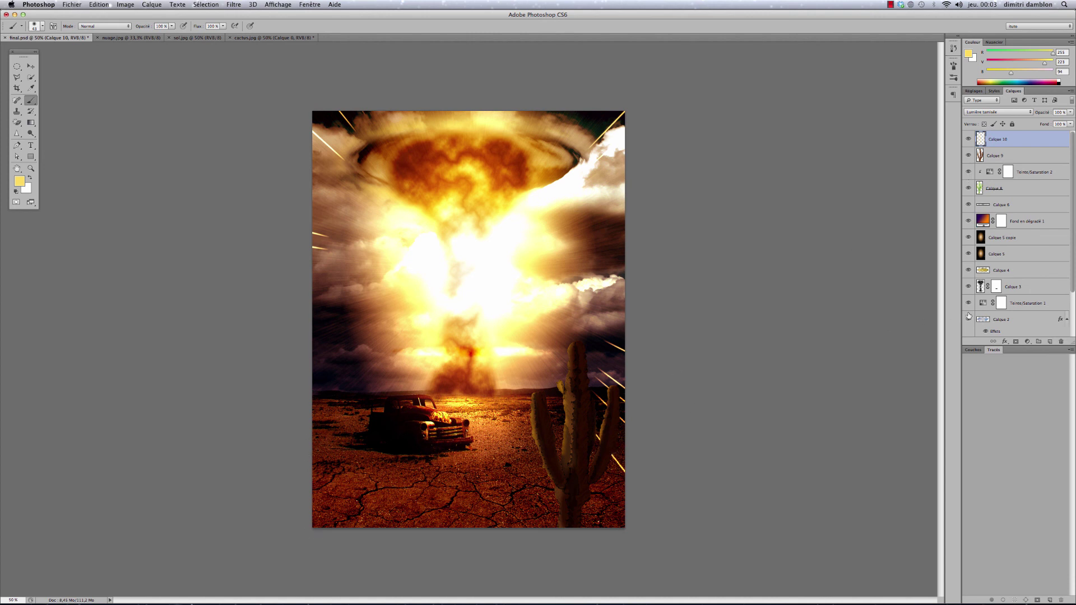
Add a new layer above the highlights and fill the foreground soil with a linear black-to-transparent gradient rising from the image's bottom edge
click(1049, 342)
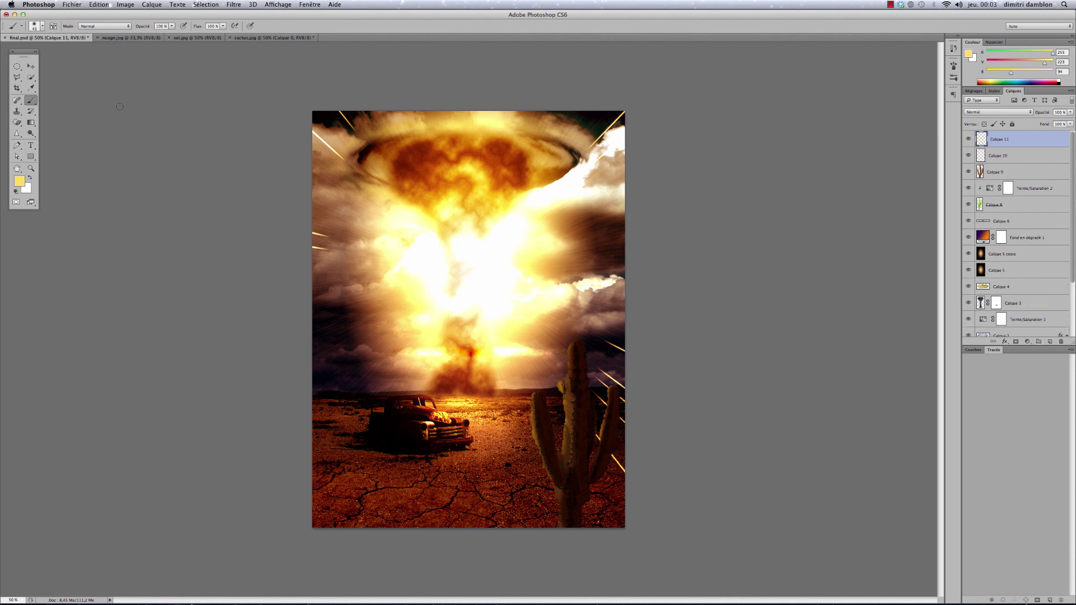
drag(31, 122, 48, 122)
click(48, 121)
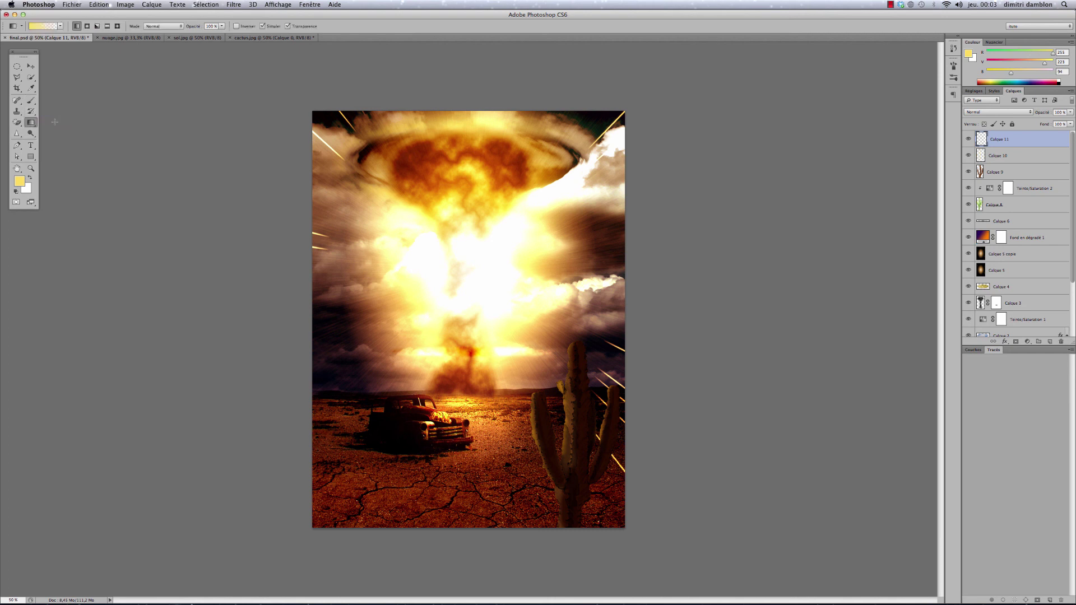
click(61, 26)
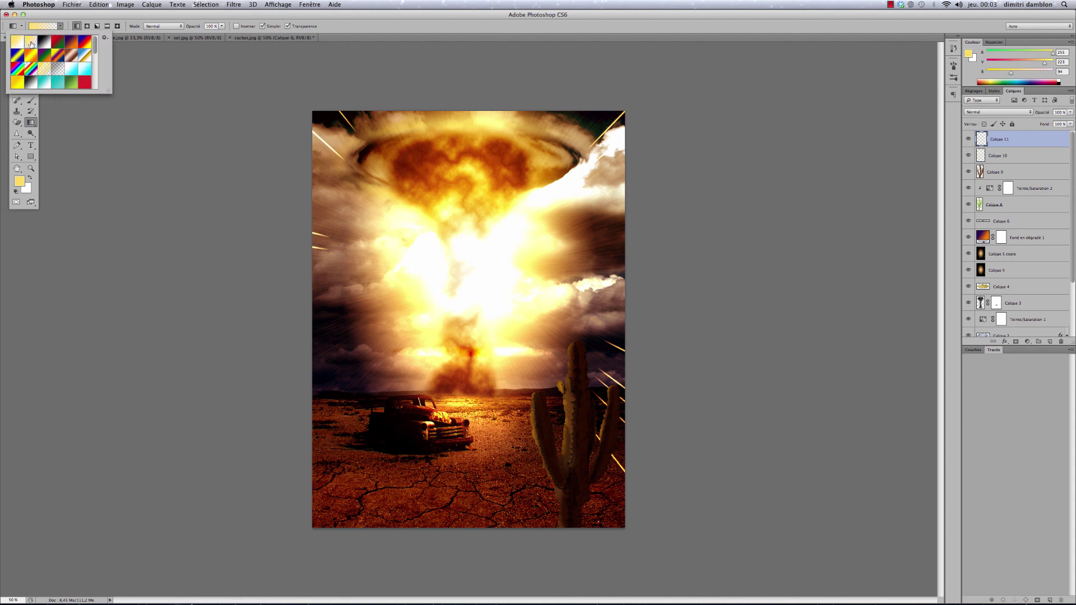
click(61, 25)
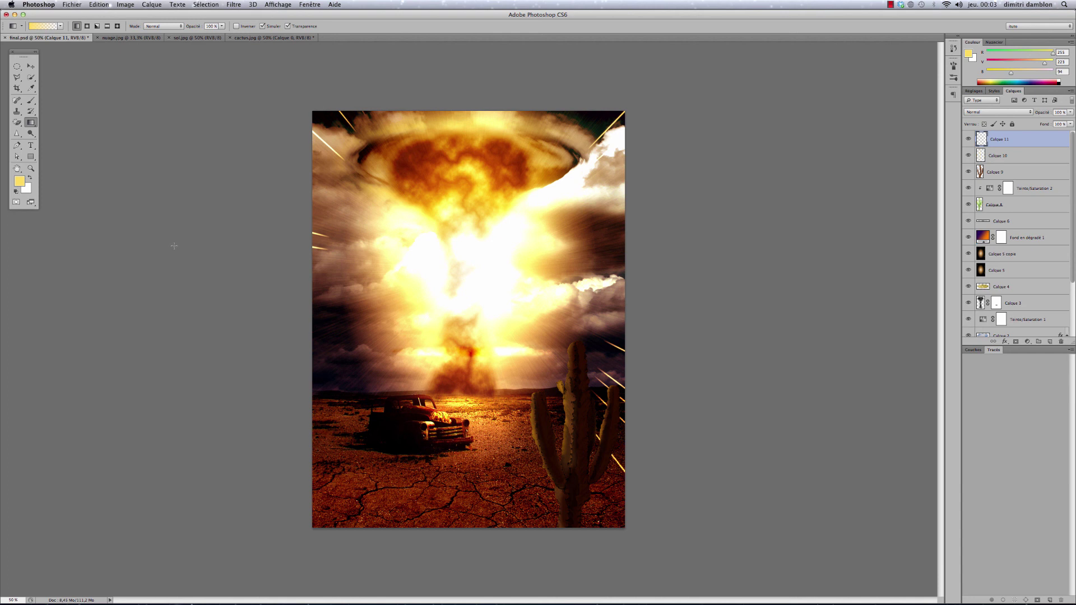
key(d)
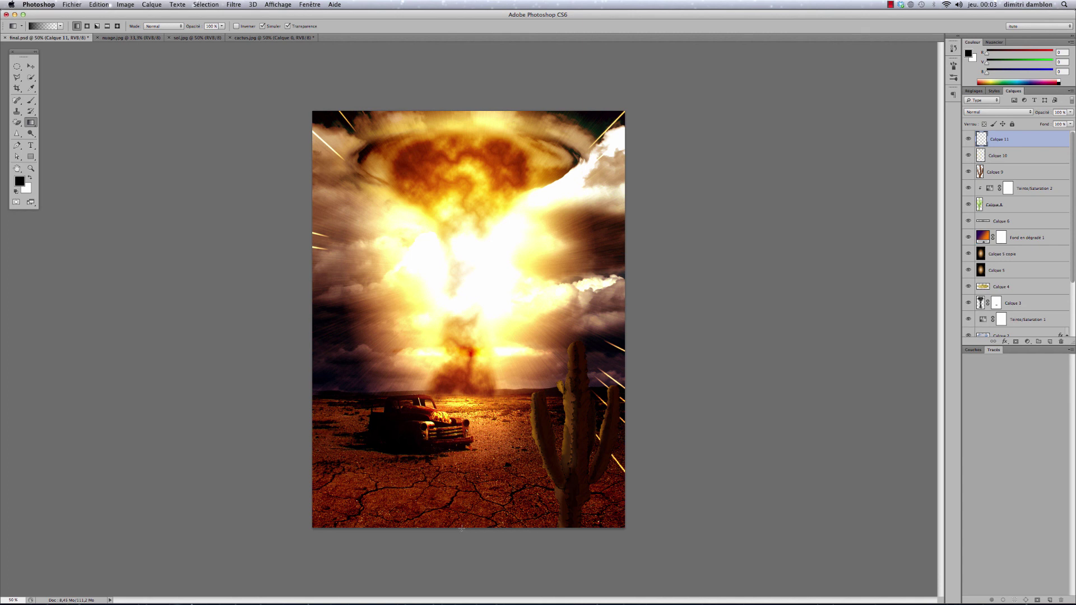
drag(460, 529, 456, 459)
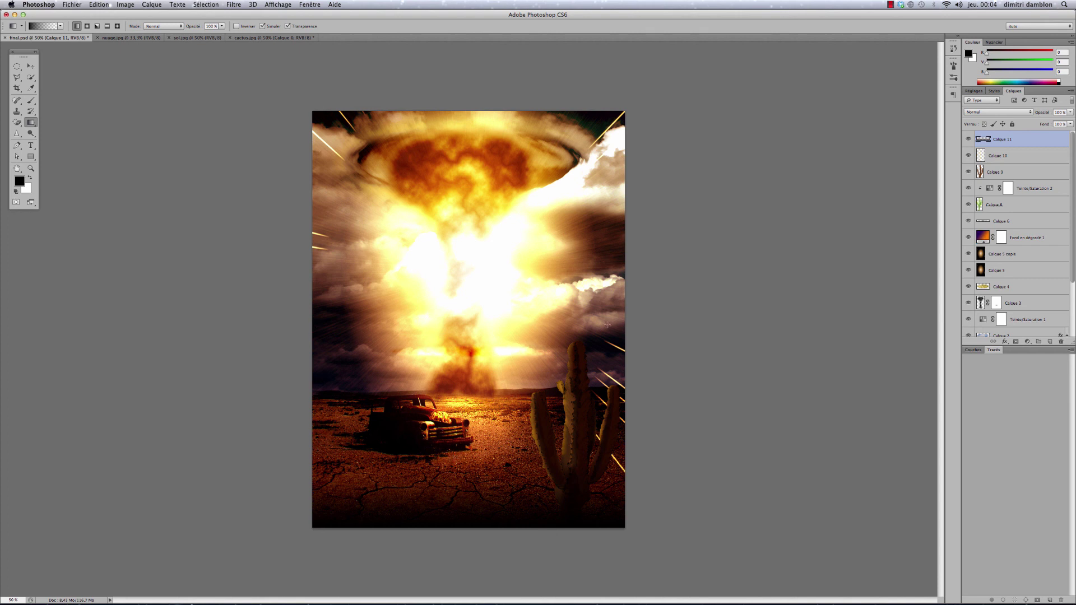
Lower the black foreground gradient layer's opacity to about 80%
click(1071, 112)
drag(1070, 120, 1063, 122)
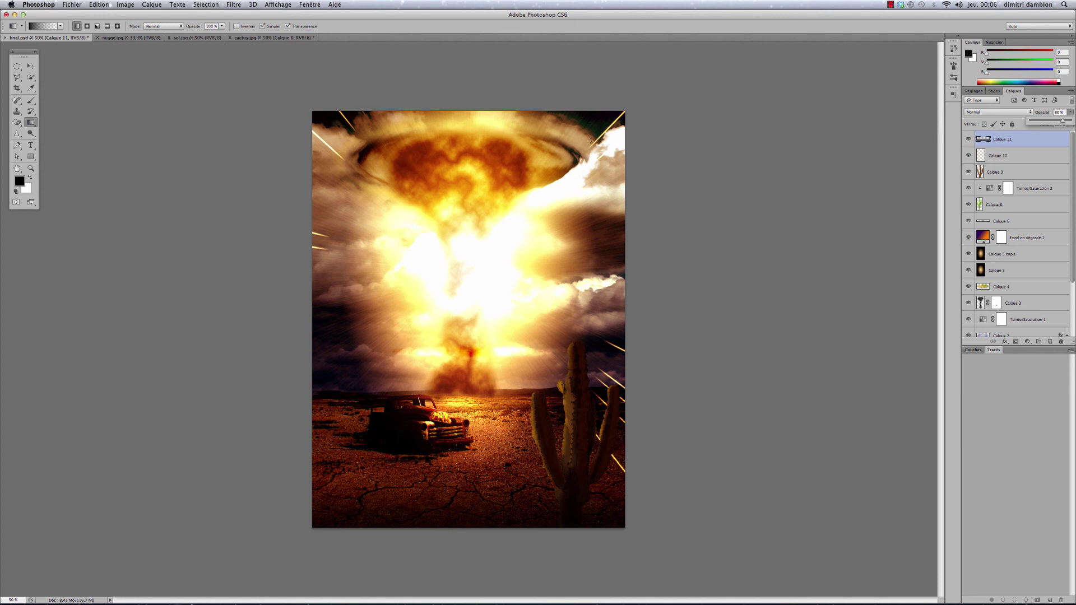
key(super+plus)
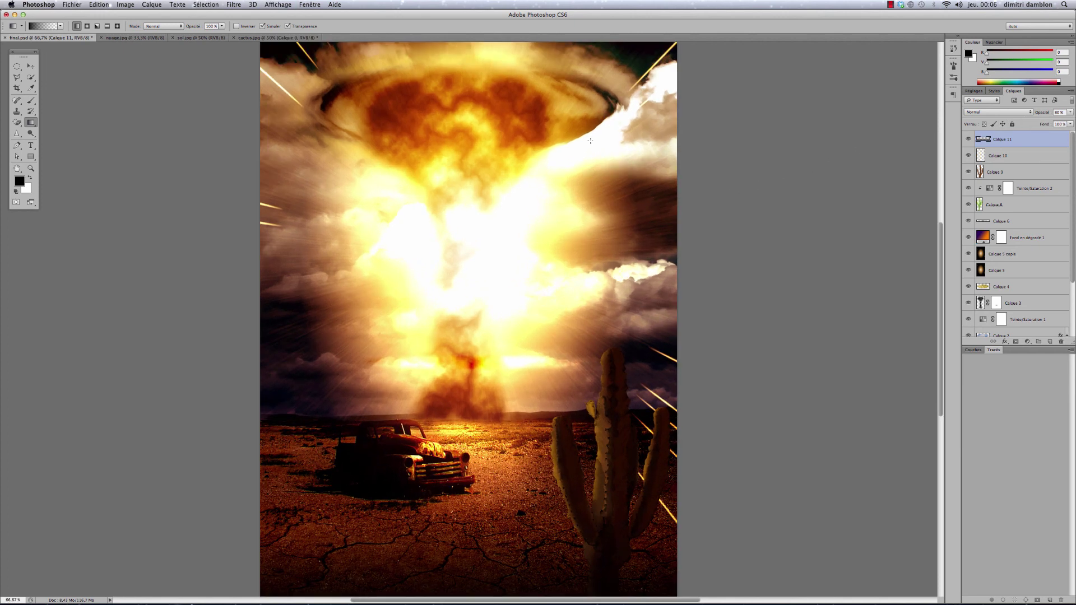